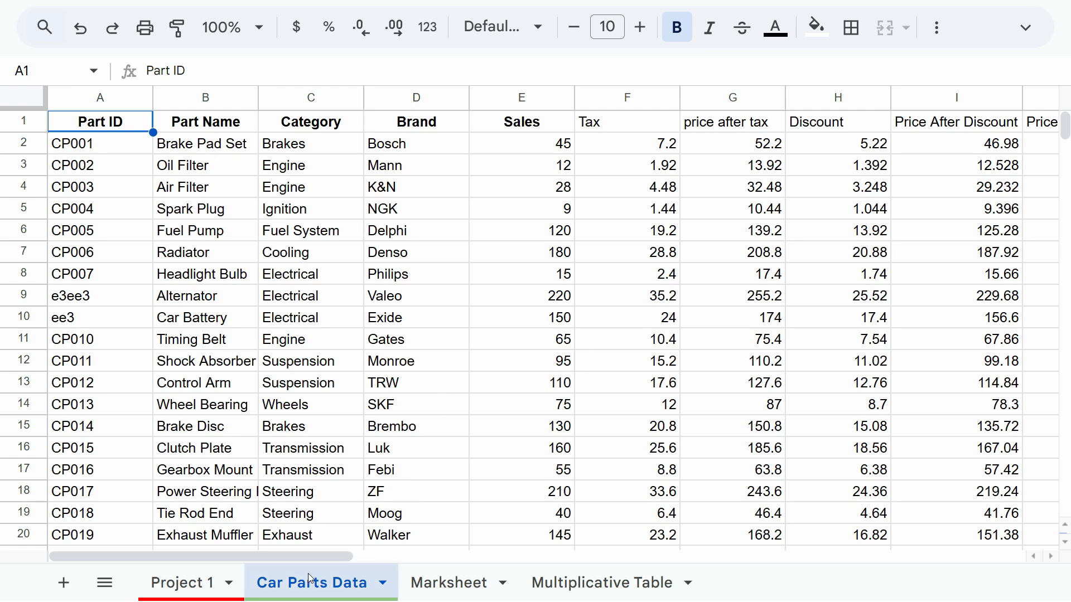
Review the Car Parts Data columns and the Multiplicative Table and Marksheet sheets, ending on Car Parts Data.
drag(339, 556, 623, 556)
key(ctrl+minus)
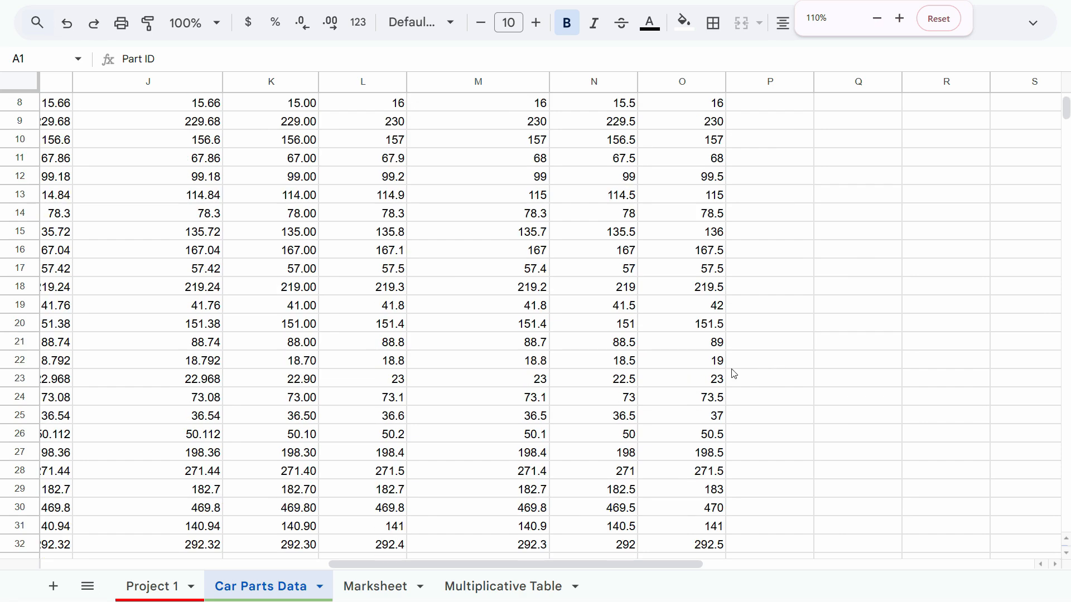
drag(499, 569, 209, 563)
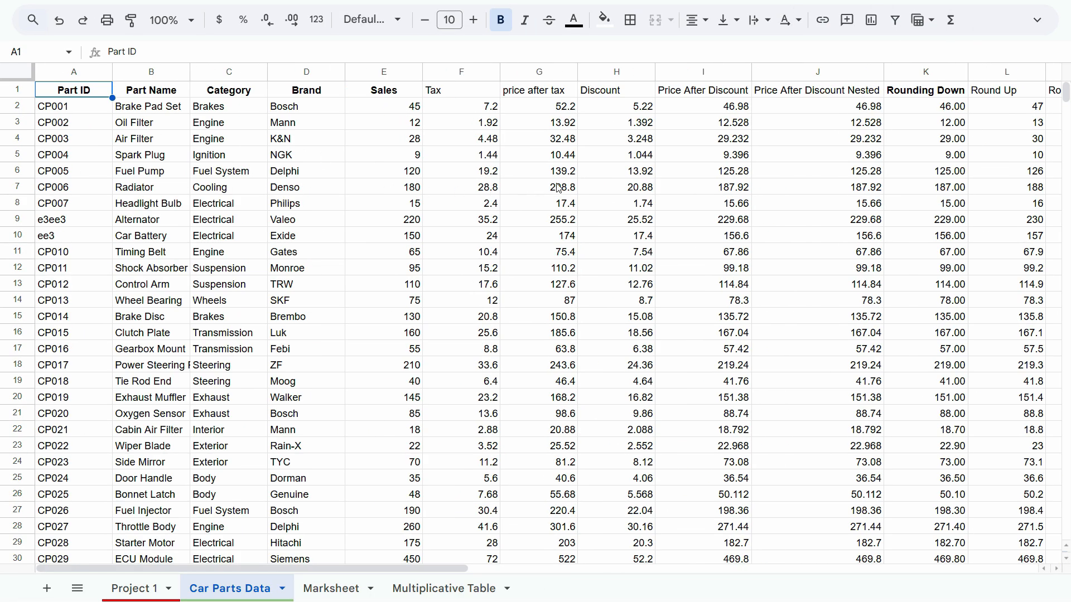
click(440, 588)
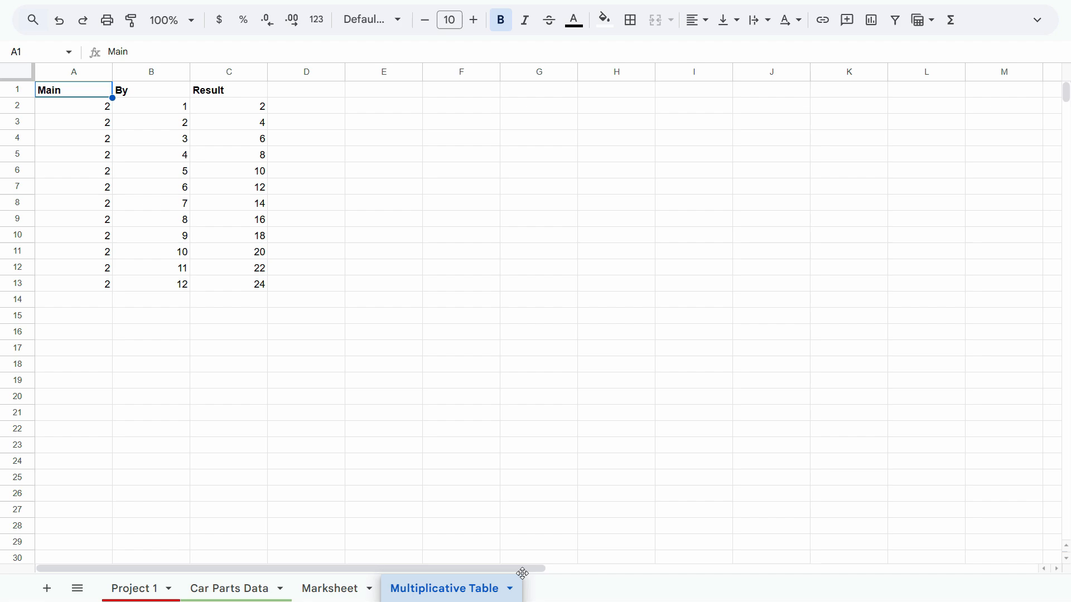
click(329, 589)
click(240, 588)
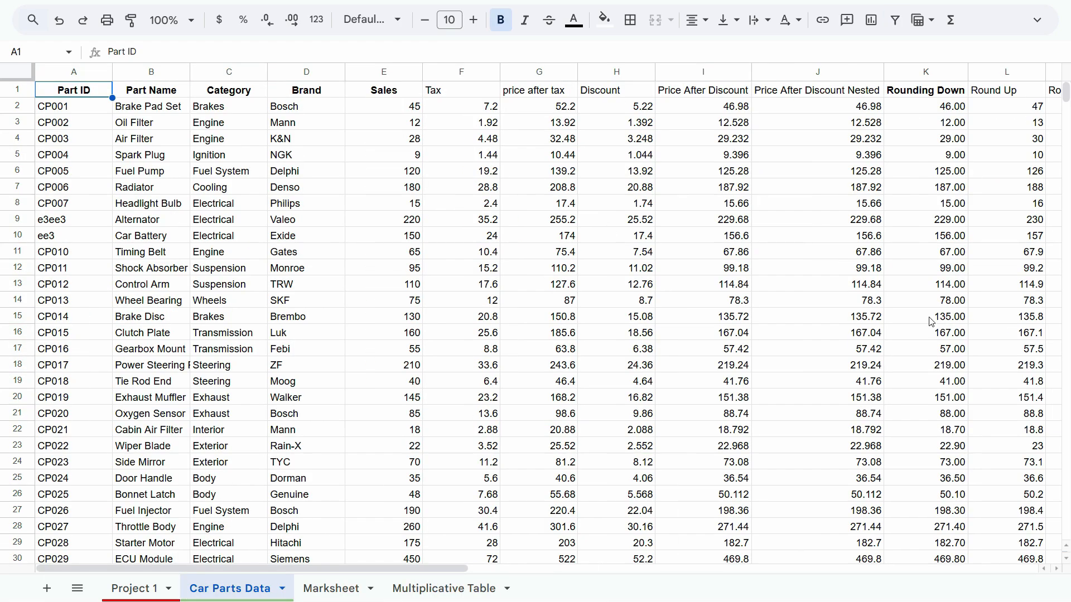
Copy the Catchr spreadsheet image from the Google Images results and paste it at cell Q4 of Car Parts Data.
drag(464, 569, 825, 568)
click(524, 141)
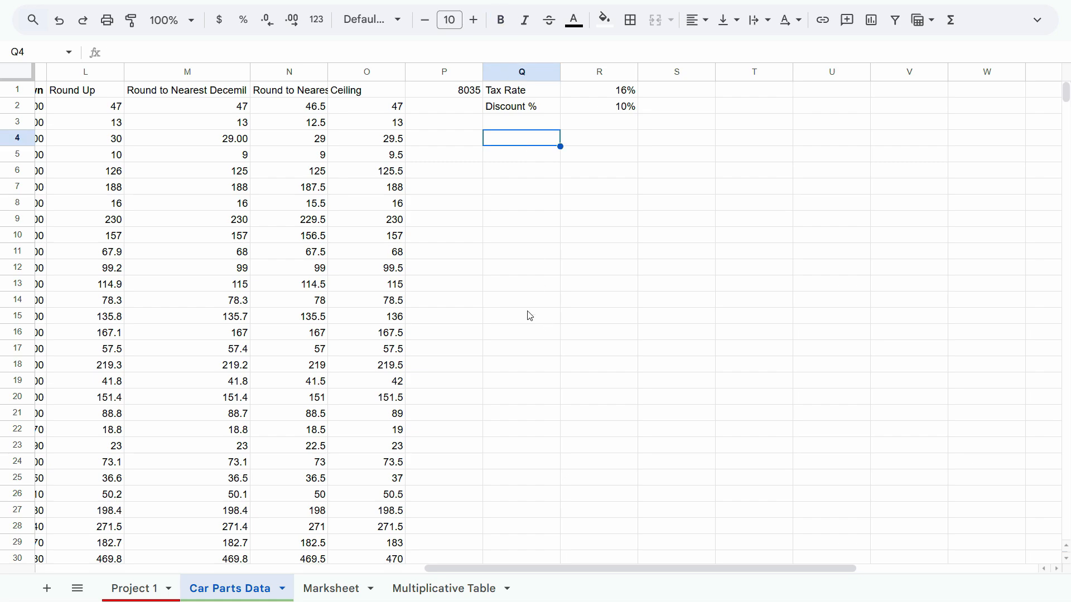
key(ctrl+Tab)
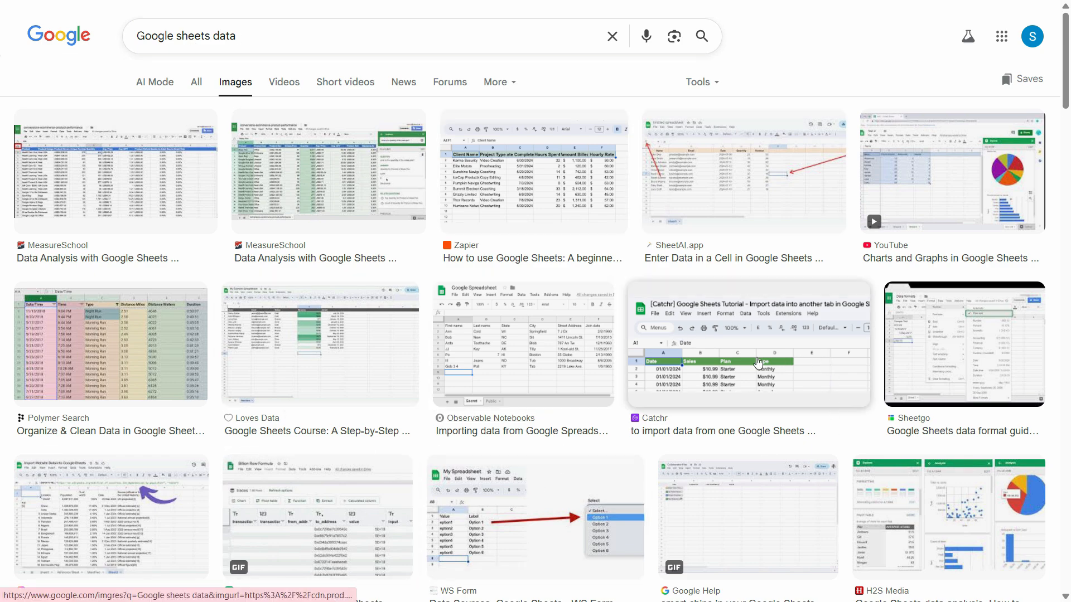
click(815, 410)
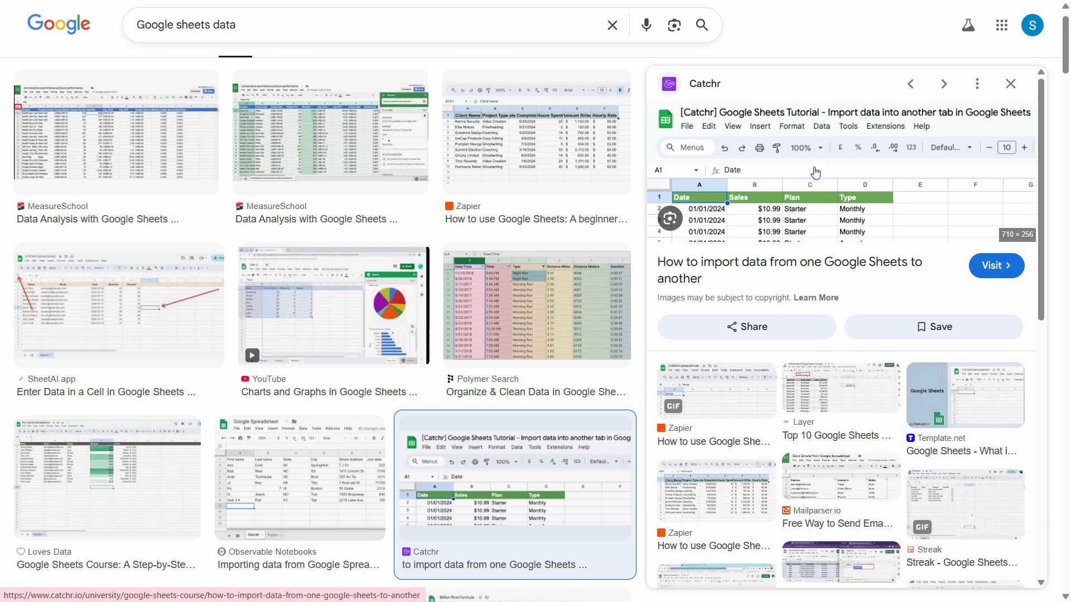
right_click(810, 159)
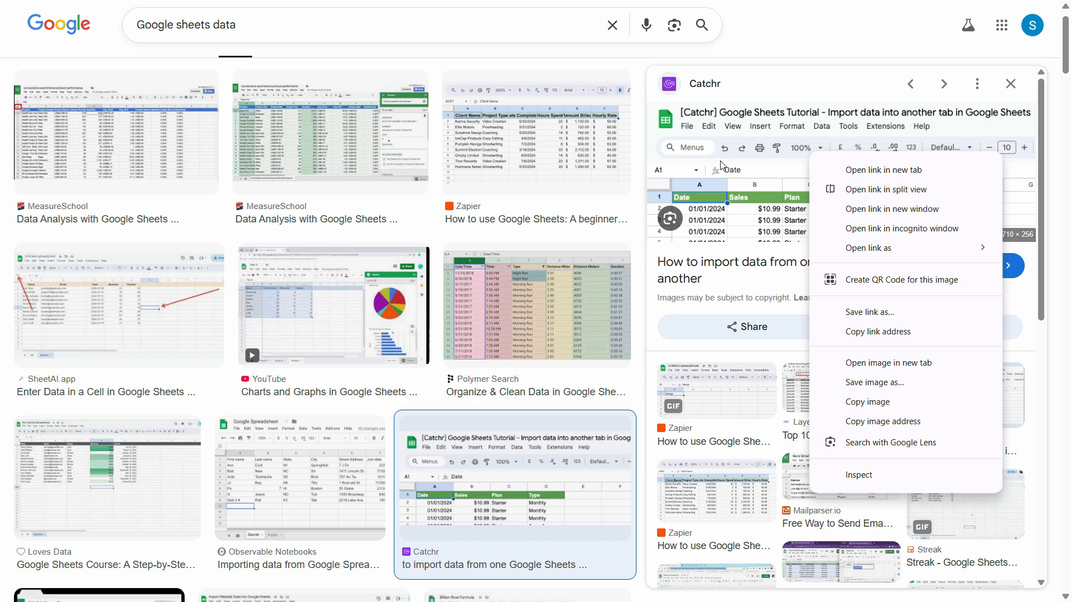
click(877, 402)
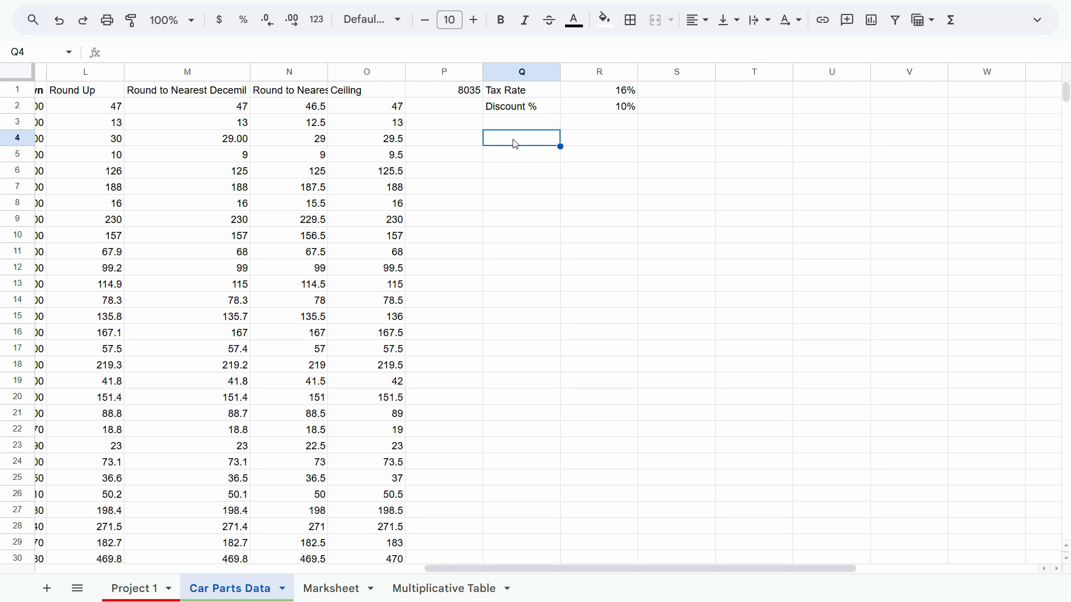
key(ctrl+v)
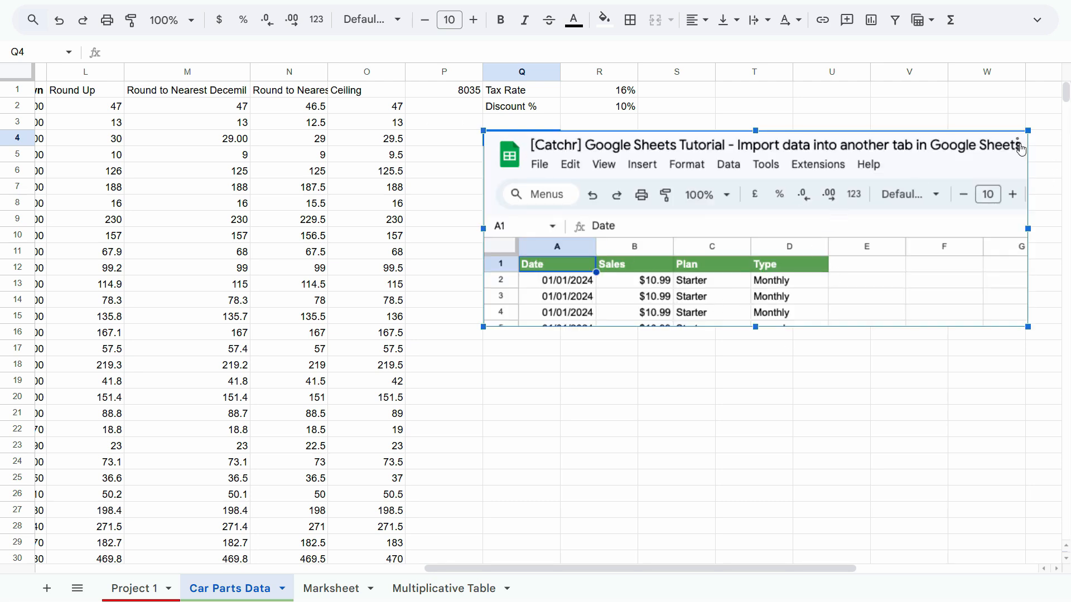
Resize the pasted Catchr image by its corners and edge until it spans roughly columns O to V.
drag(1026, 131, 951, 158)
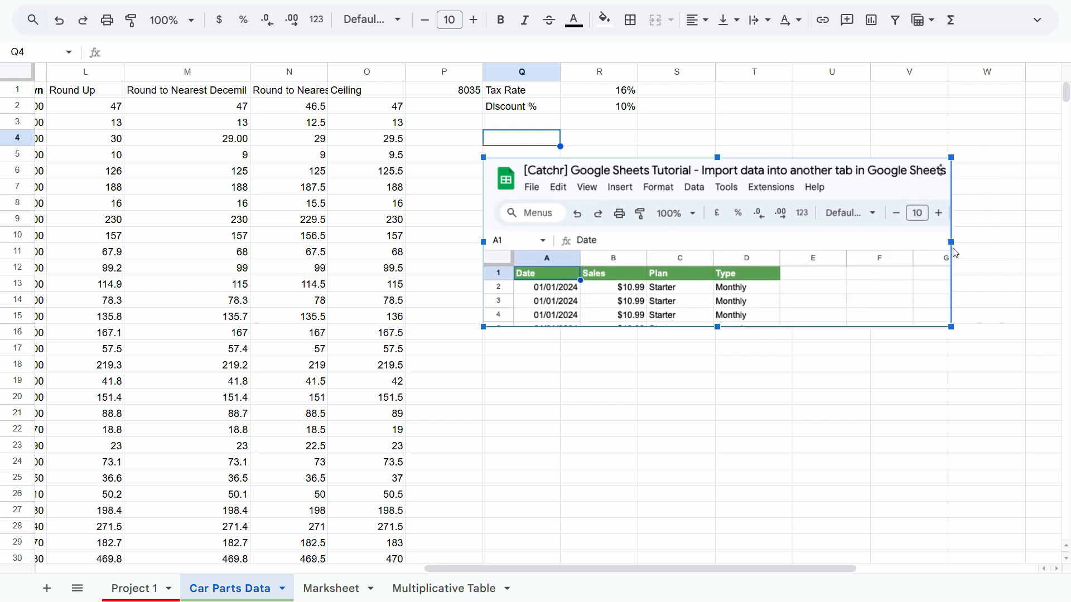
mouse_move(951, 244)
mouse_down()
mouse_move(889, 244)
mouse_move(943, 243)
mouse_up()
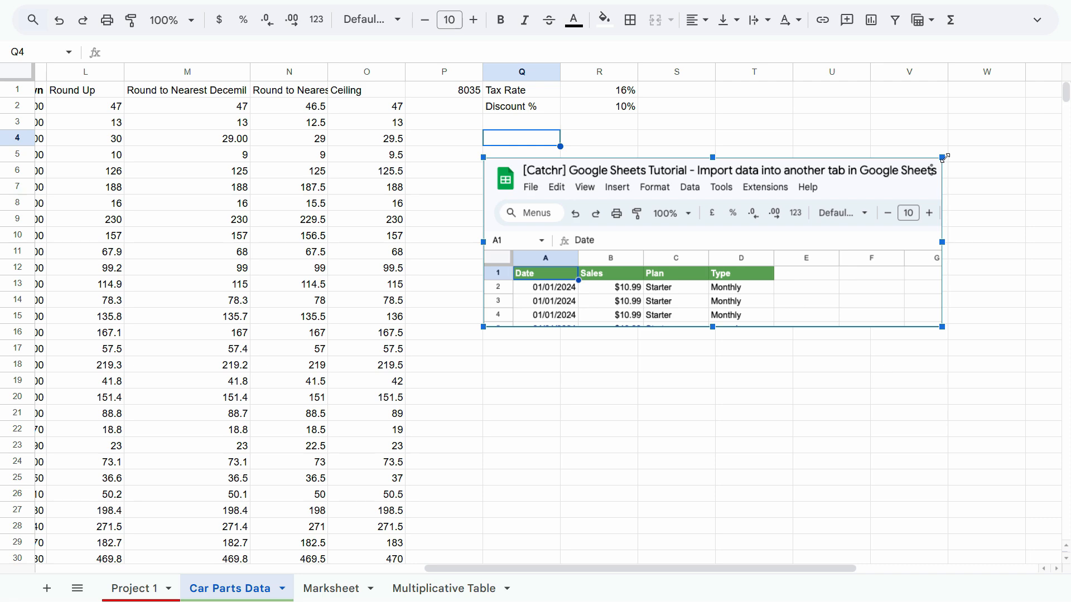
drag(483, 327, 623, 276)
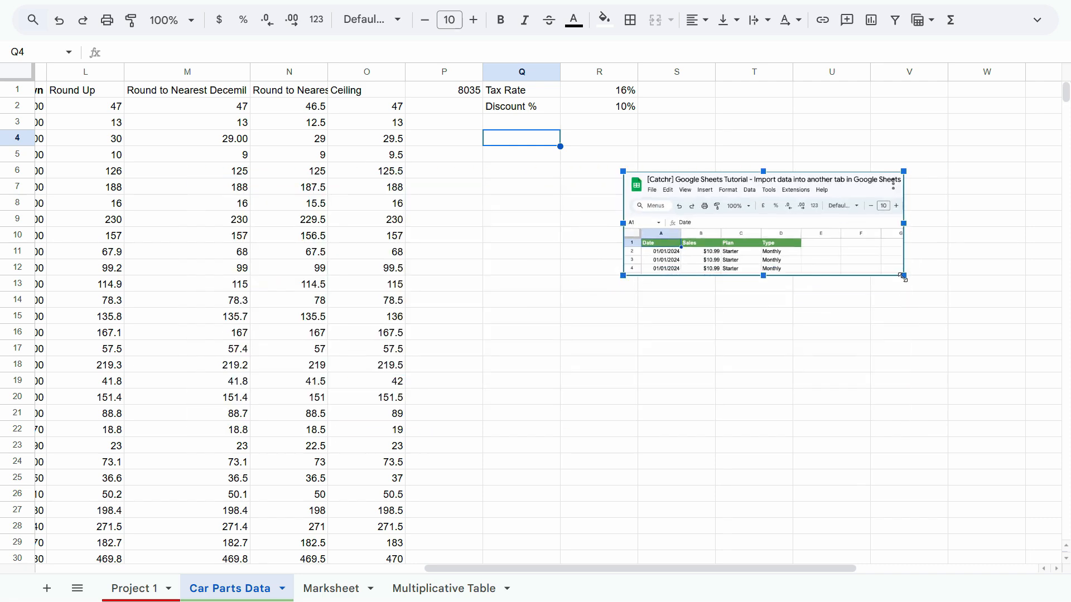
drag(903, 277, 963, 386)
drag(766, 279, 492, 267)
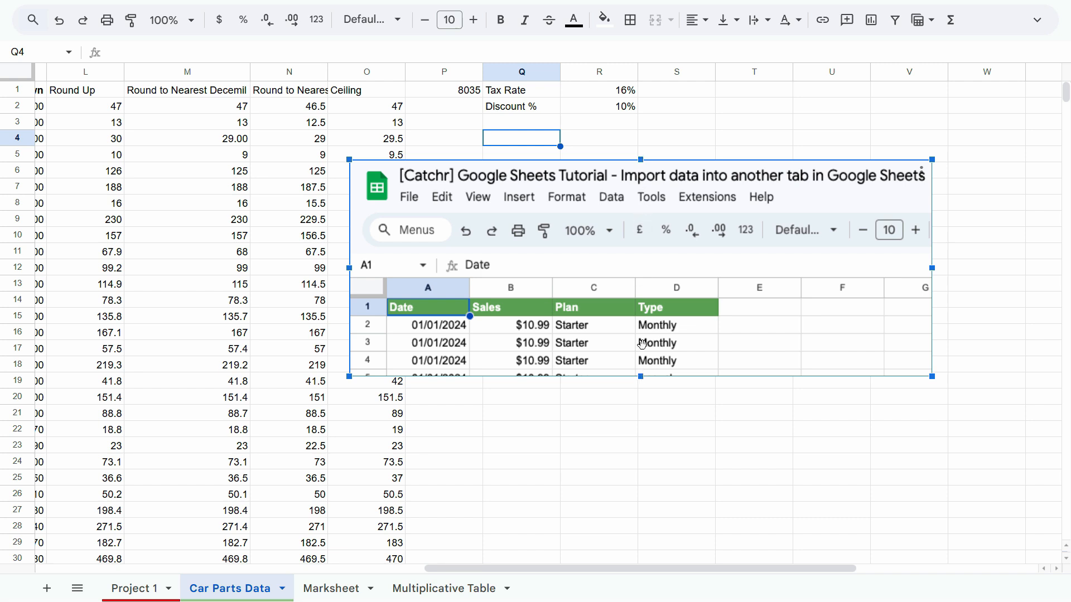
Try stretching the Catchr image in height only and narrowing it in width only, undoing each change.
drag(641, 377, 641, 455)
key(ctrl+z)
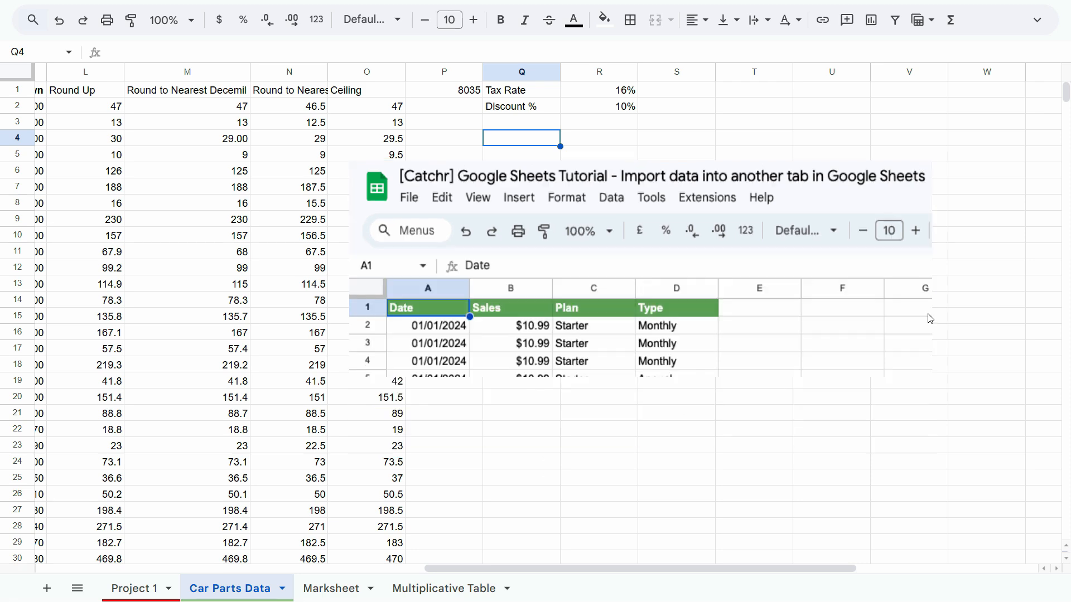
click(826, 312)
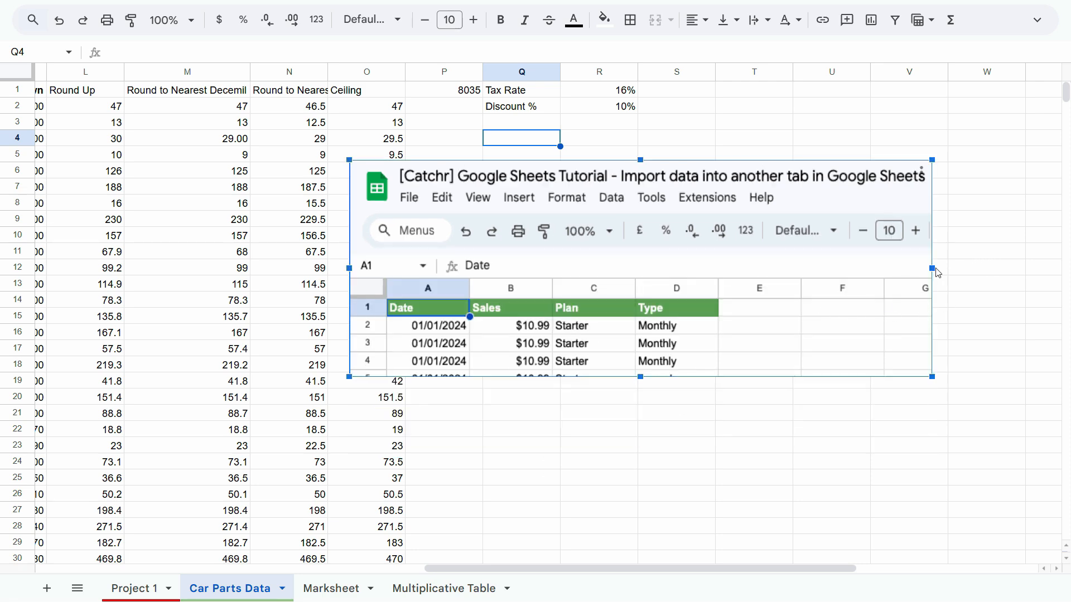
drag(937, 273, 687, 268)
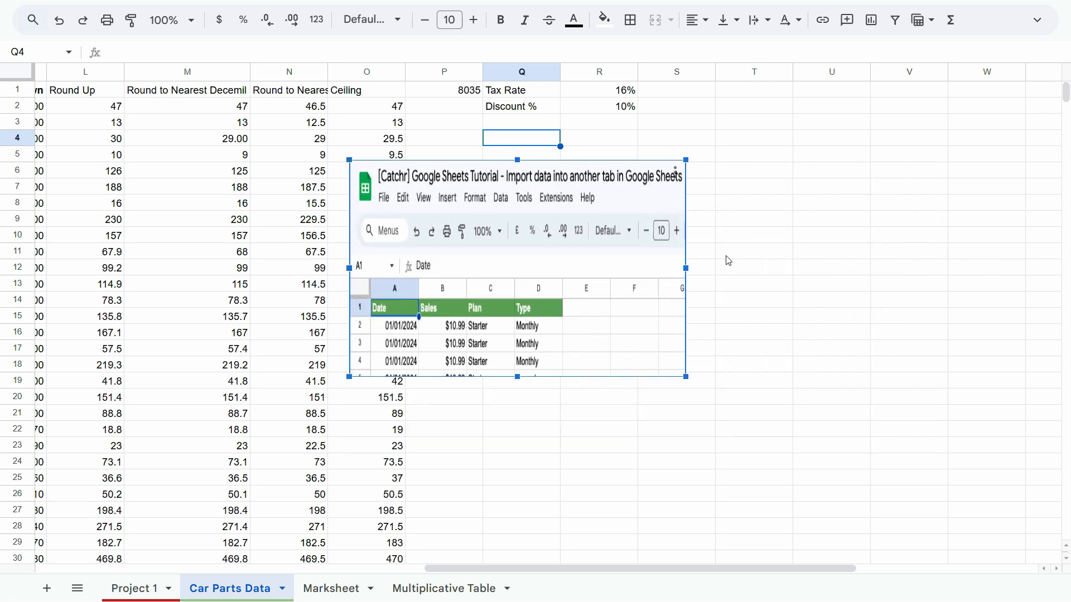
key(ctrl+z)
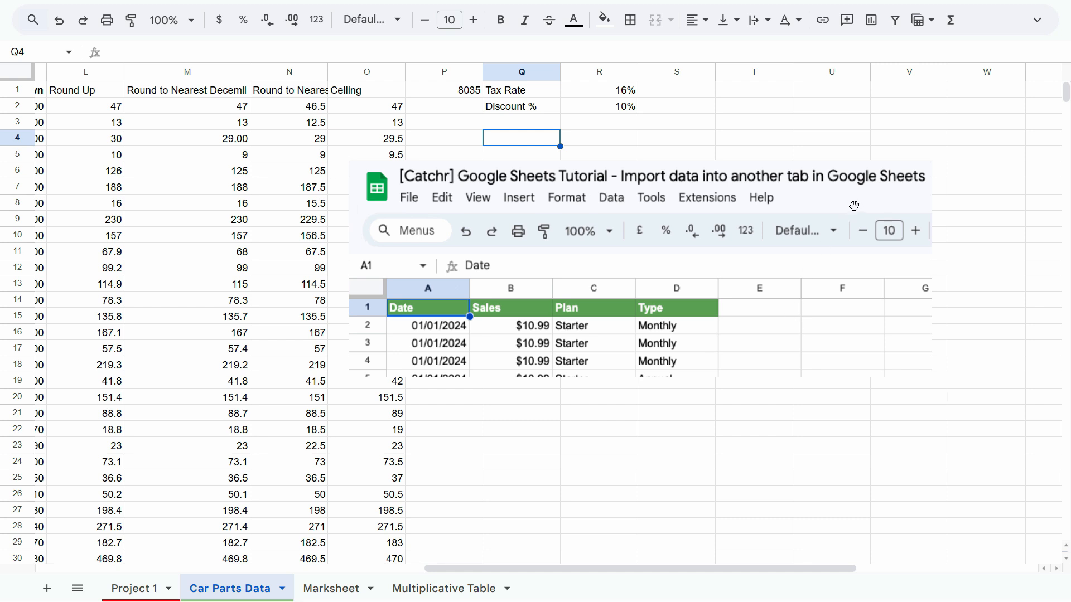
Shrink the Catchr image proportionally and move it to start at Q3, directly beneath the Discount % row.
click(854, 206)
drag(933, 161, 719, 205)
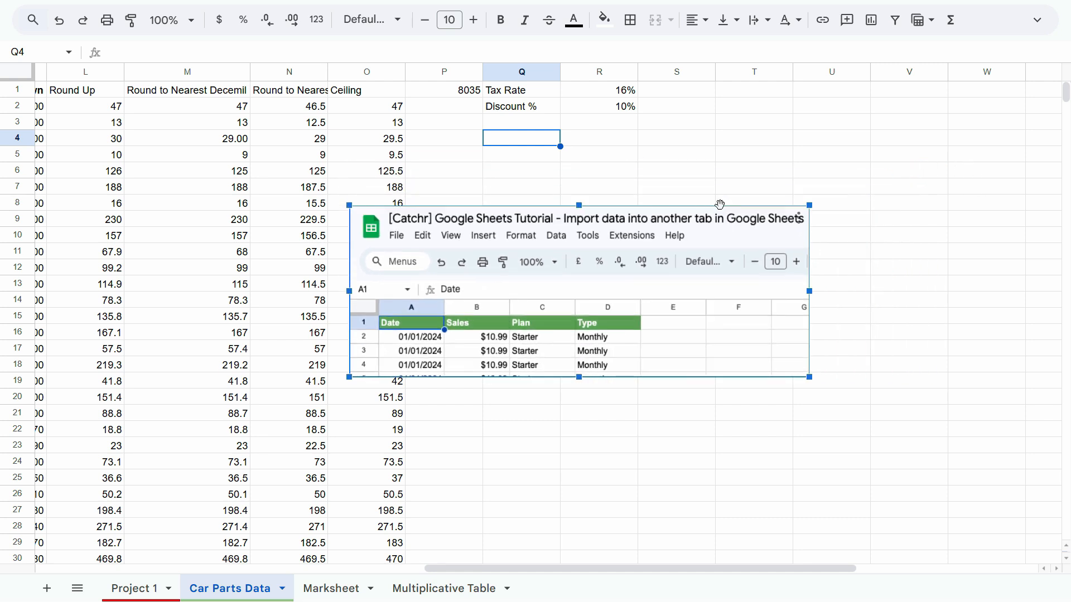
drag(594, 287, 711, 212)
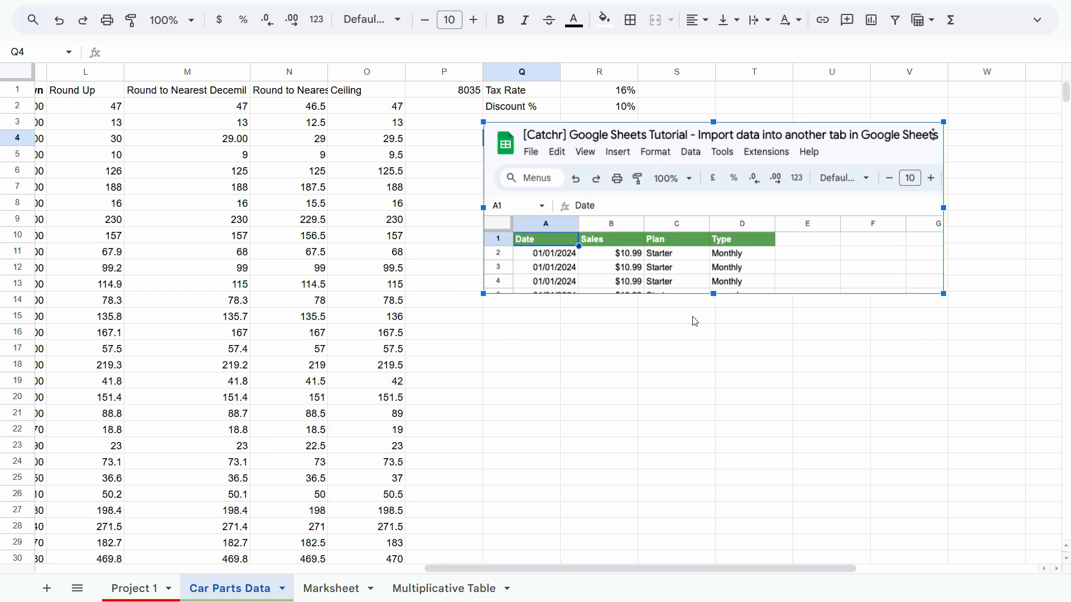
click(683, 362)
click(692, 217)
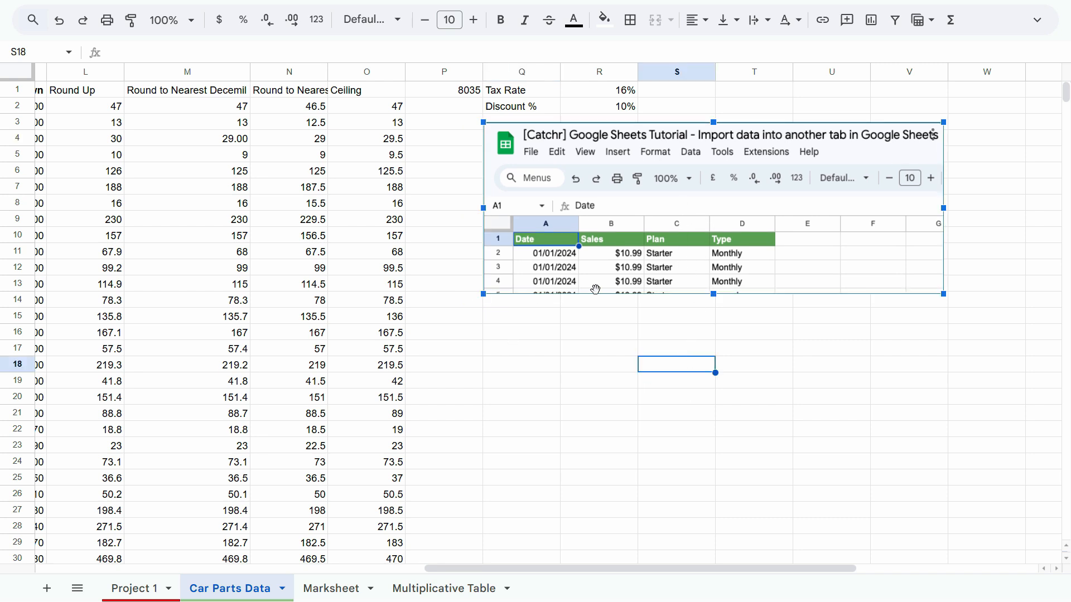
Copy the Zapier client table image from the Google Images results and paste it at cell Q18.
key(ctrl+Tab)
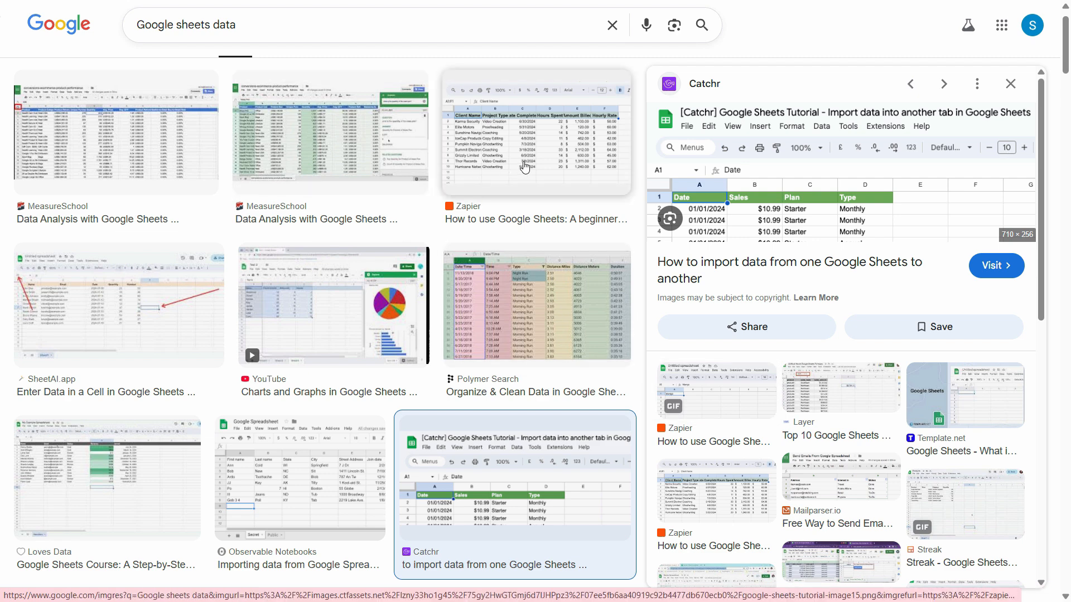
click(524, 166)
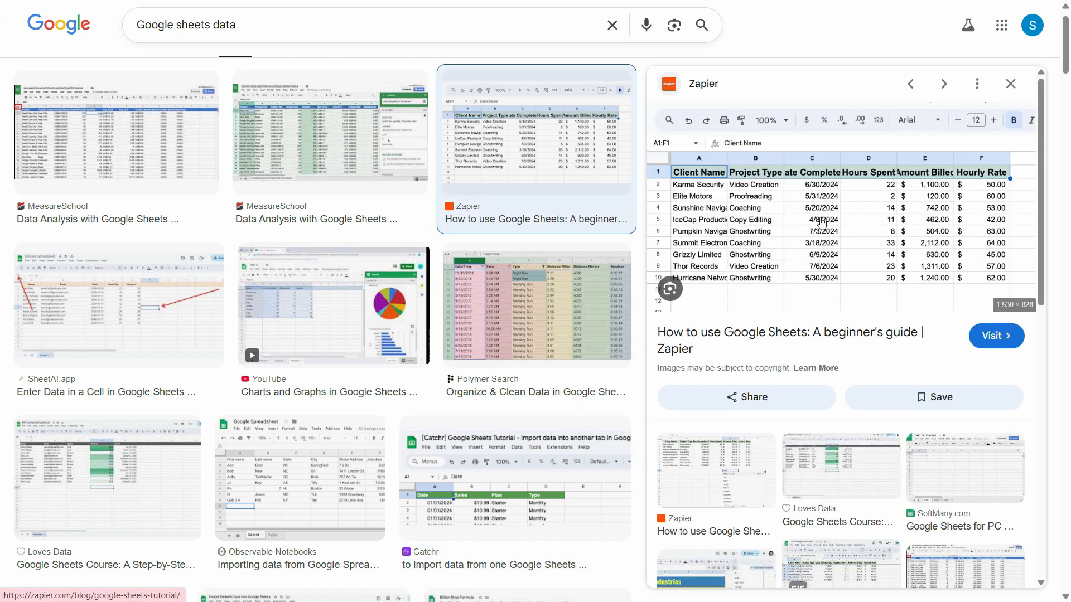
right_click(820, 222)
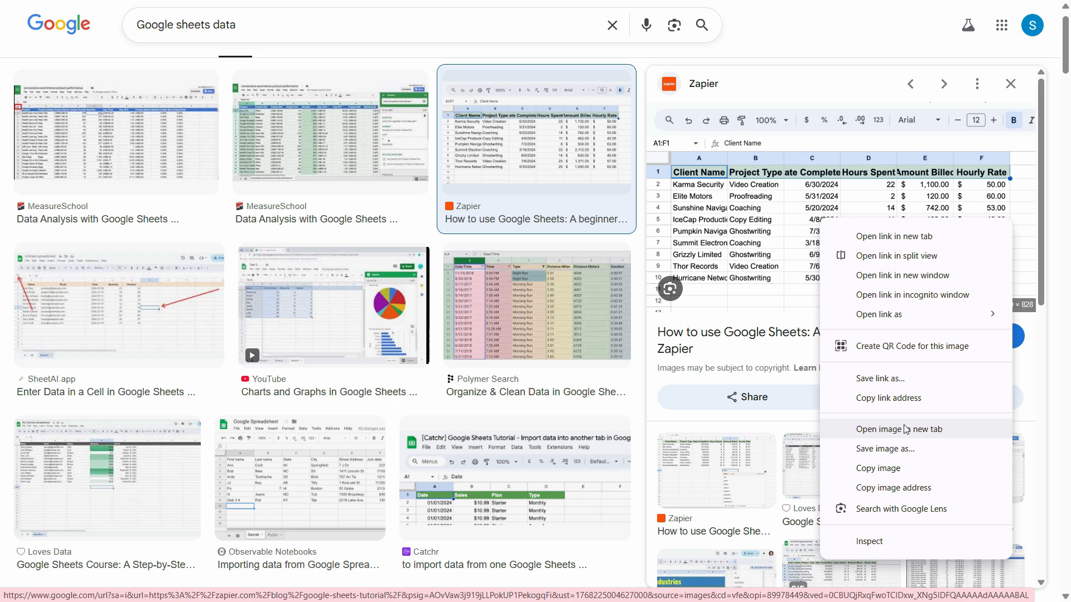
click(876, 468)
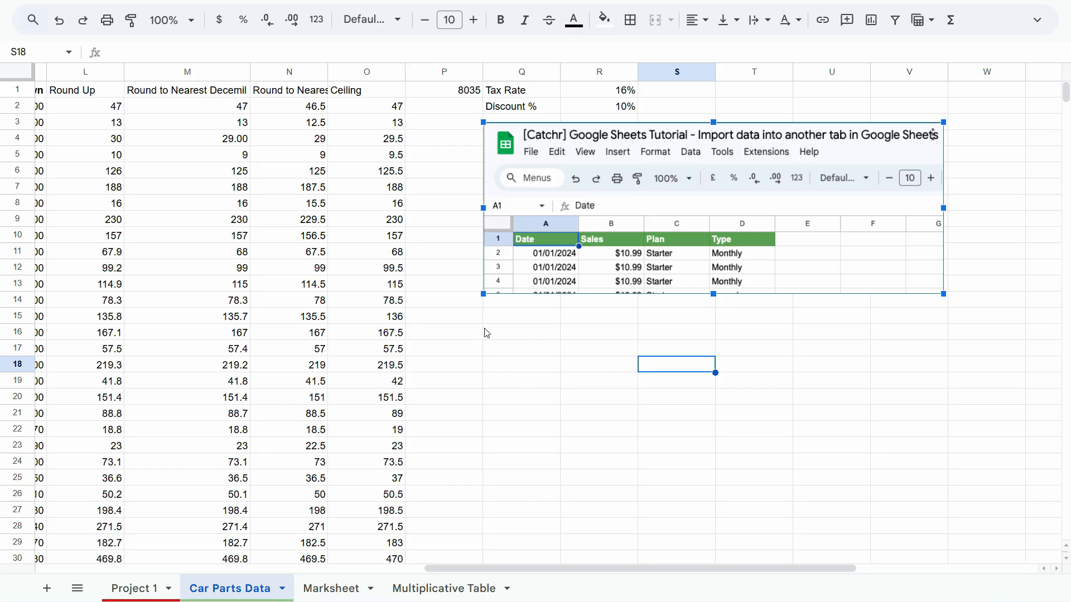
click(527, 369)
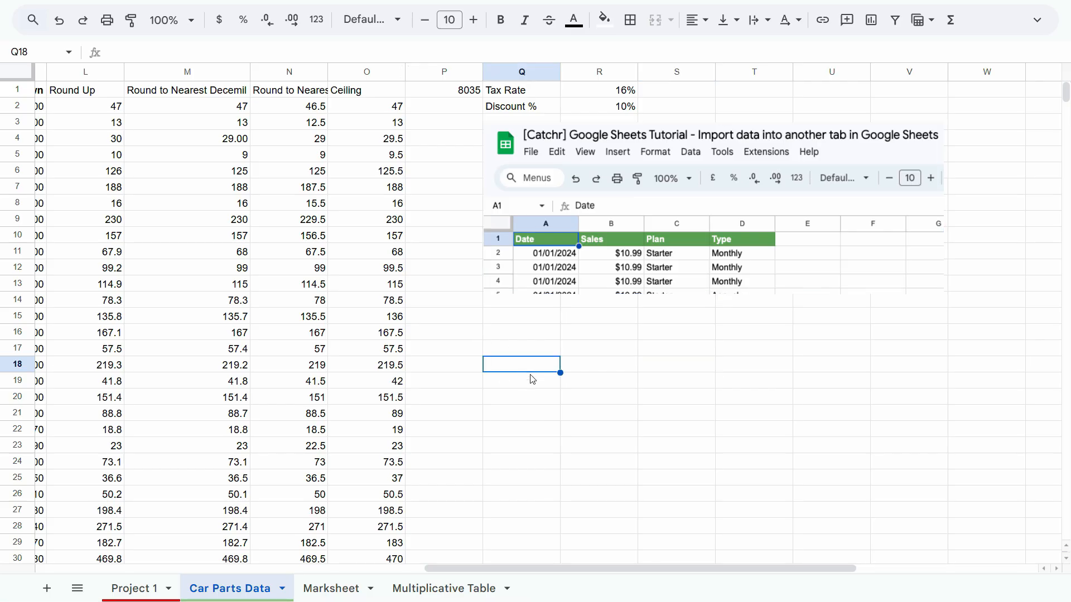
key(ctrl+v)
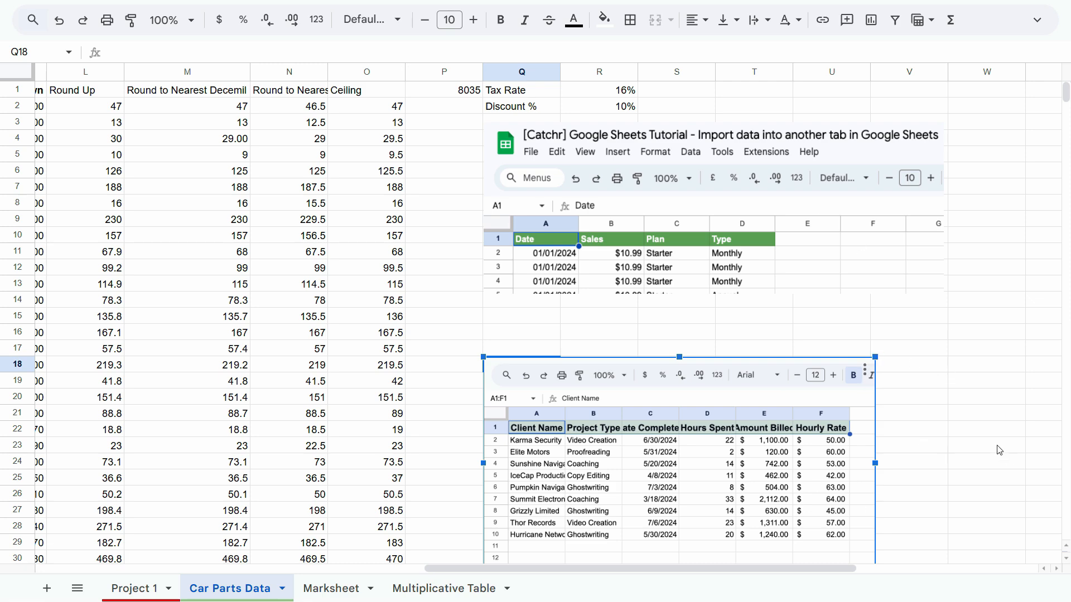
Select rows 1 to 51 of Car Parts Data and increase their height to about six times the default.
drag(629, 569, 219, 355)
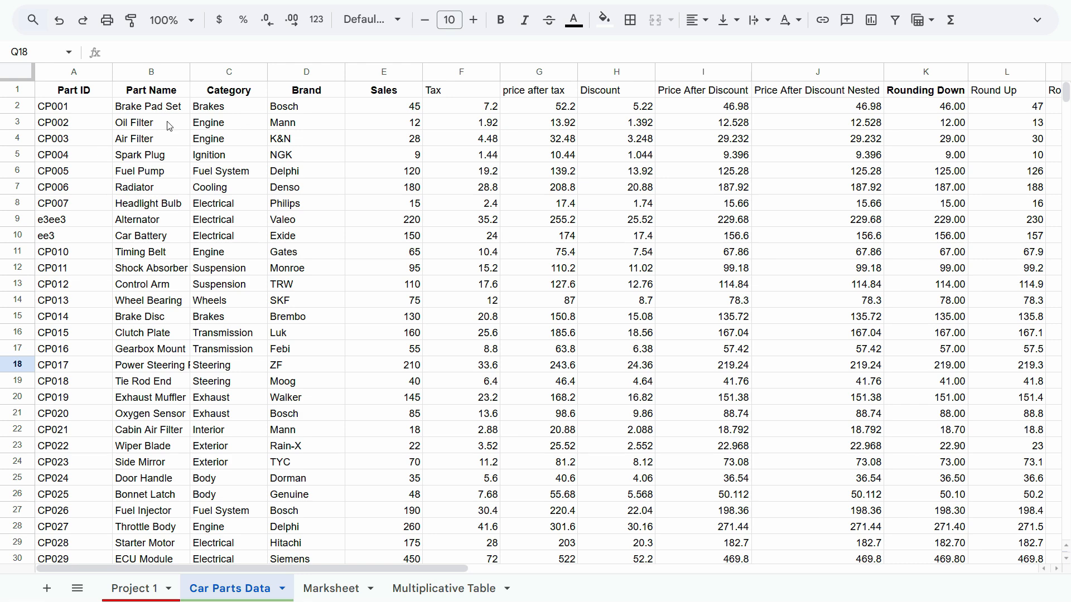
click(16, 106)
mouse_move(16, 104)
mouse_down()
mouse_move(62, 475)
mouse_move(55, 564)
mouse_move(20, 105)
mouse_up()
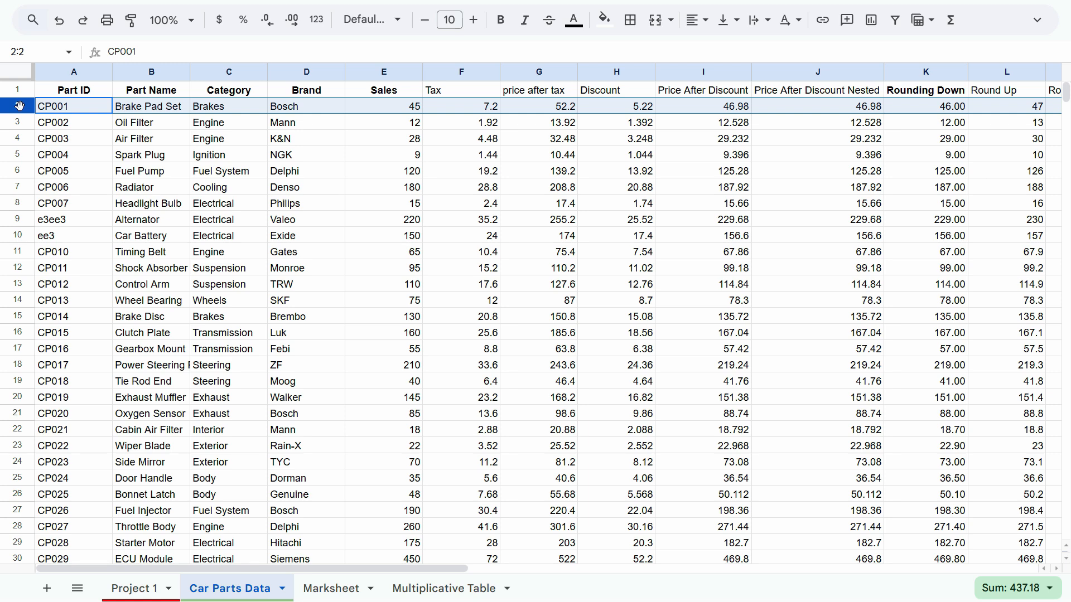
click(21, 89)
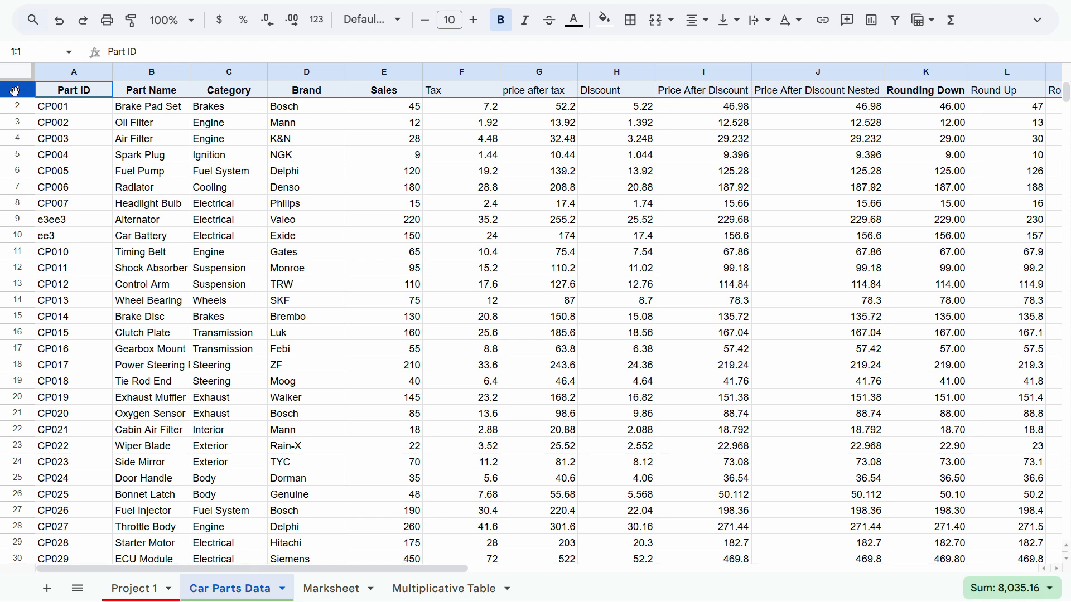
key(ctrl+shift+Down)
scroll(110, 120, up, 5)
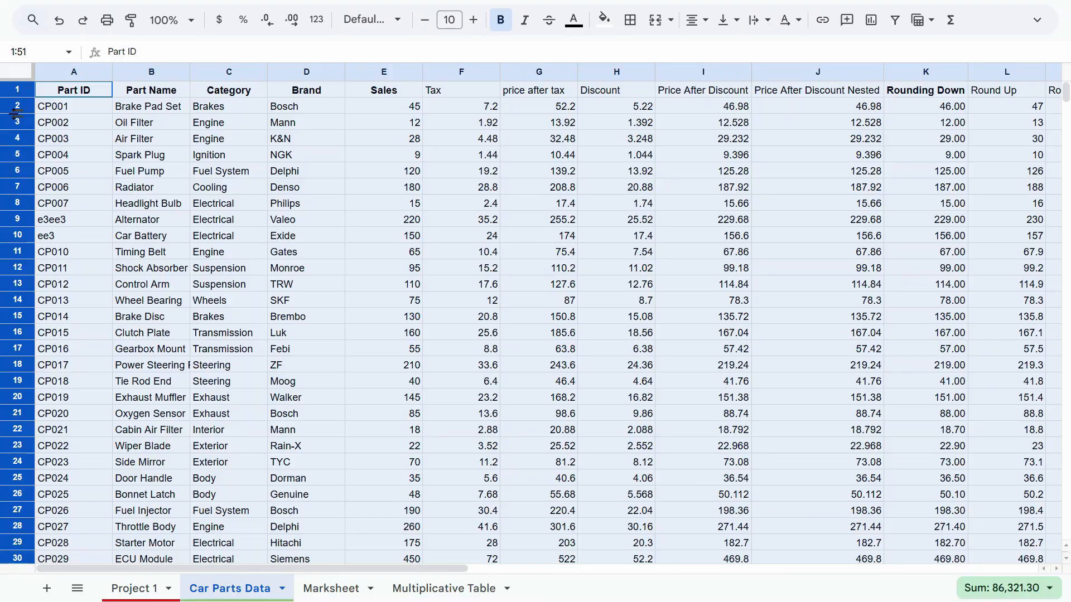
drag(14, 114, 9, 195)
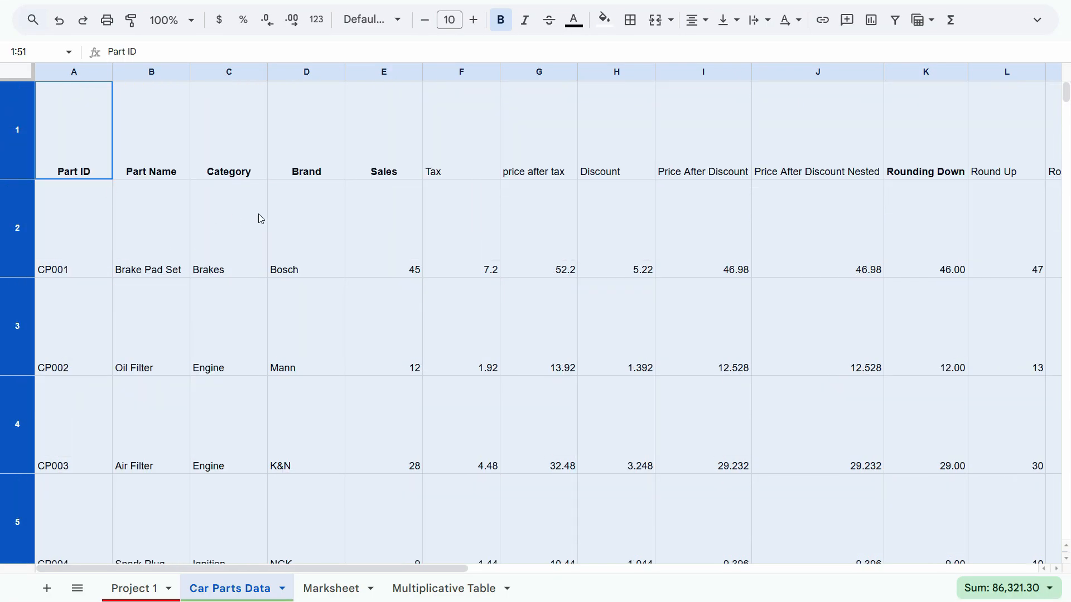
click(248, 257)
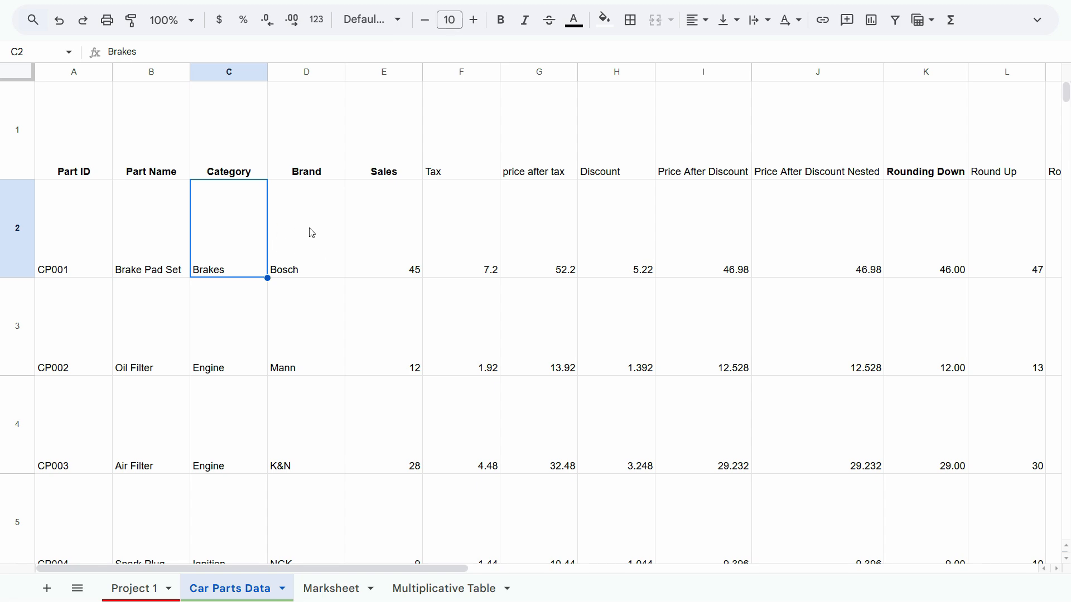
scroll(492, 236, down, 1)
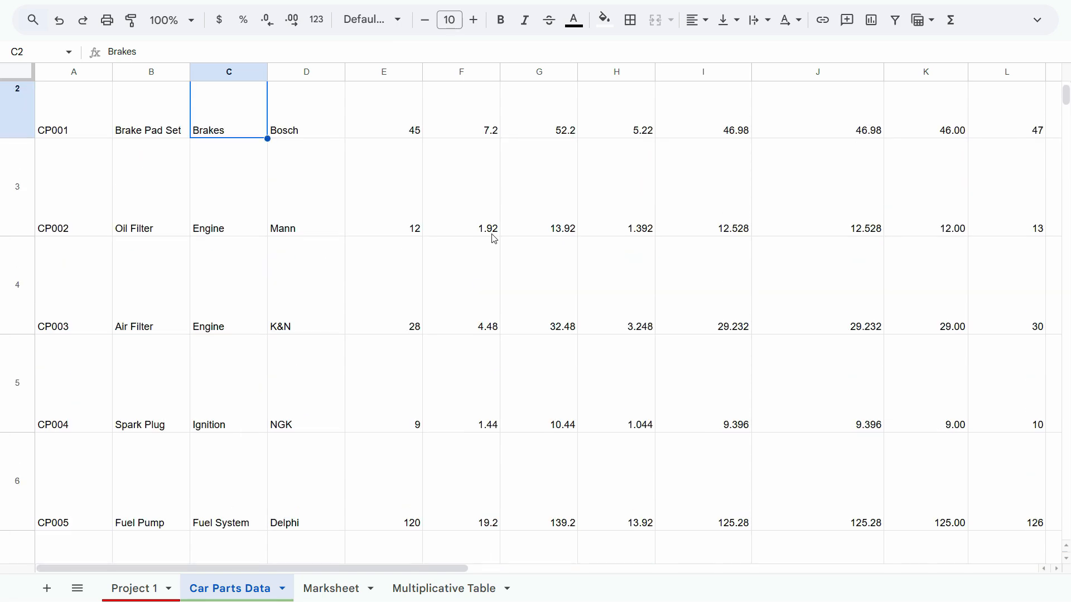
scroll(492, 236, up, 1)
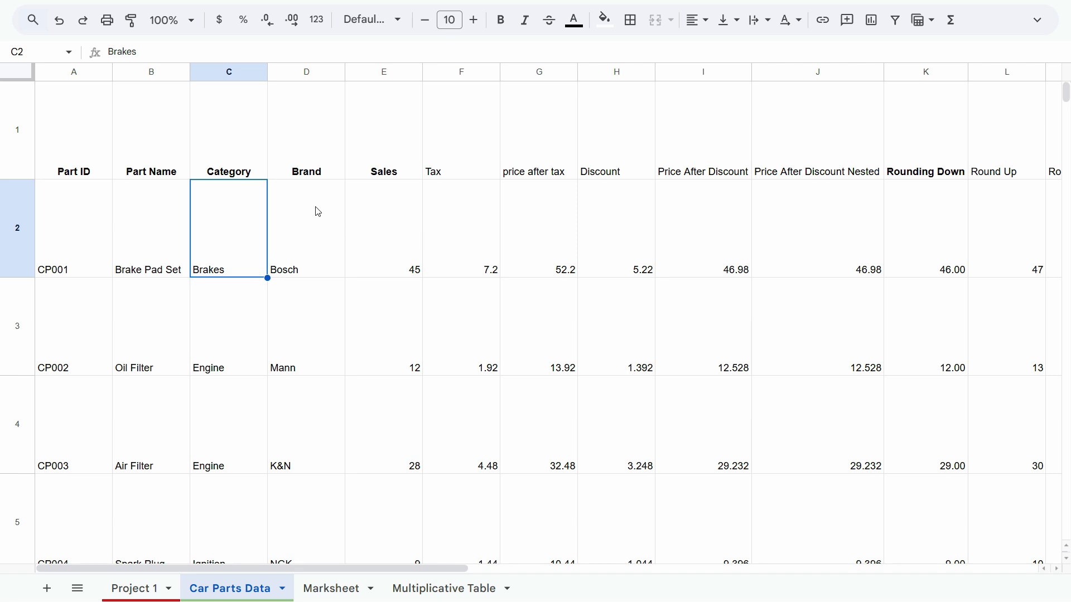
Select all cells of the Car Parts Data sheet and align their contents vertically to the middle.
click(302, 267)
key(ctrl+a)
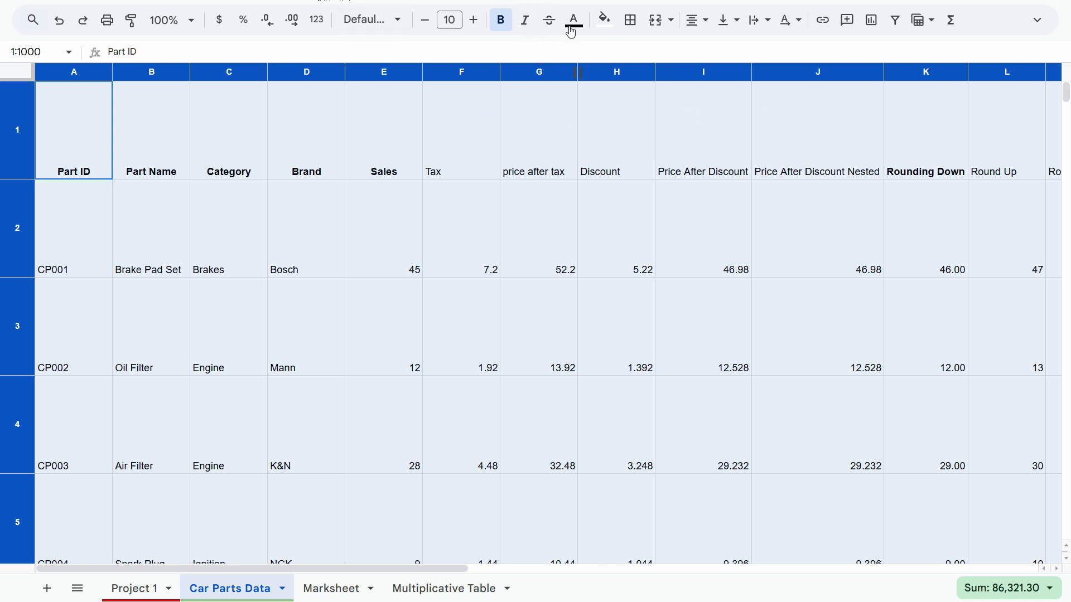
key(ctrl+shift+f)
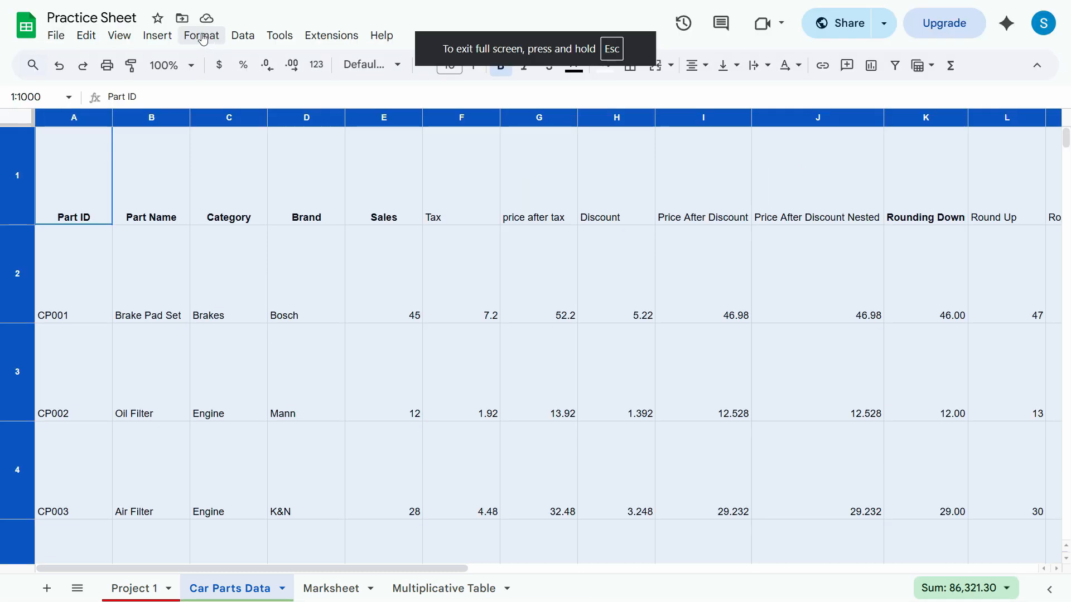
click(200, 35)
mouse_move(275, 149)
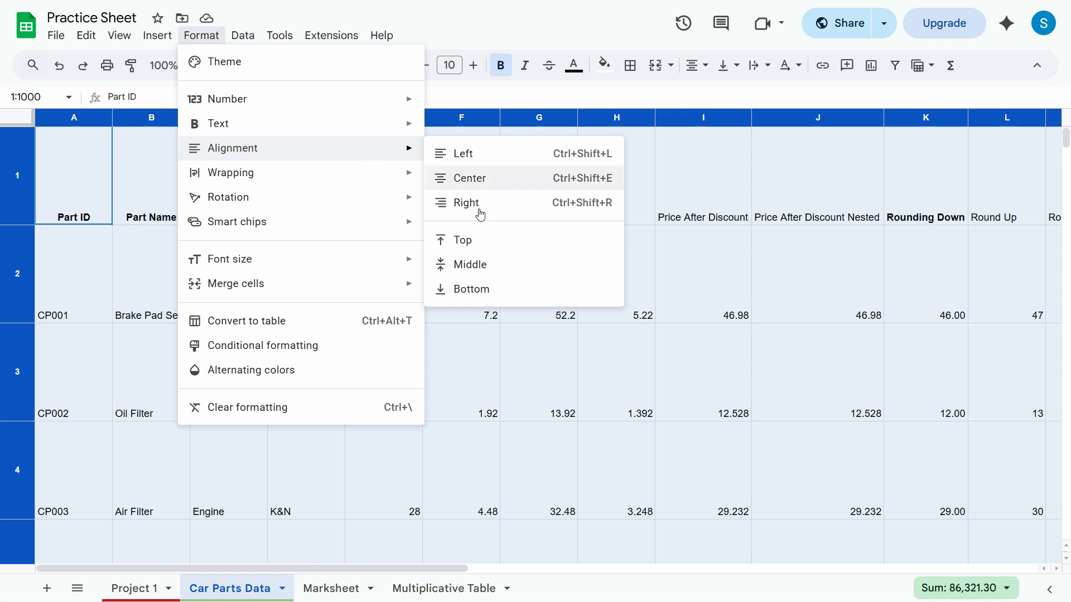
key(Return)
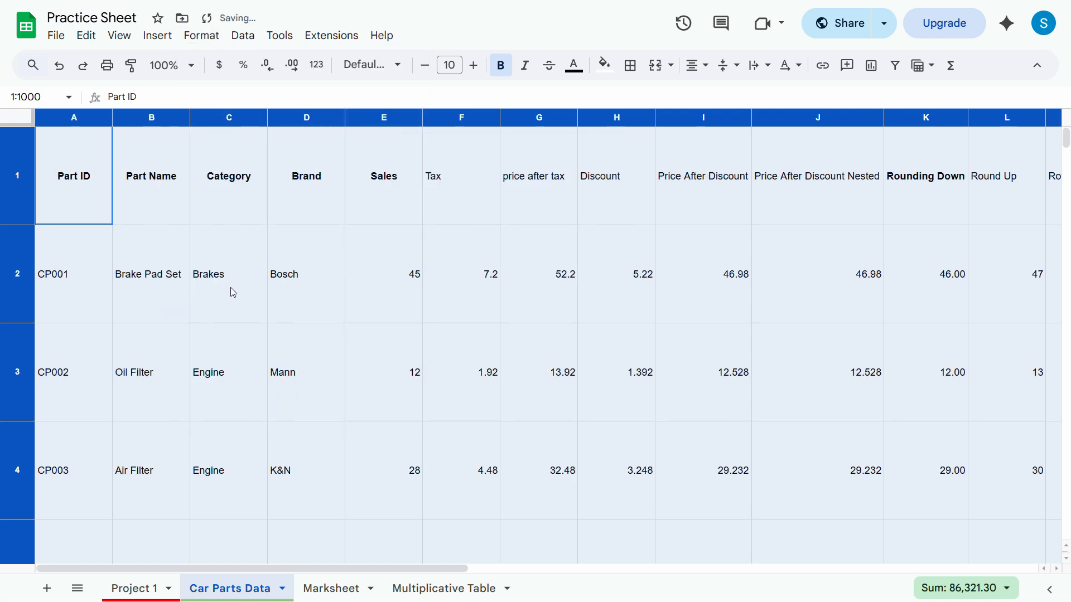
click(334, 283)
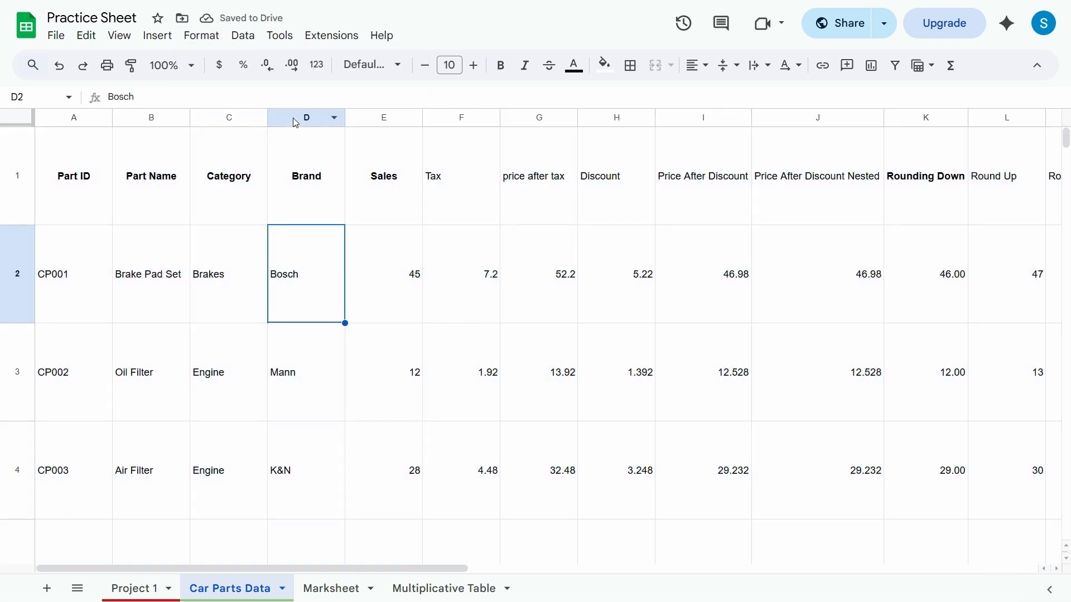
Insert a new column between Part Name and Category and enter Picture as its header.
click(223, 116)
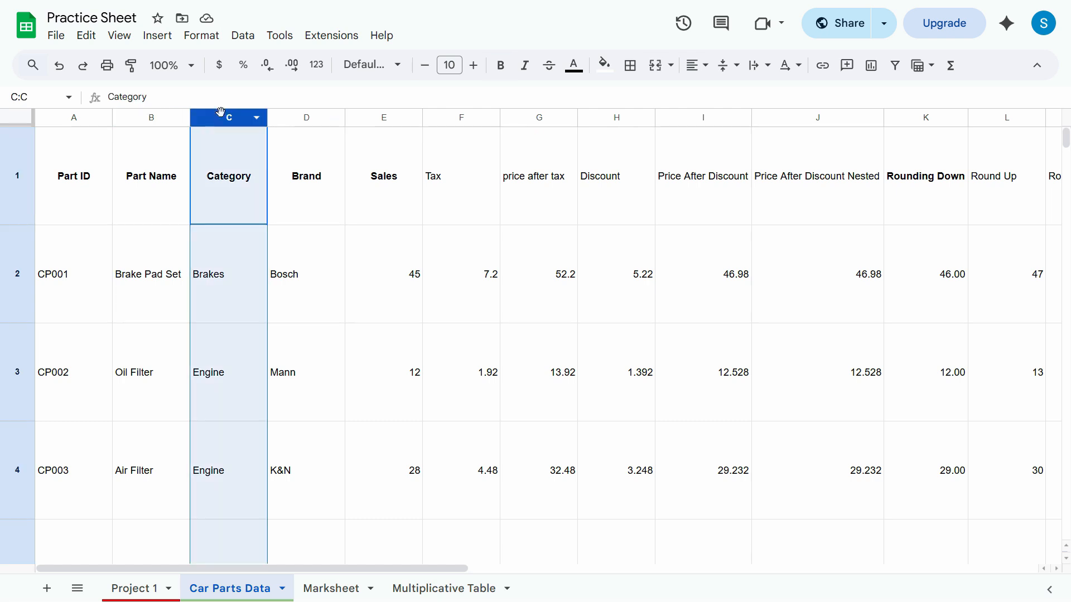
right_click(228, 116)
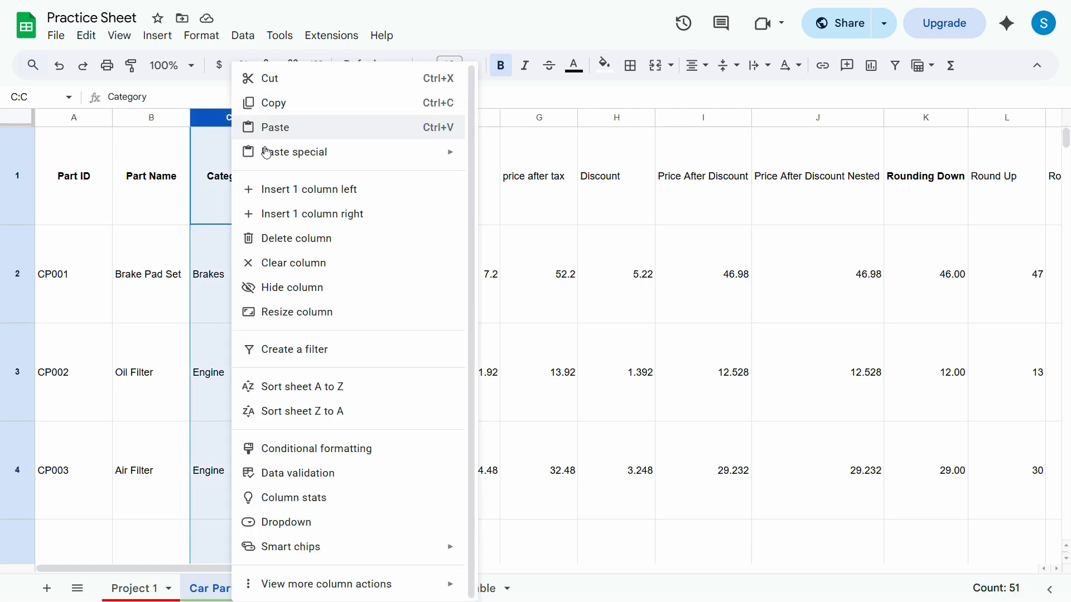
click(274, 189)
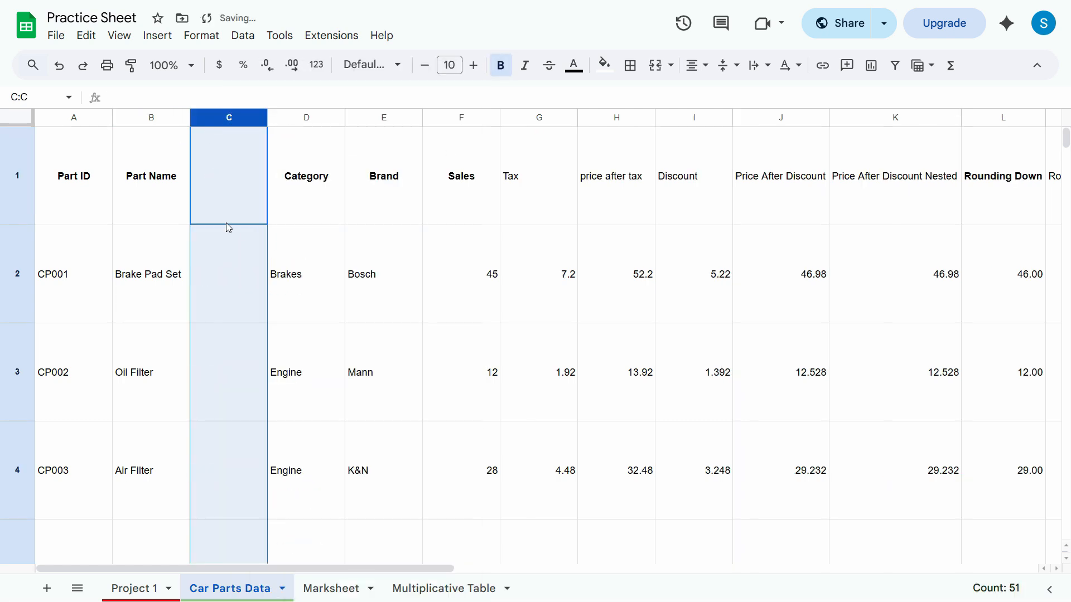
click(223, 302)
click(244, 200)
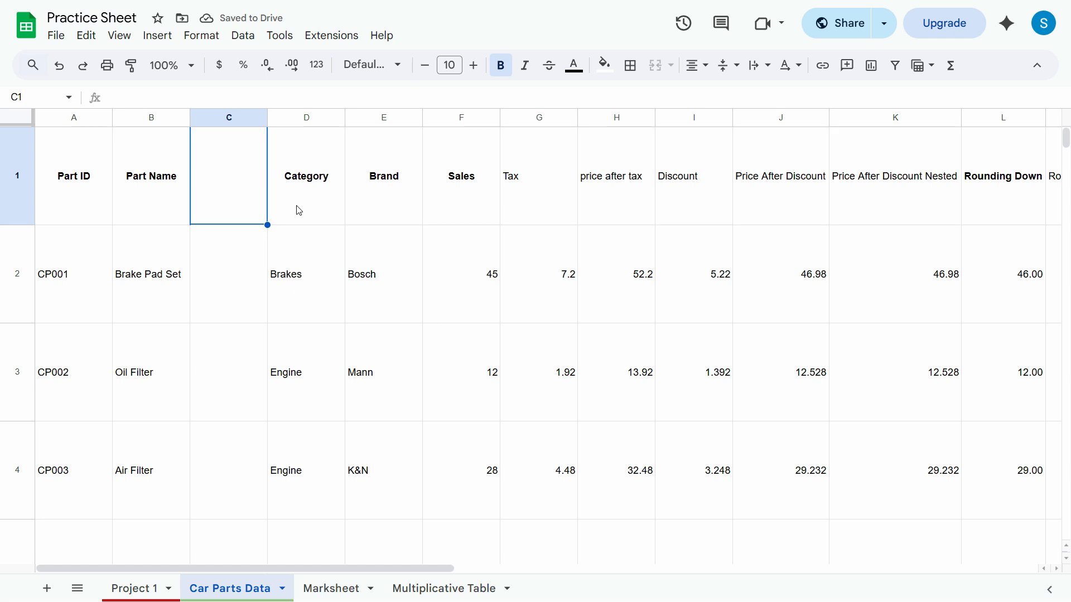
text(Picture)
key(Return)
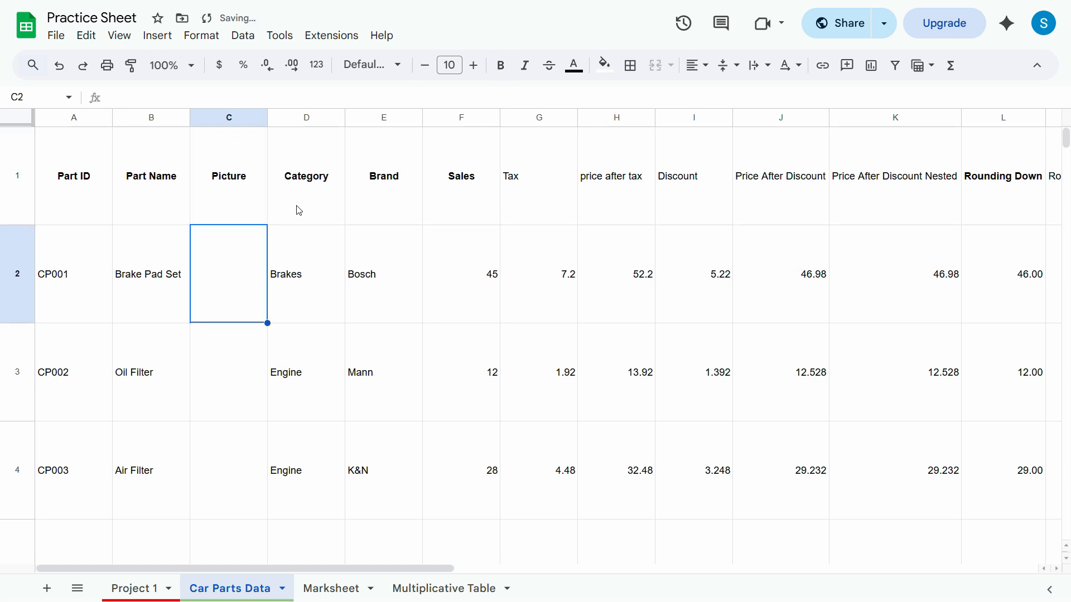
Copy the part name Brake Pad Set from cell B2 and search Google Images for it.
click(145, 284)
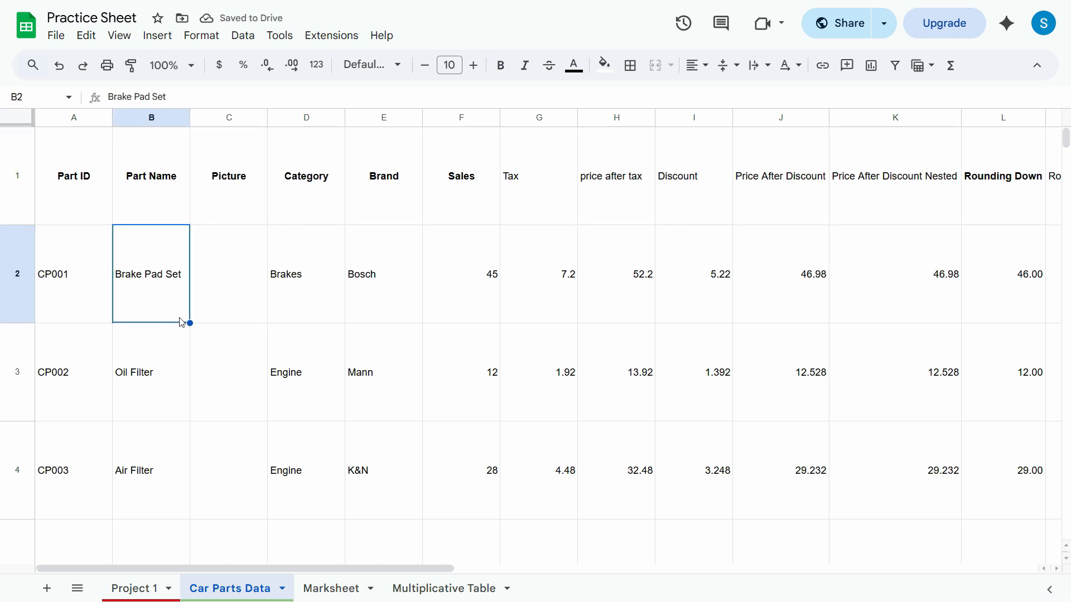
key(ctrl+Tab)
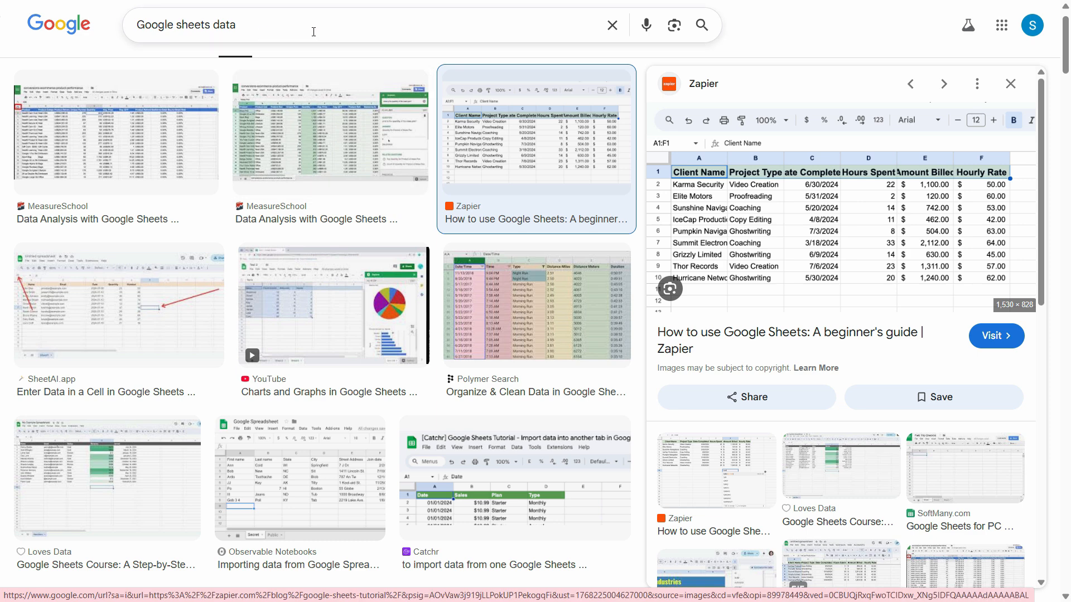
triple_click(312, 31)
text(Brake Pad Set)
key(Return)
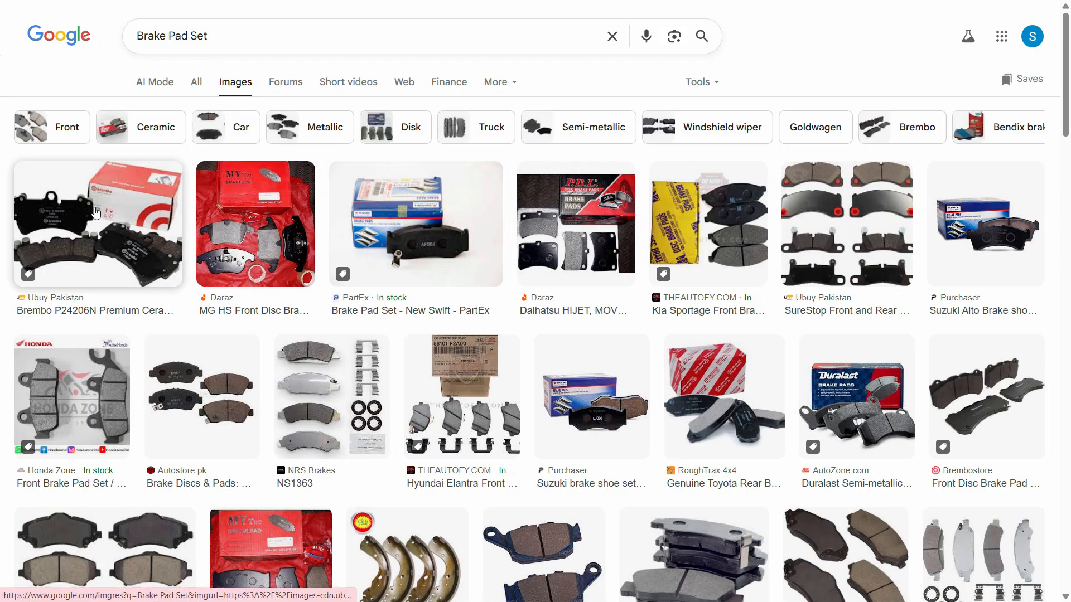
Open the Brembo P24206N result from Ubuy Pakistan, copy its image, and return to the Practice Sheet.
click(96, 223)
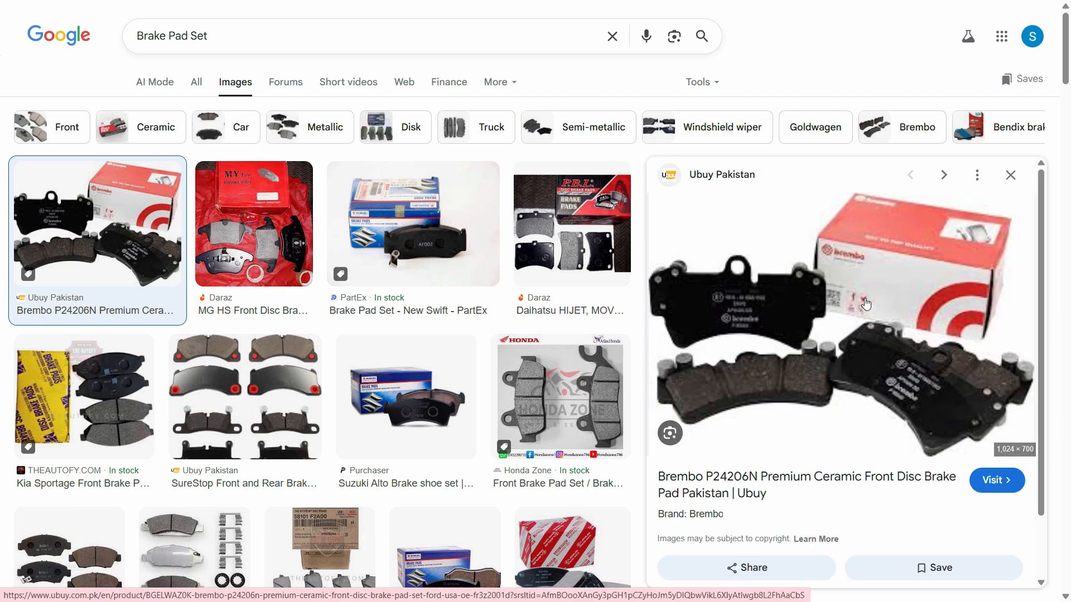
right_click(862, 301)
right_click(793, 323)
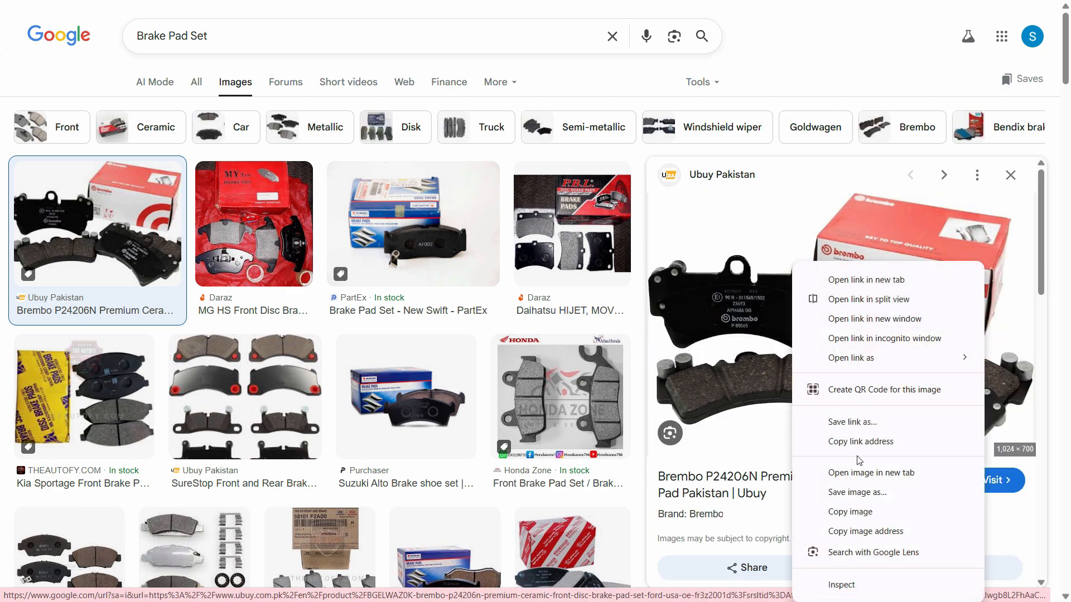
click(843, 513)
key(alt+Tab)
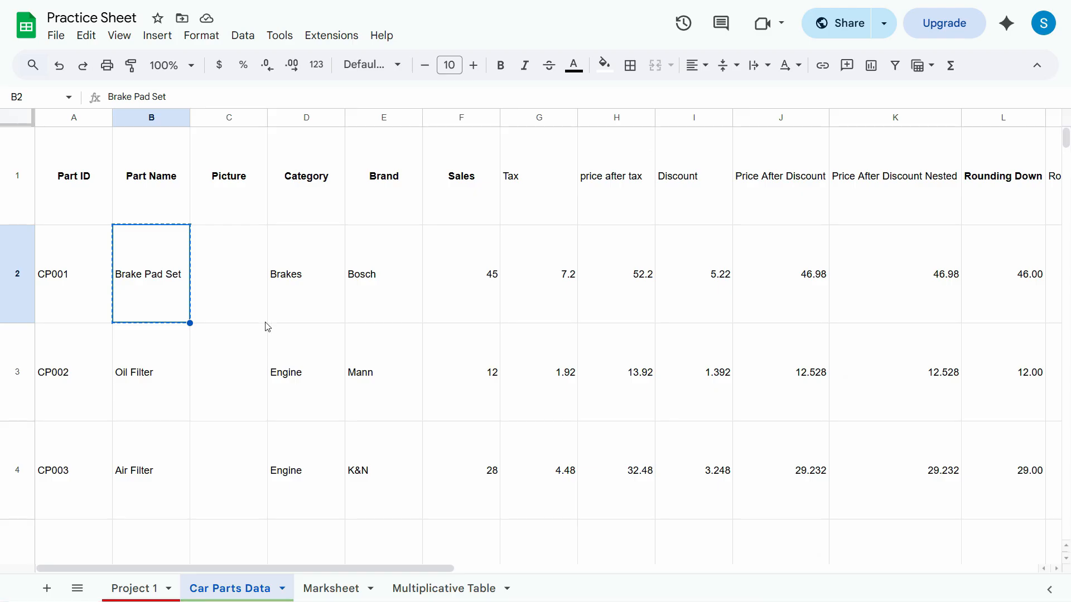
Try pasting the Brembo image at cell C2 and shrinking it, then undo both changes.
click(229, 297)
key(ctrl+v)
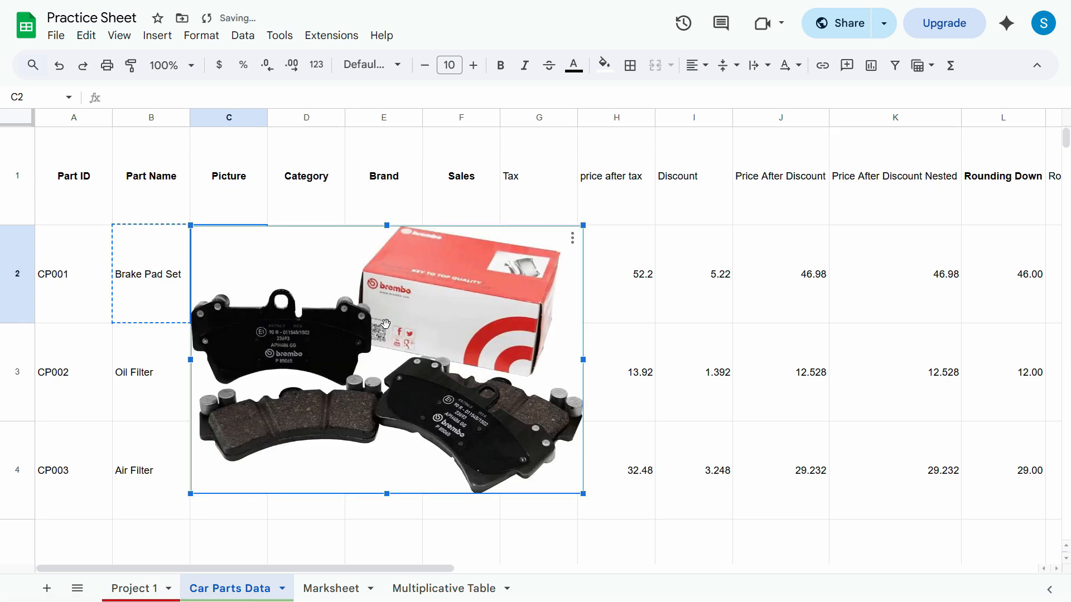
drag(583, 225, 293, 312)
key(ctrl+z)
key(ctrl+z)
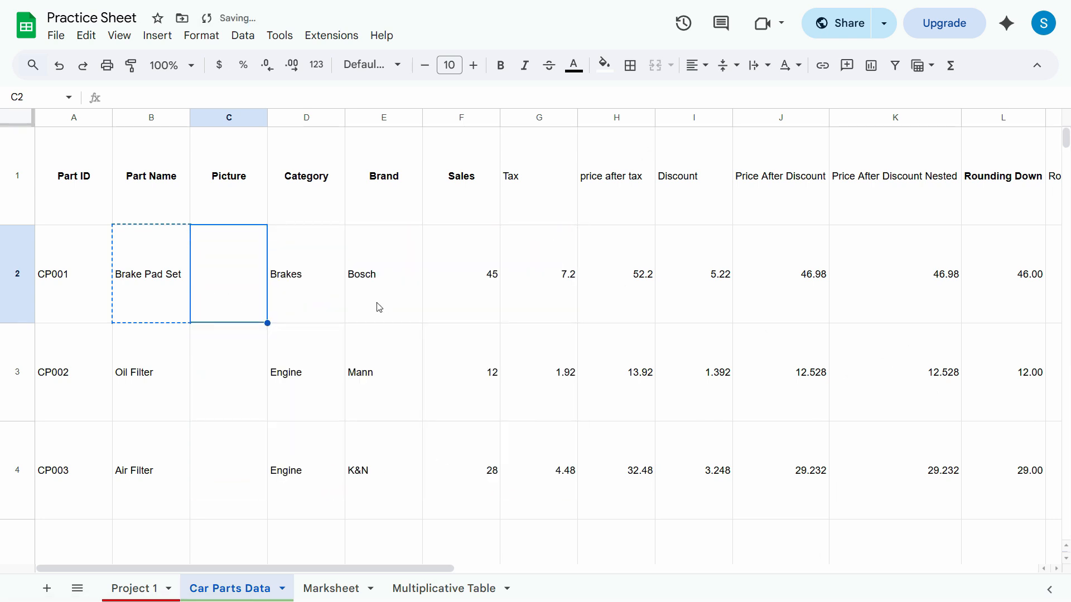
key(Escape)
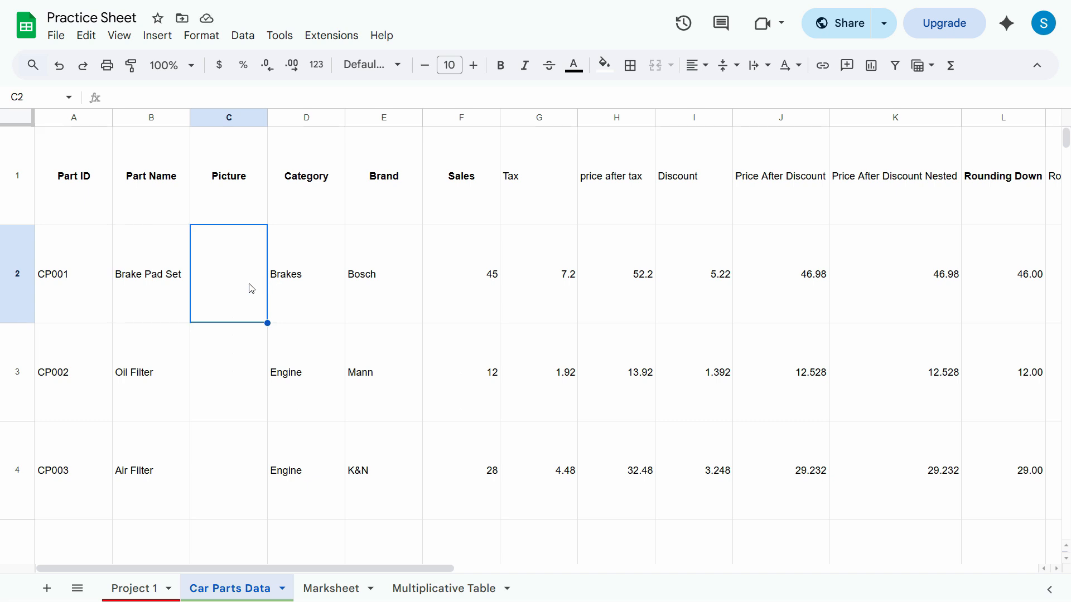
click(157, 35)
click(120, 333)
click(242, 310)
click(157, 36)
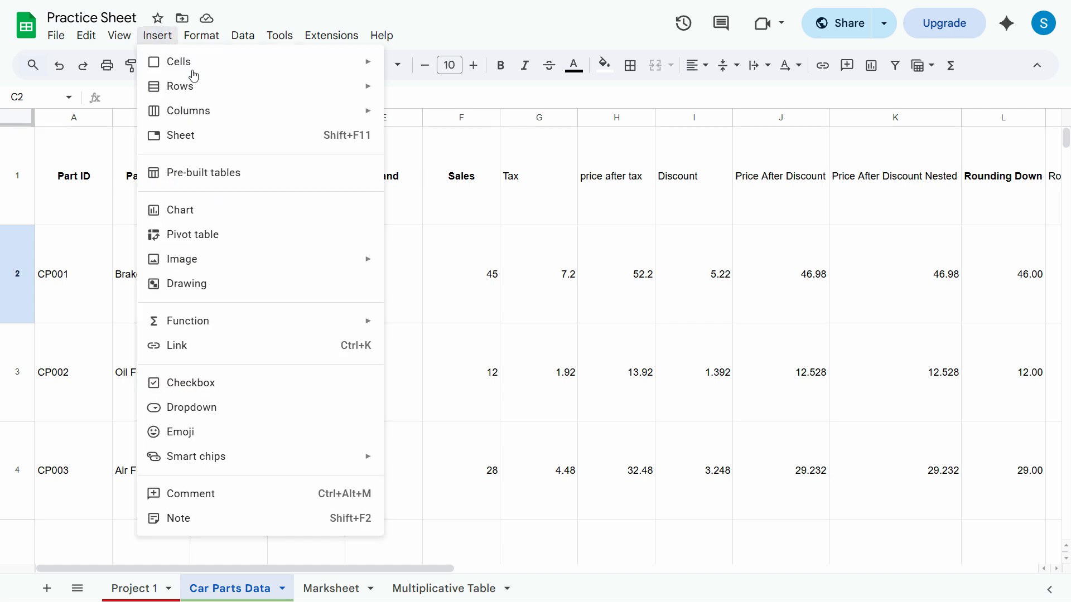
mouse_move(286, 268)
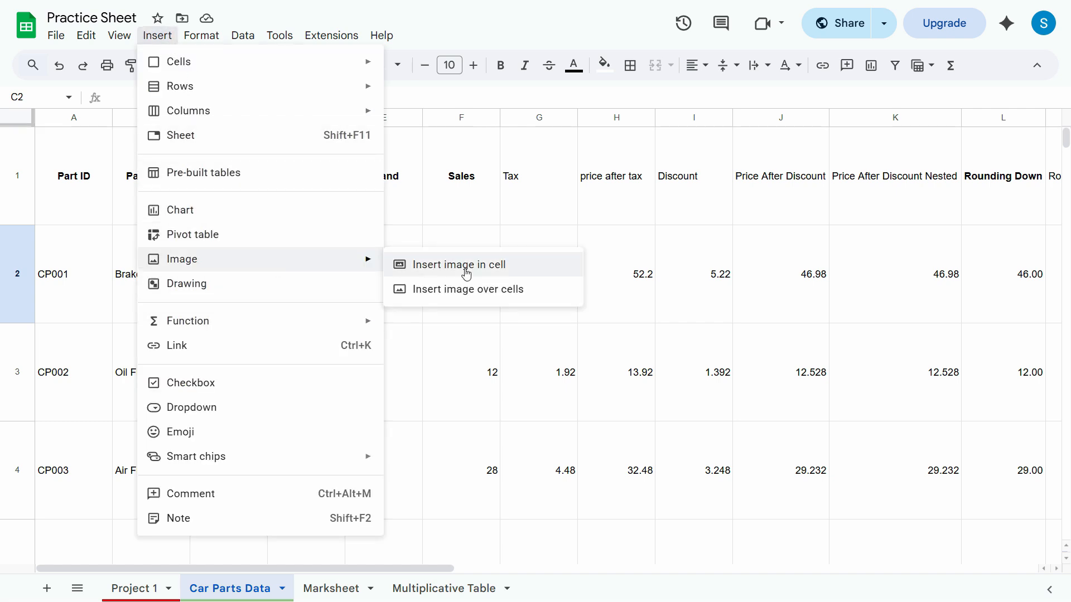
click(504, 270)
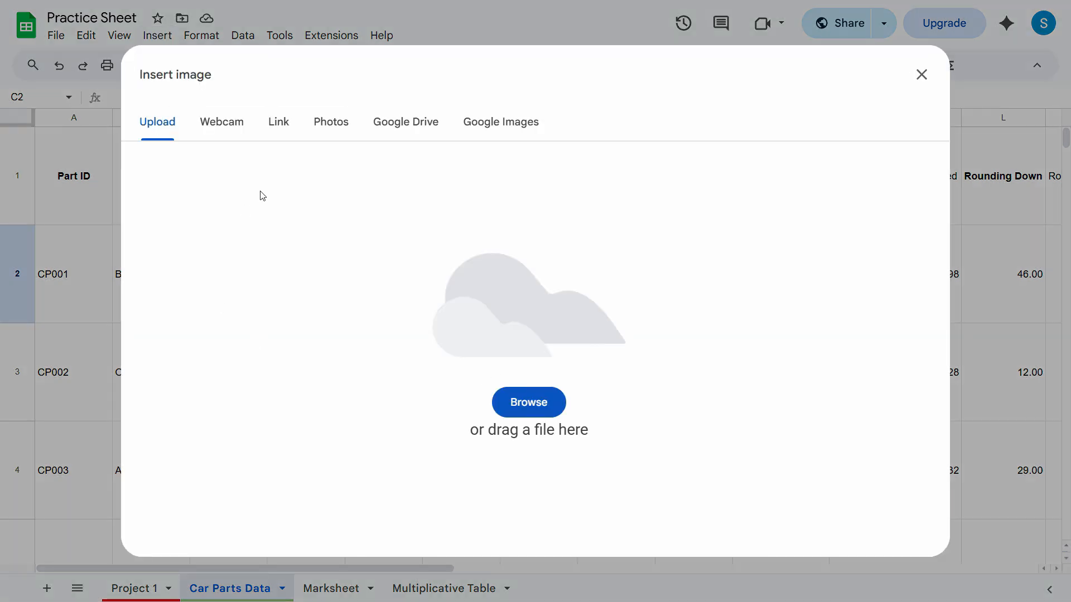
click(920, 75)
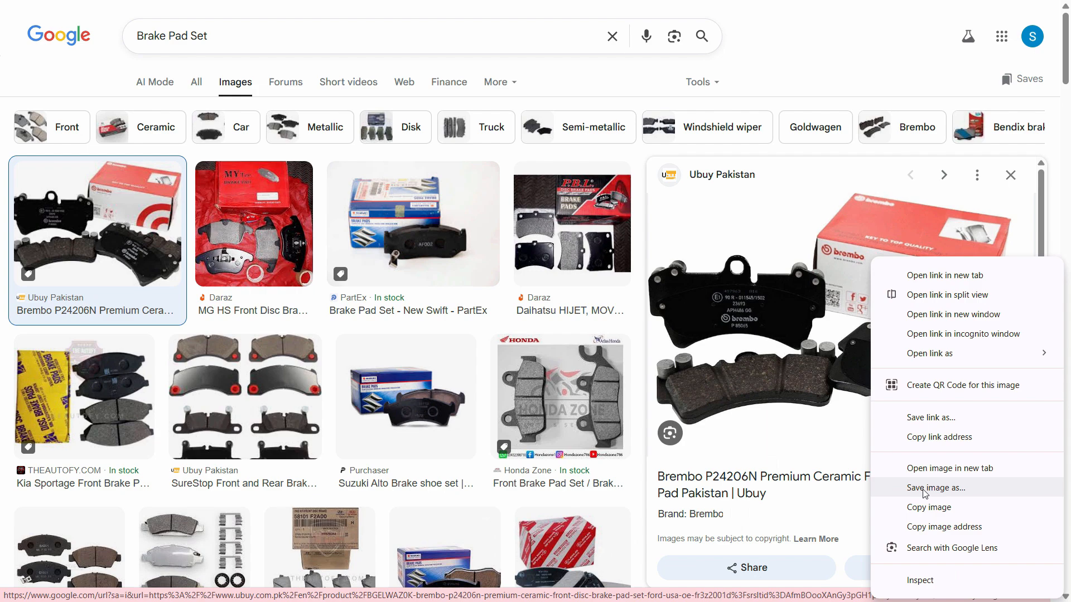
Save the Brembo brake pad image from Google Images to Downloads as "car brake".
click(924, 489)
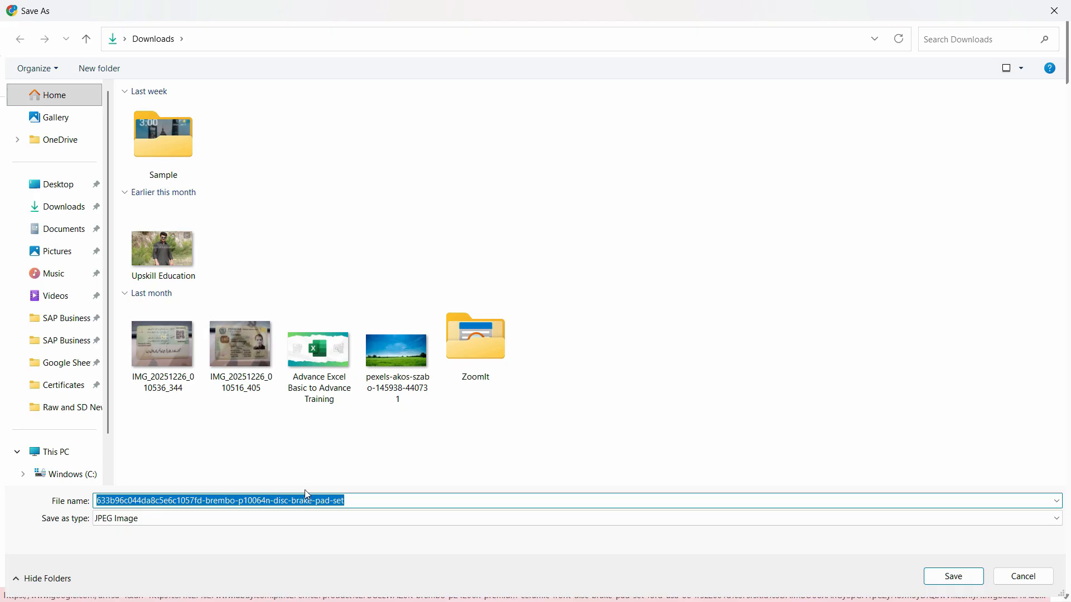
text(car brake)
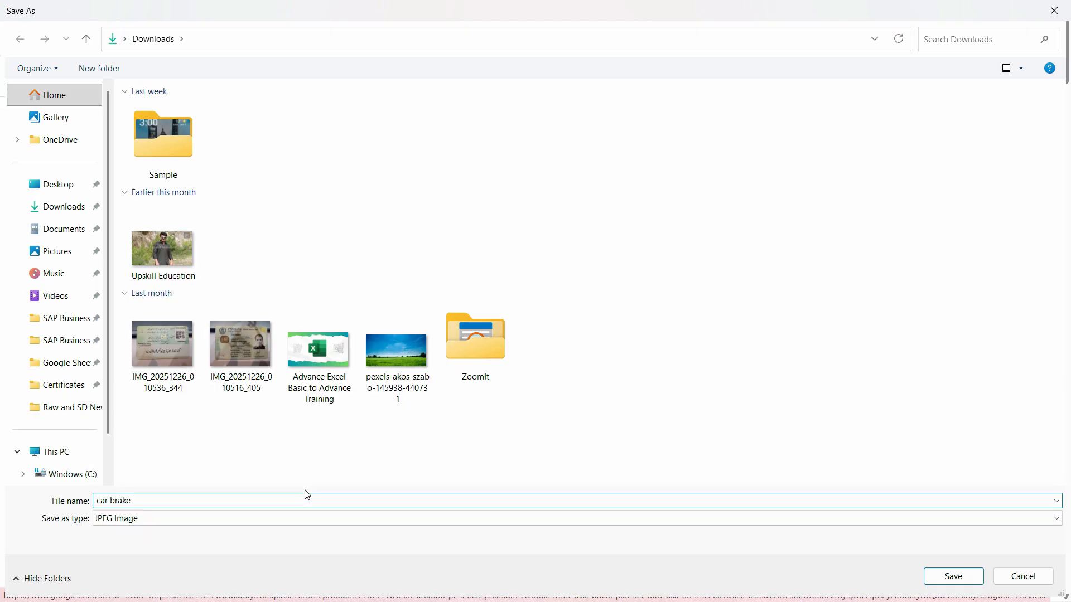
key(Return)
Return to the Practice Sheet and insert the downloaded car brake picture inside cell C2.
key(ctrl+Tab)
click(157, 35)
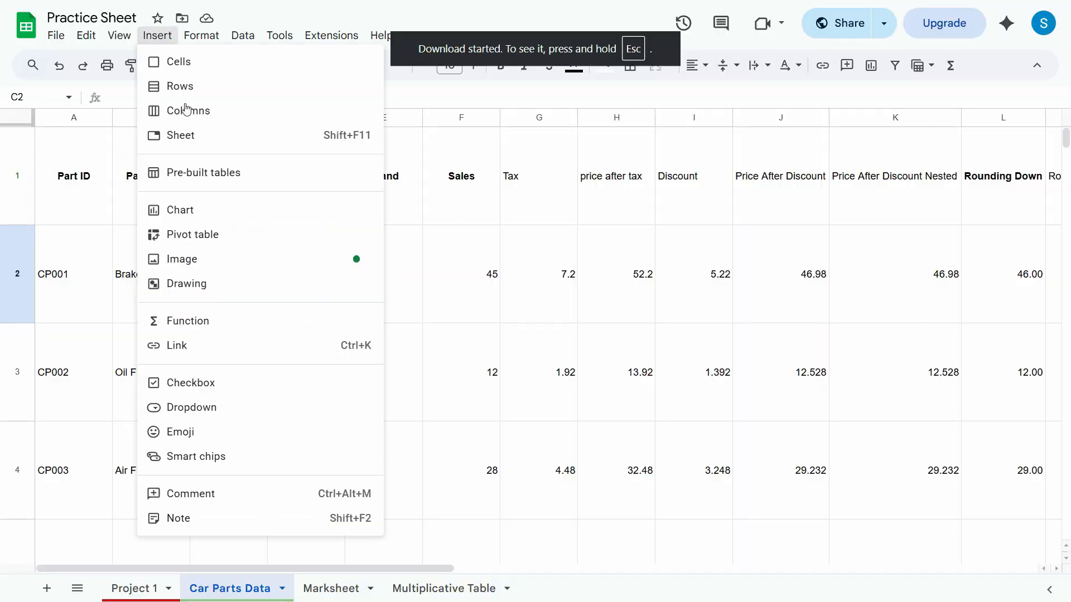
mouse_move(300, 270)
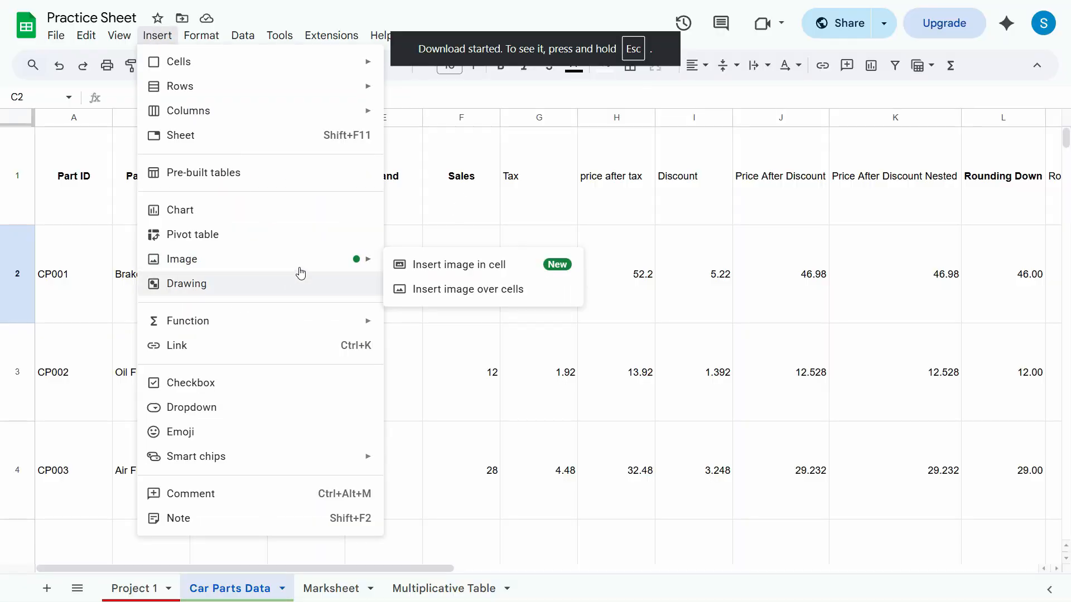
click(483, 273)
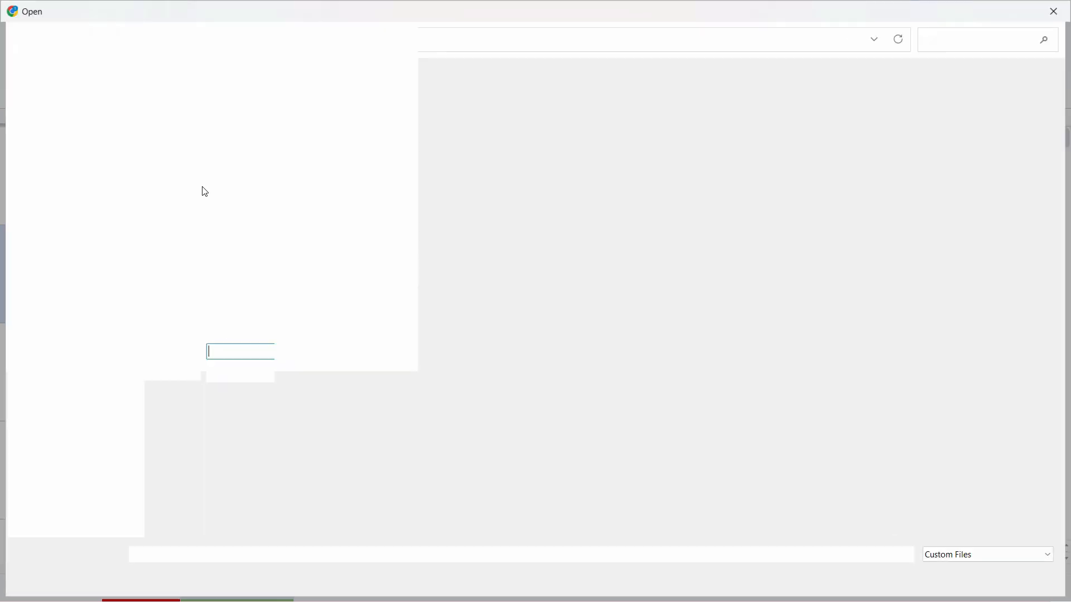
click(200, 149)
double_click(201, 149)
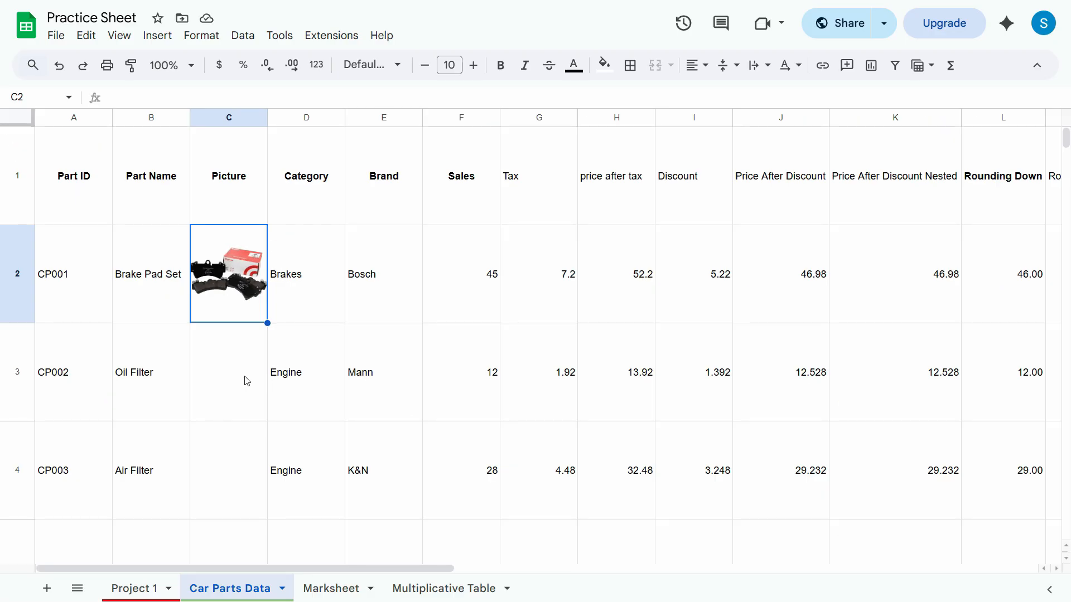
click(251, 385)
click(157, 392)
click(233, 378)
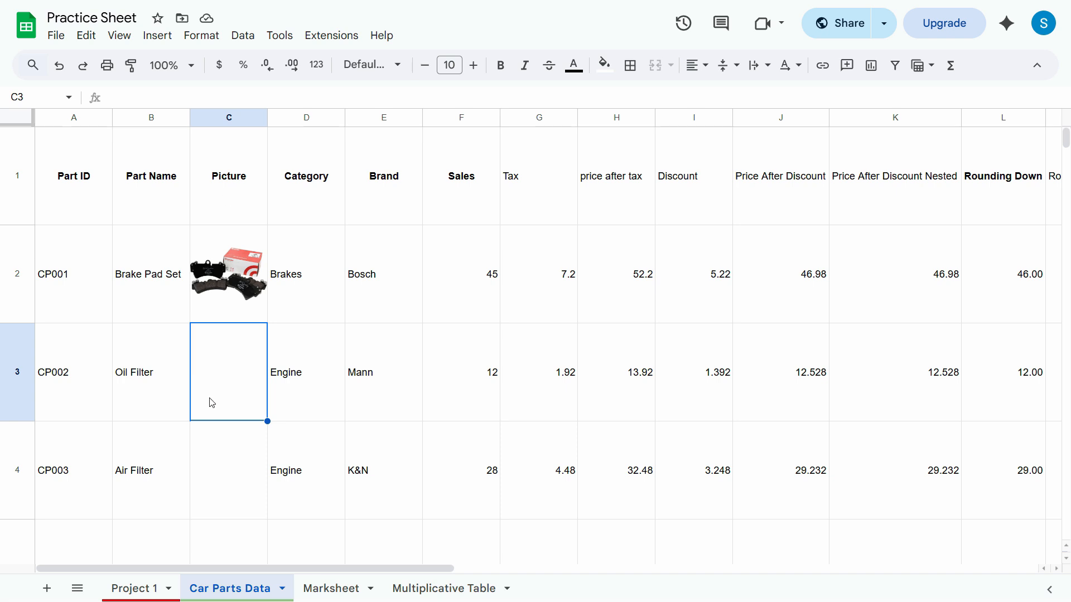
click(232, 313)
click(227, 342)
Close the Brembo preview in Google Images, copy Oil Filter from cell B3, and search images for it.
key(ctrl+Tab)
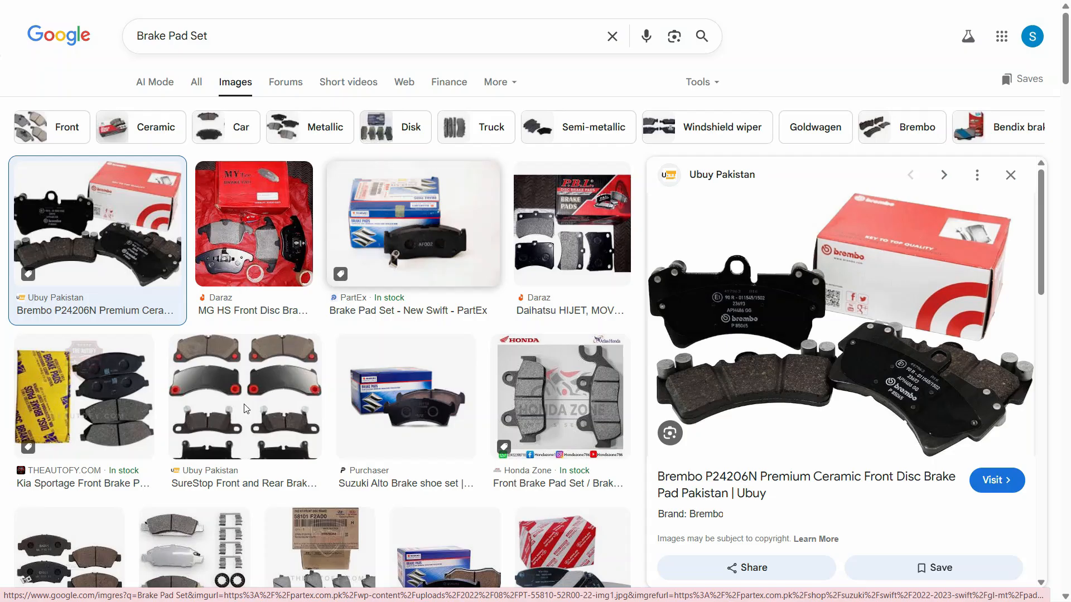
click(1005, 175)
key(ctrl+Tab)
click(163, 379)
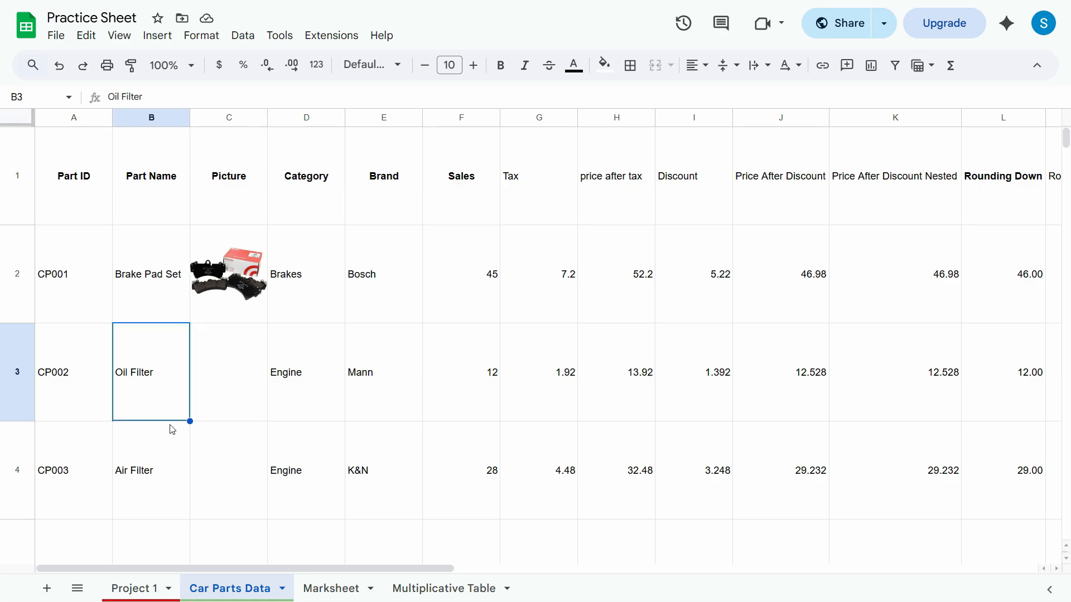
key(ctrl+Tab)
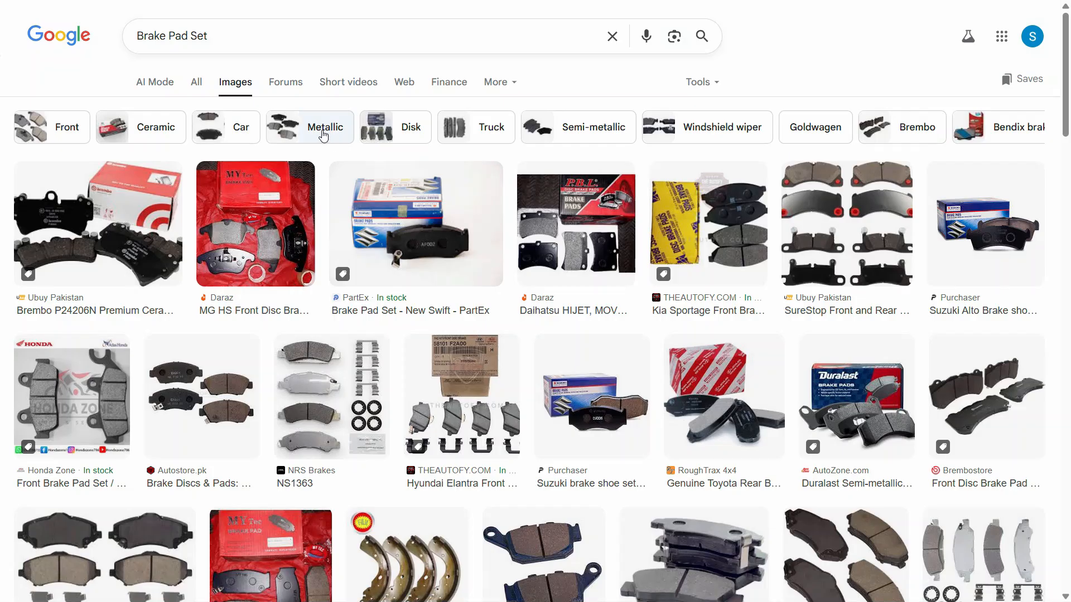
triple_click(269, 35)
text(Oil Filter)
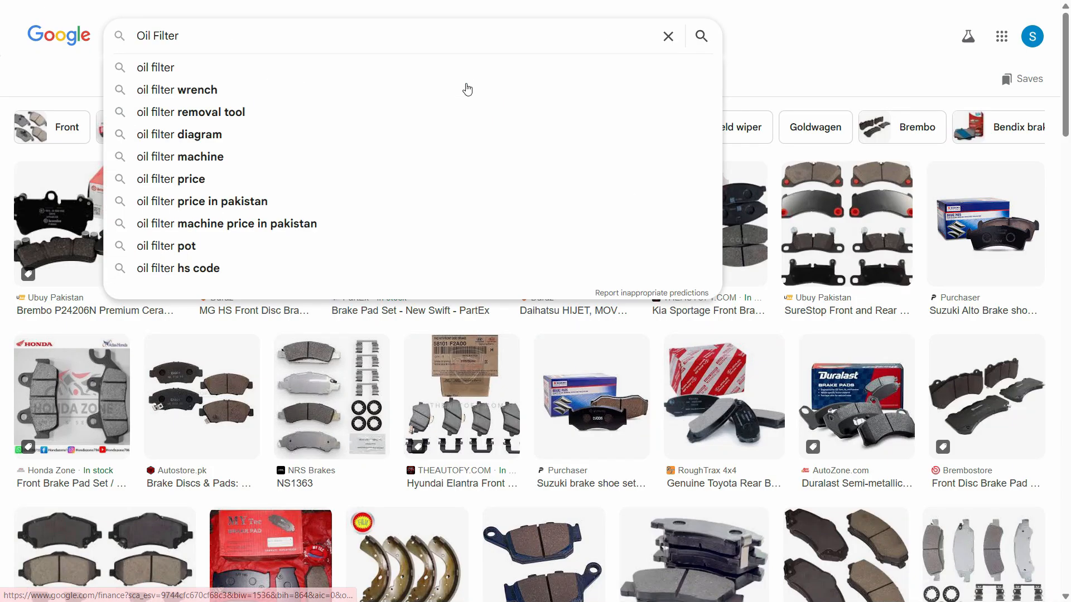
key(Return)
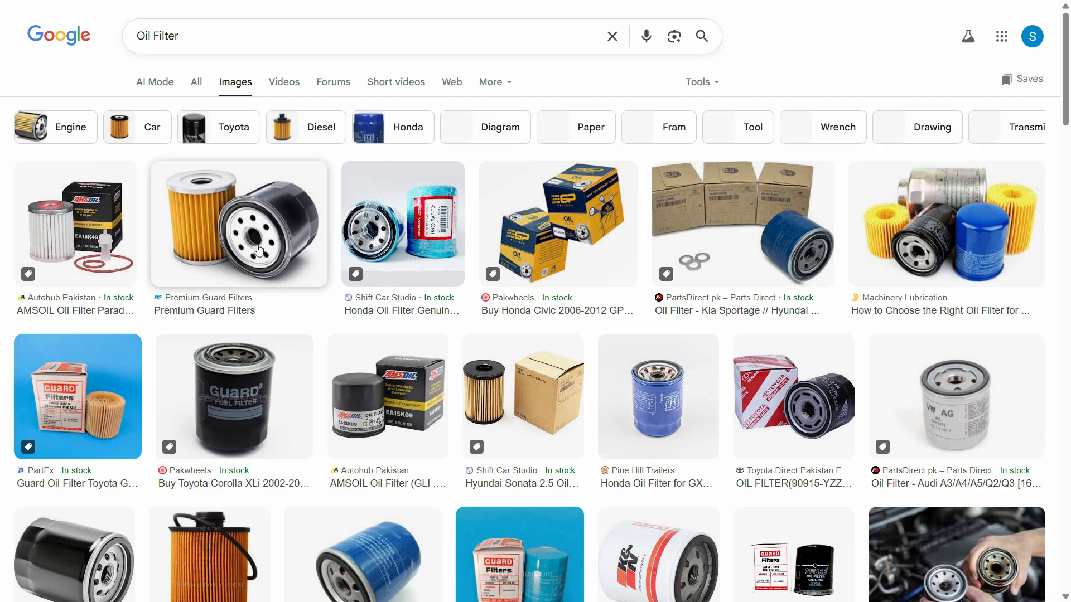
Open the Premium Guard Filters image in the Oil Filter results, copy it, and return to the Practice Sheet.
click(259, 244)
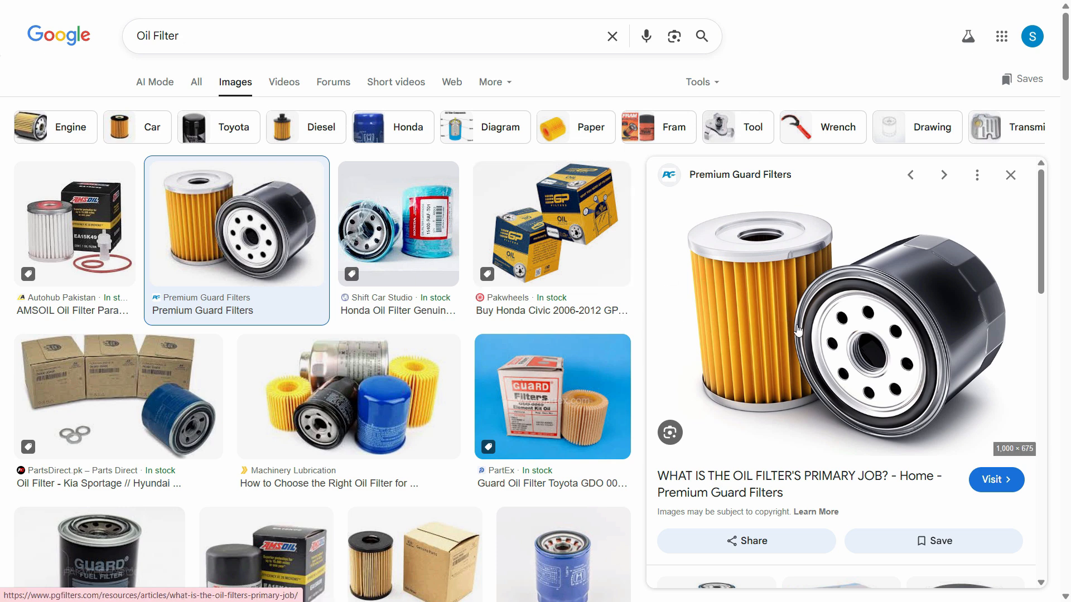
right_click(778, 312)
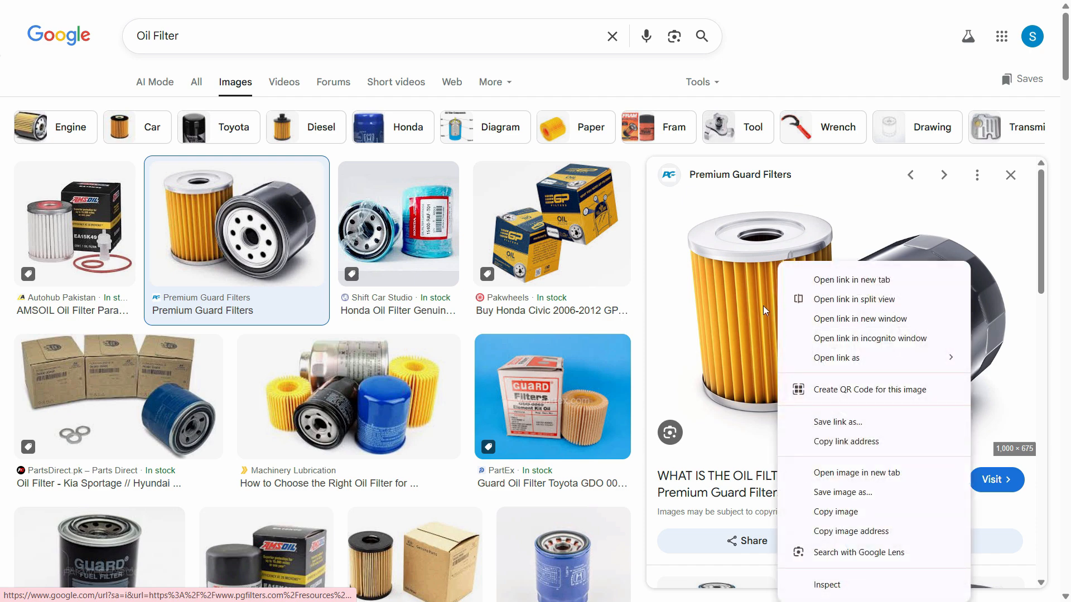
click(836, 512)
key(ctrl+Tab)
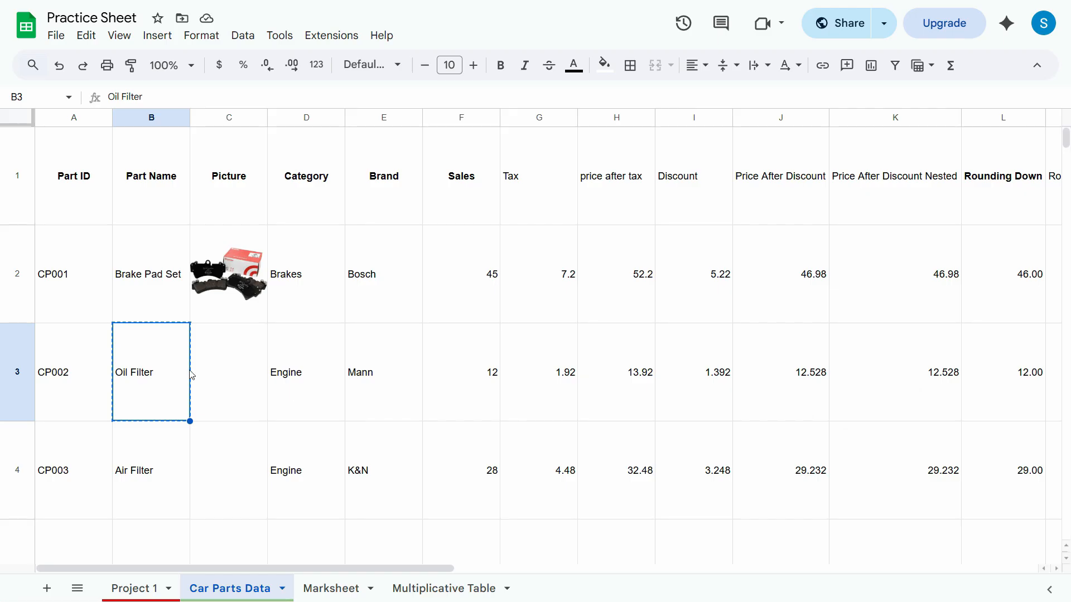
Paste the copied oil filter image at cell C3 and place it inside the selected cell.
click(246, 376)
key(ctrl+v)
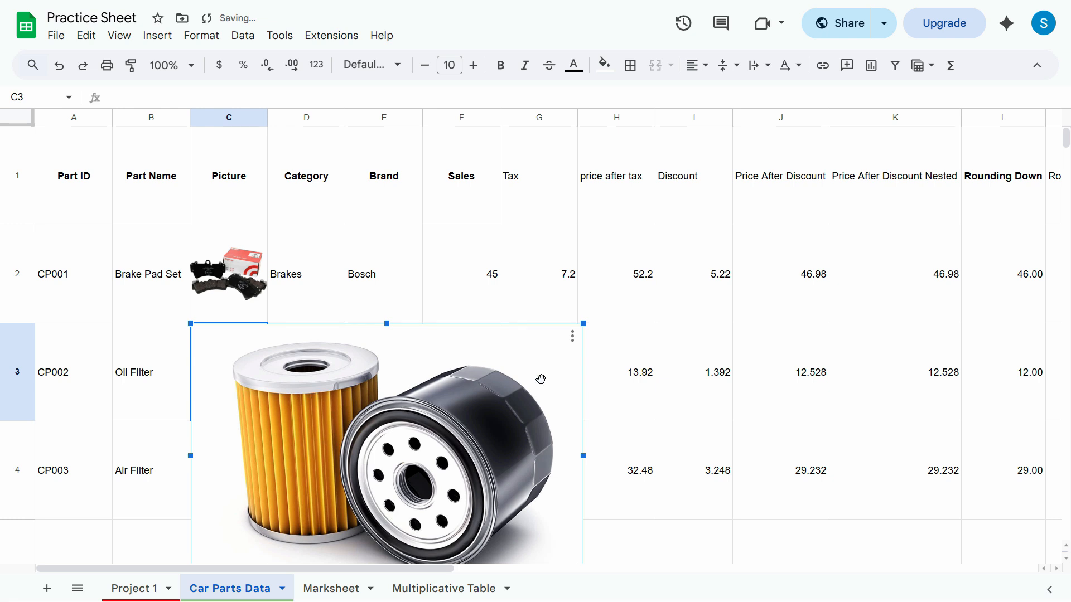
click(573, 337)
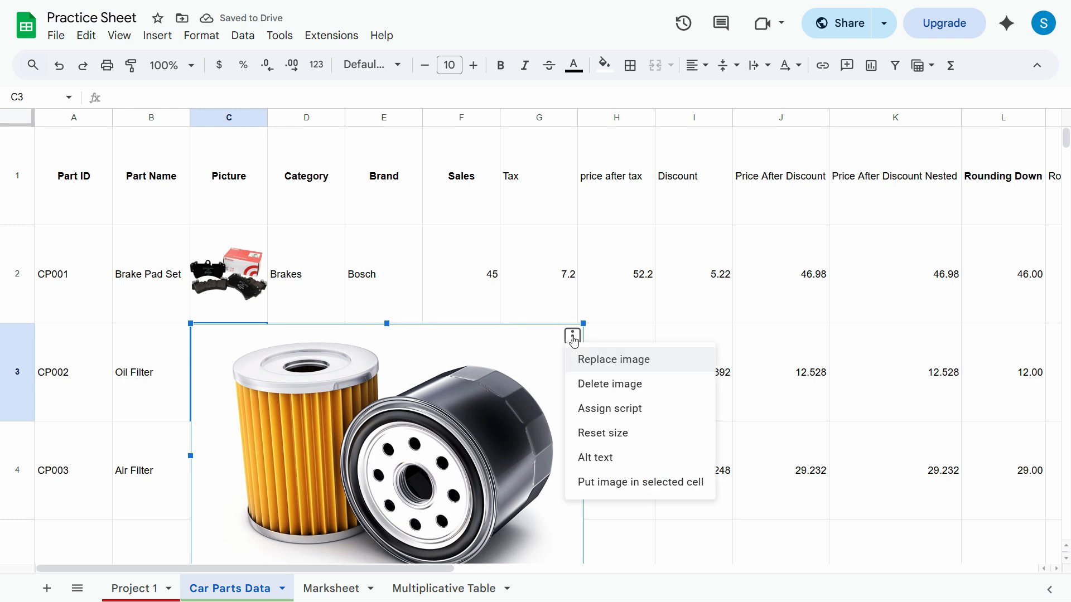
click(619, 489)
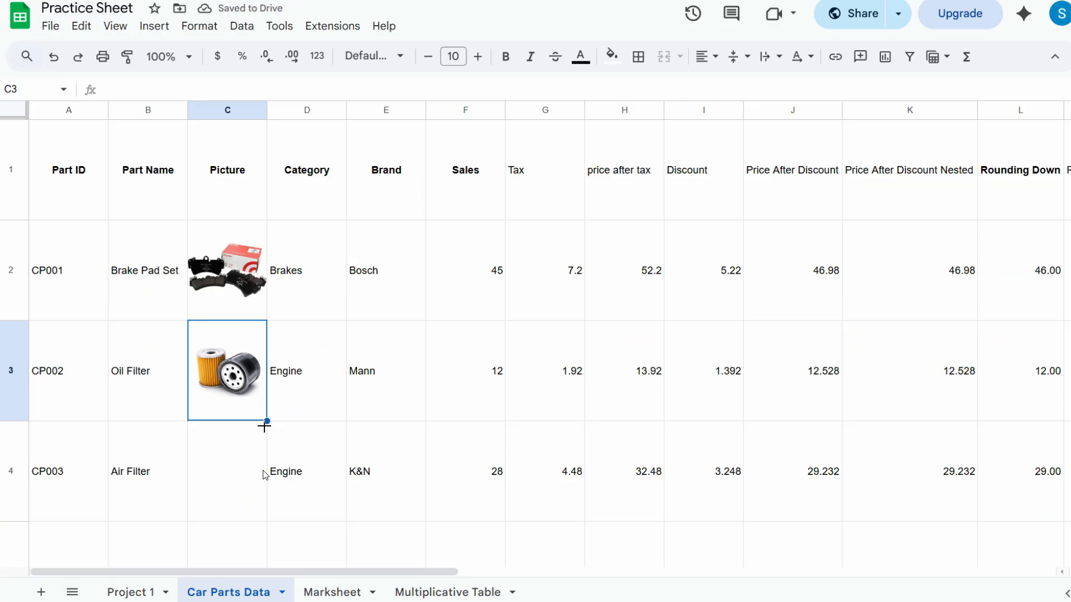
click(258, 488)
scroll(285, 487, down, 3)
scroll(279, 476, up, 3)
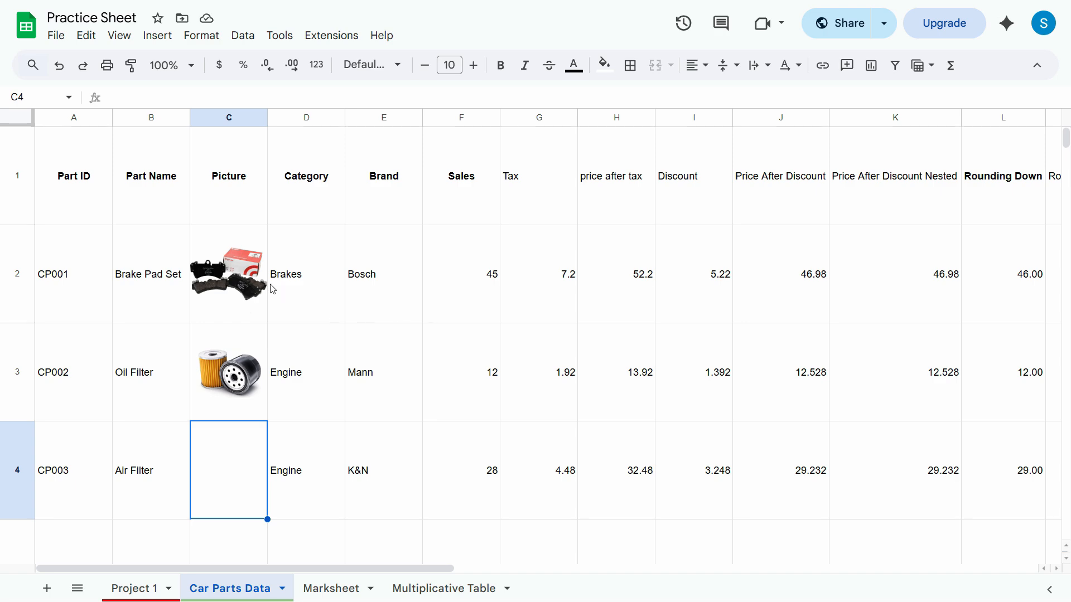
scroll(228, 402, down, 3)
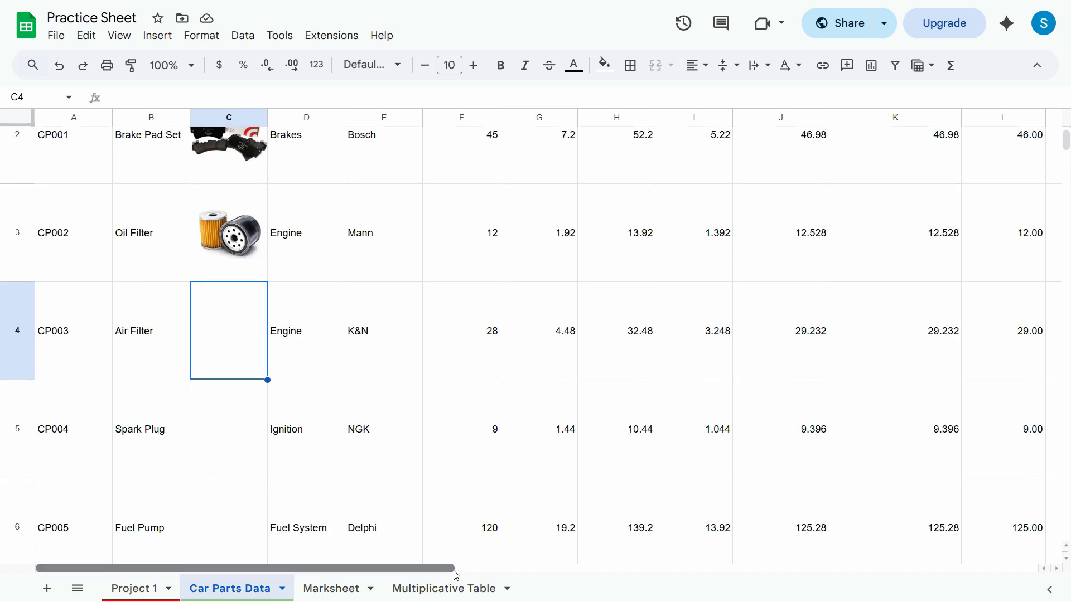
drag(446, 575, 910, 571)
click(408, 222)
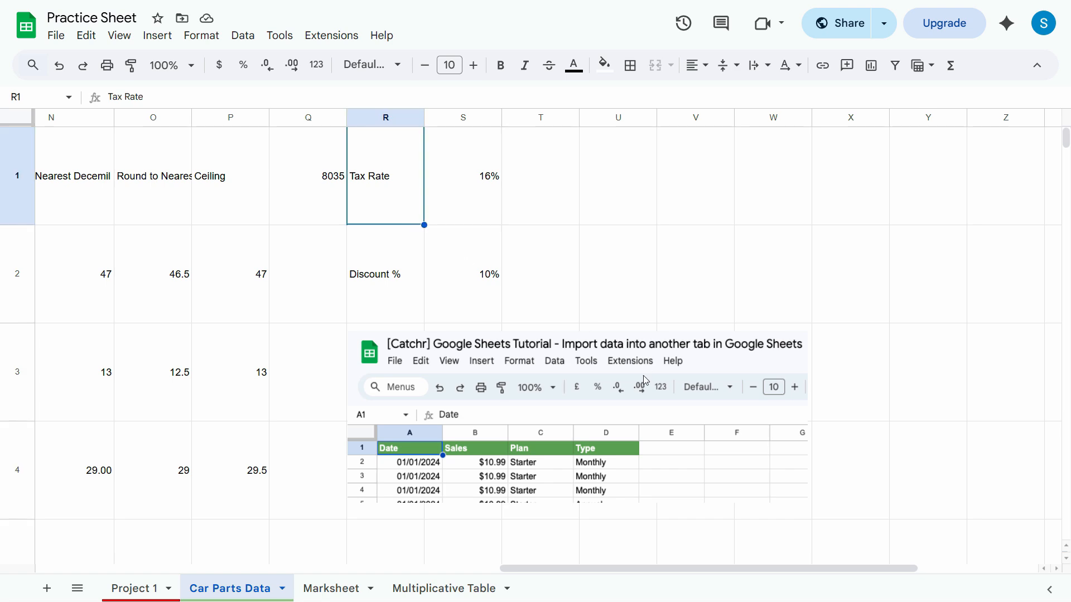
Switch to the Marksheet sheet and select the Fail label in cell M14.
click(343, 590)
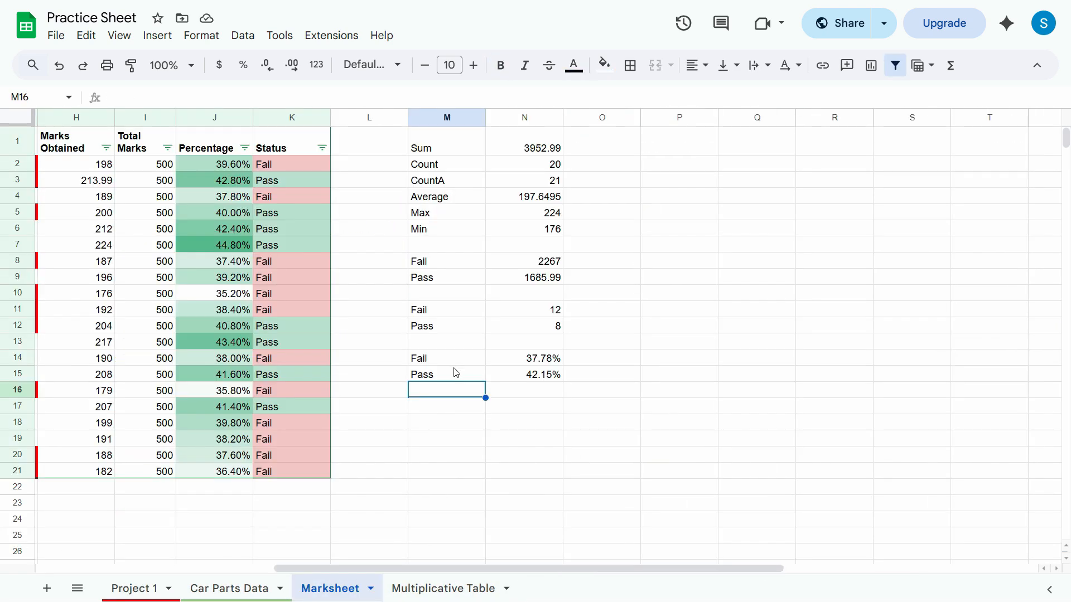
click(446, 374)
click(446, 362)
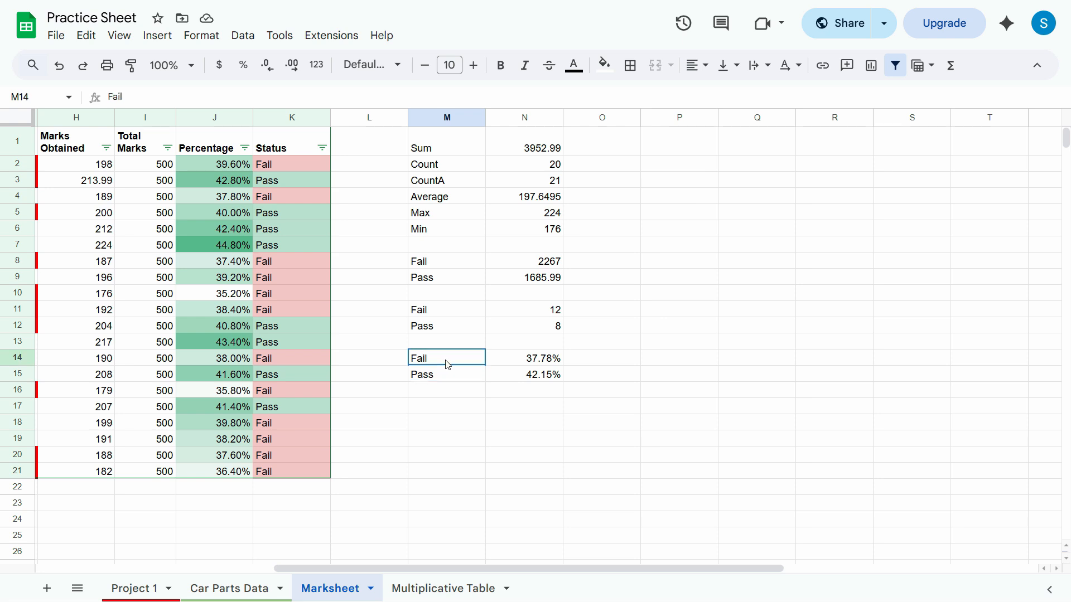
click(446, 377)
click(446, 363)
click(445, 370)
click(445, 361)
Insert a blank cell at M14 with existing cells shifted right, and undo the insertion.
right_click(457, 362)
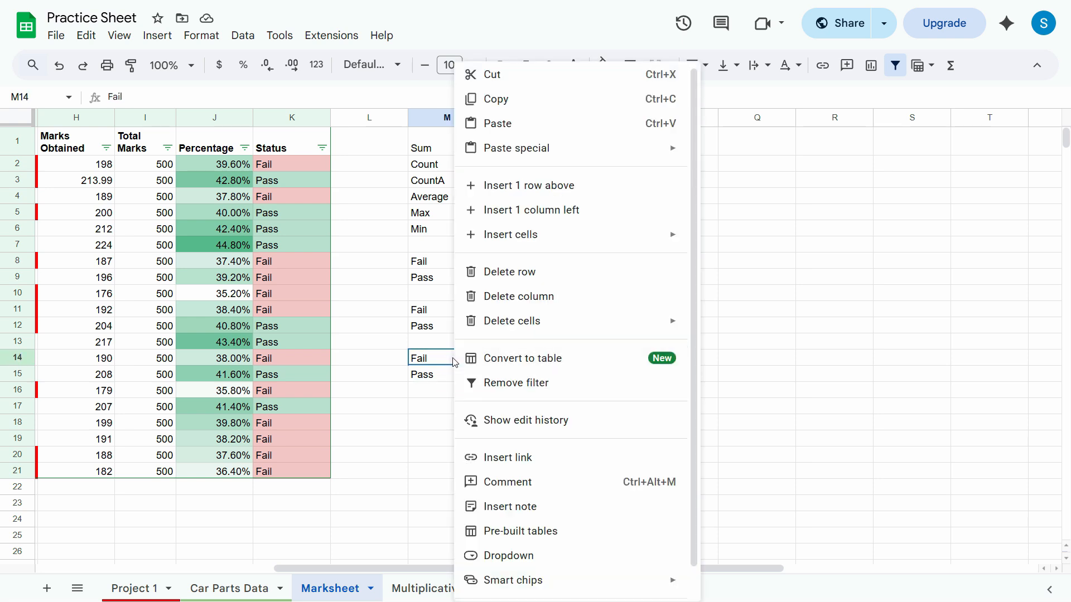
mouse_move(527, 233)
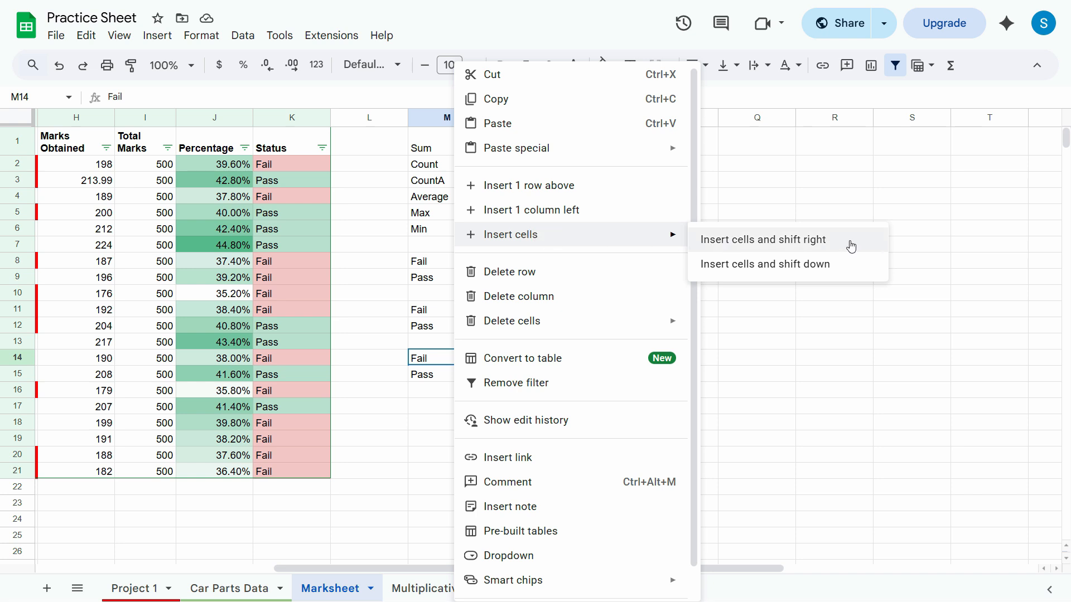
click(818, 247)
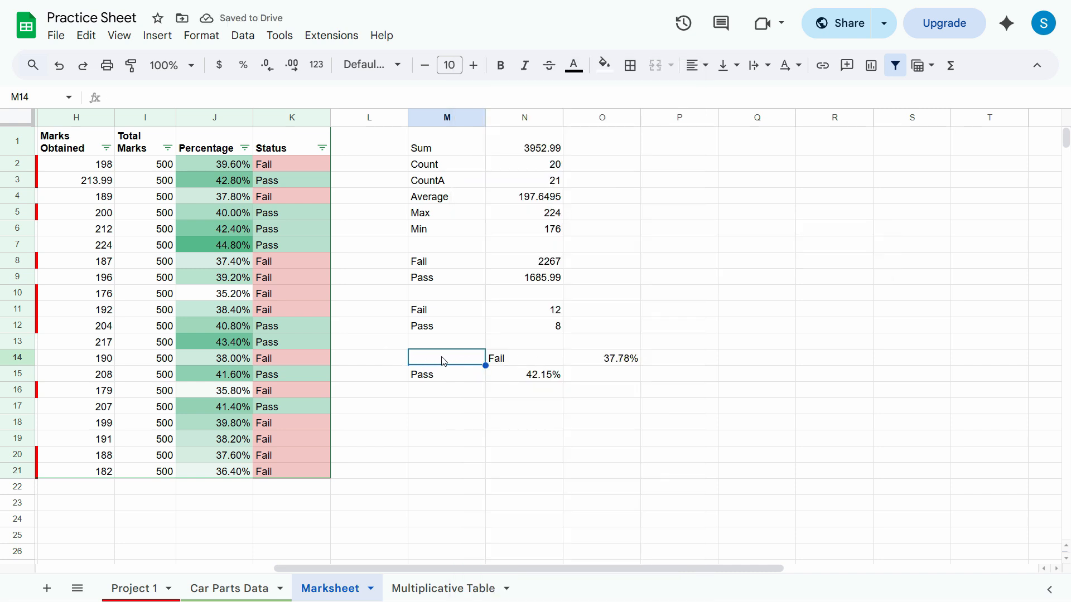
key(ctrl+z)
Insert blank cells at M14:M15 with existing cells shifted right, and undo the insertion.
drag(442, 360, 442, 373)
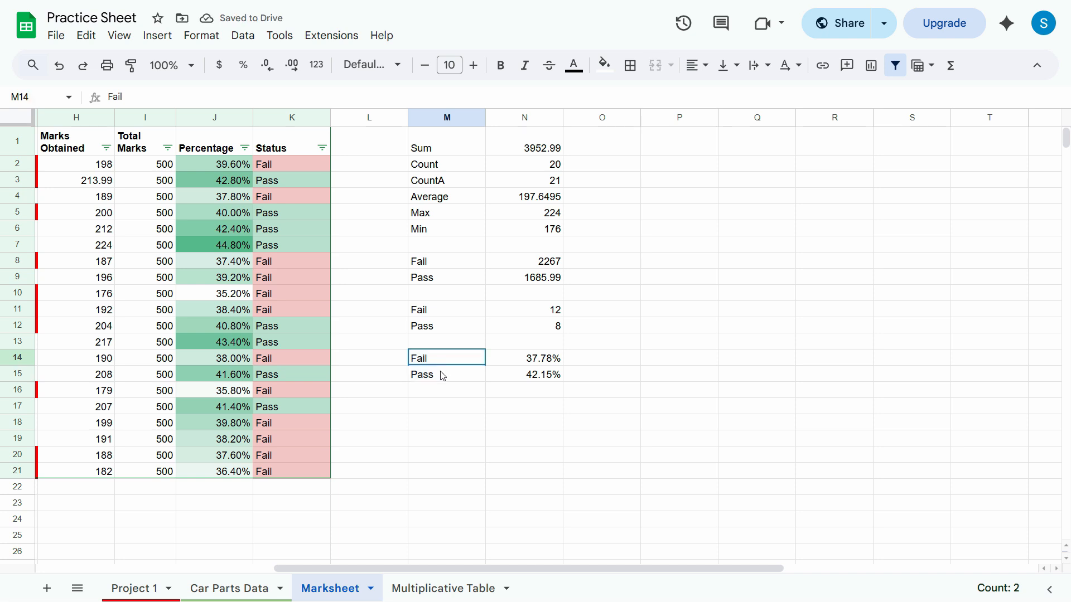
right_click(442, 360)
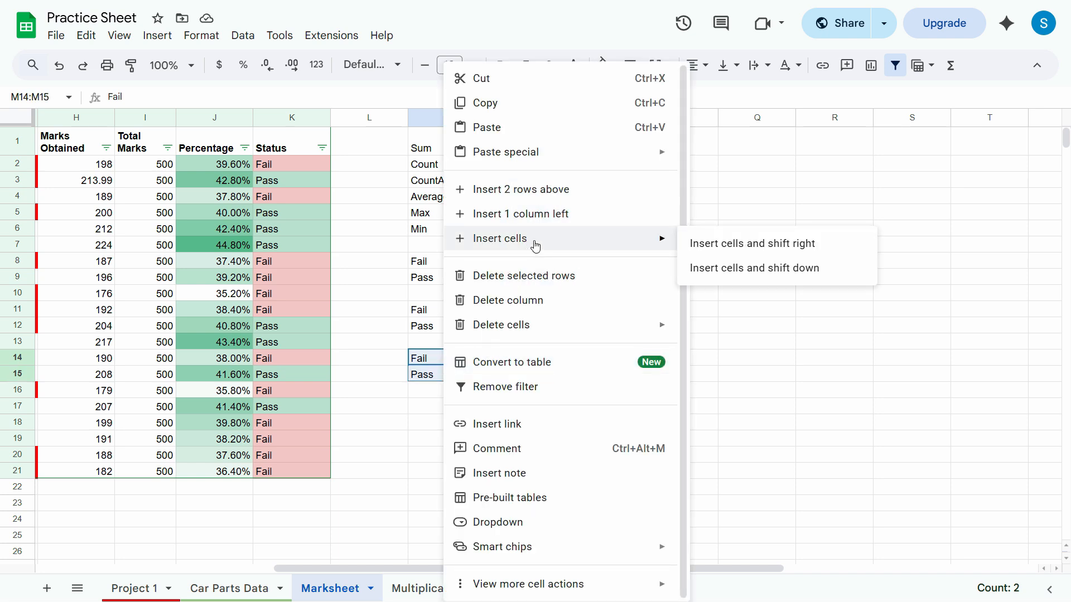
click(731, 246)
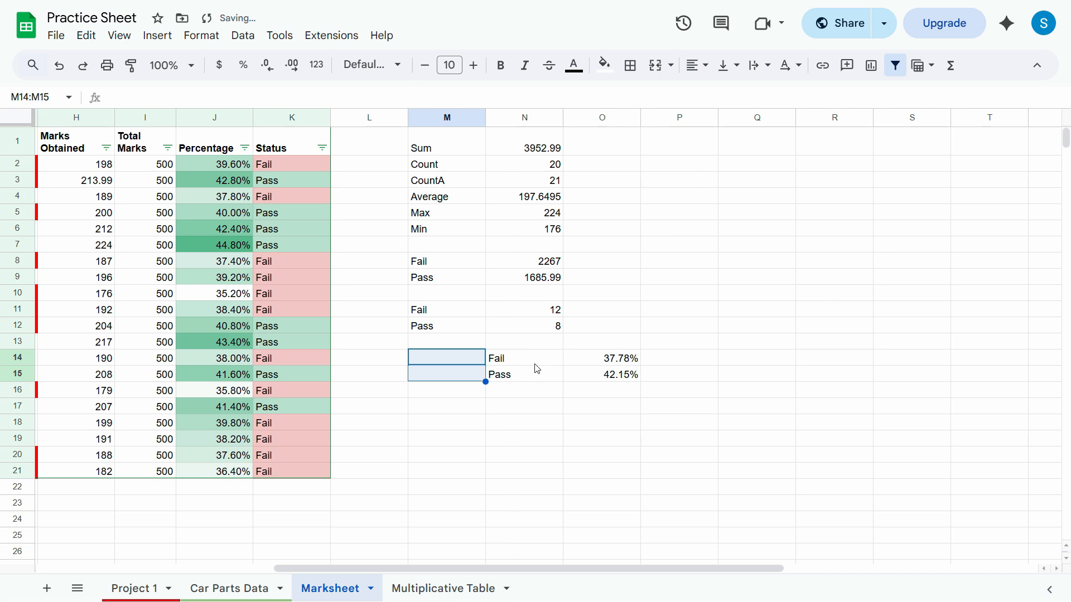
key(ctrl+z)
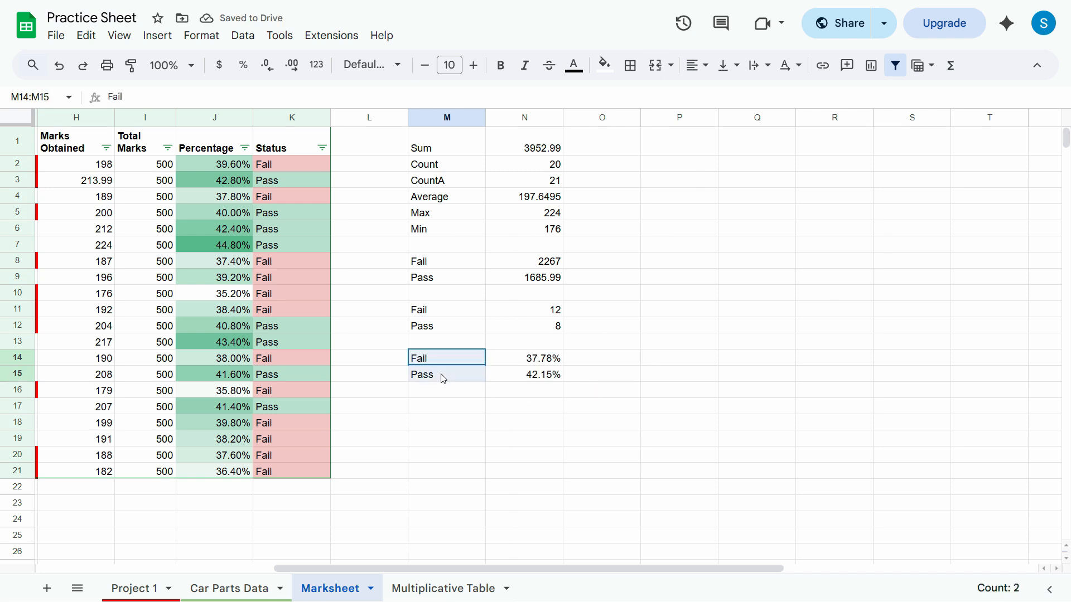
Insert blank cells at M14:M15 with existing cells shifted down, and restore the Fail and Pass labels to M14:M15.
drag(443, 365, 442, 378)
right_click(449, 359)
mouse_move(576, 236)
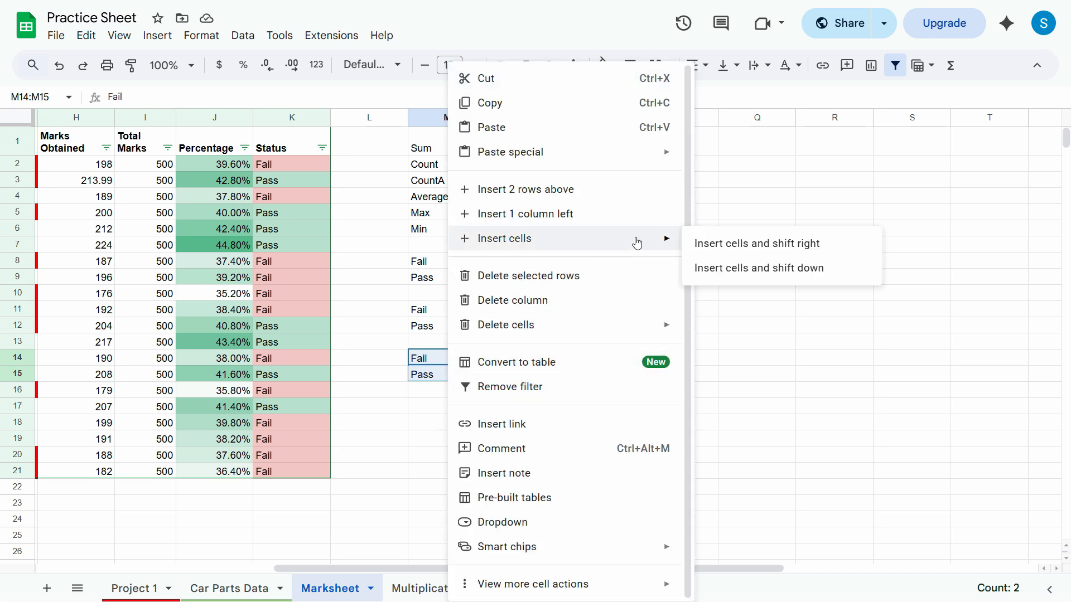
click(736, 268)
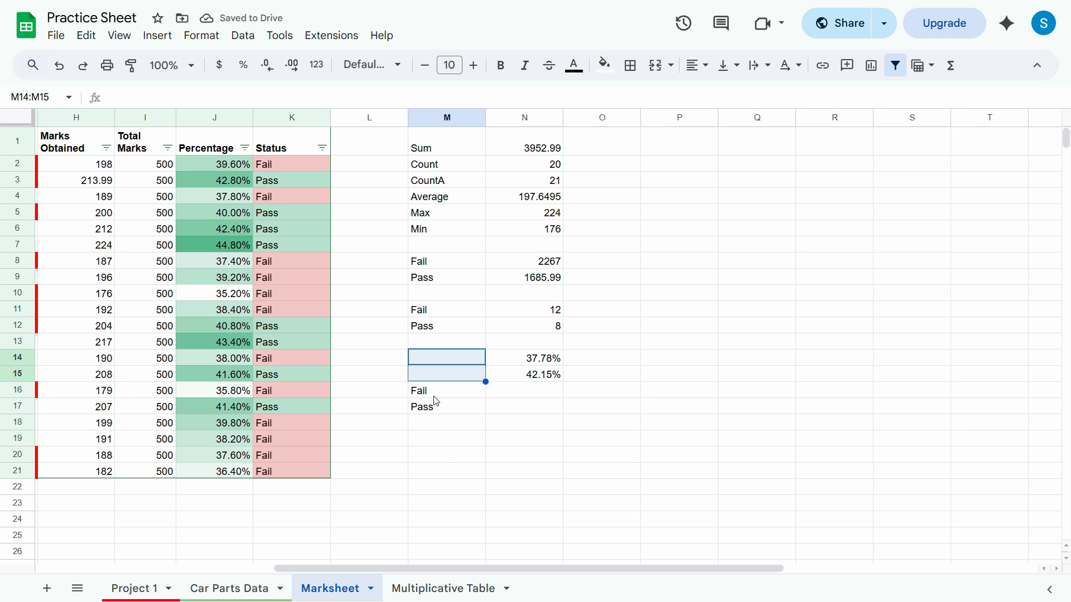
drag(437, 393, 438, 411)
click(441, 358)
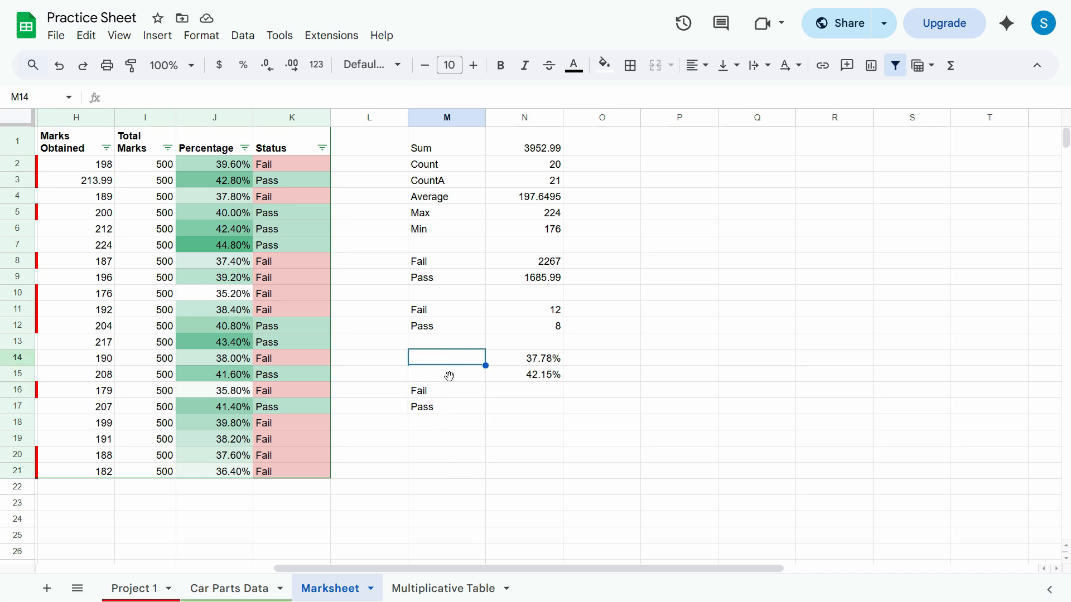
key(ctrl+v)
click(438, 361)
shift+click(440, 376)
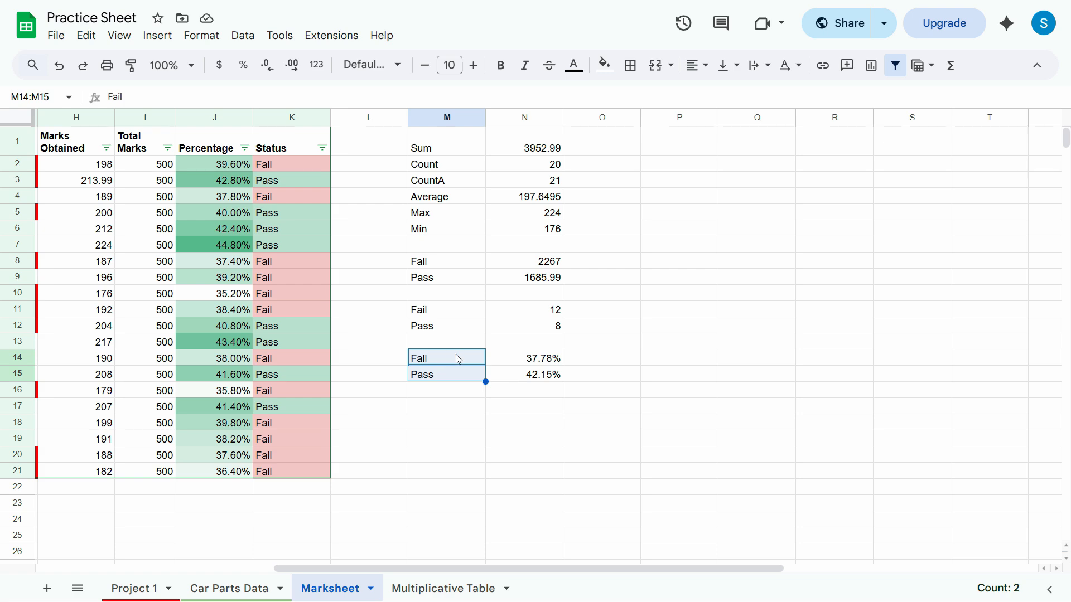
Insert one column right of the English column and undo it, and do the same with one column on its left.
drag(630, 568, 265, 537)
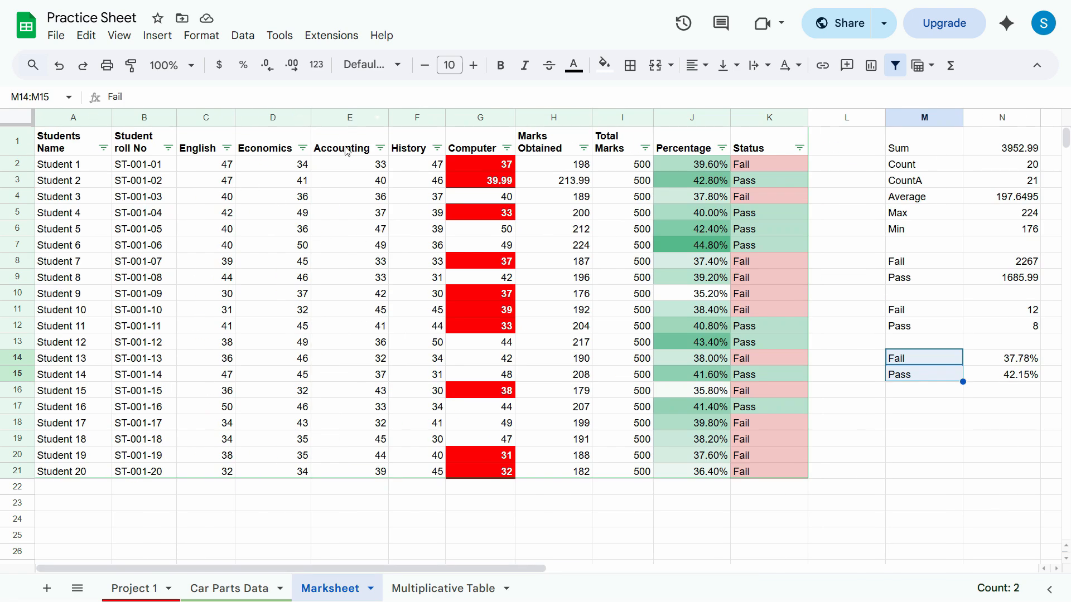
click(206, 117)
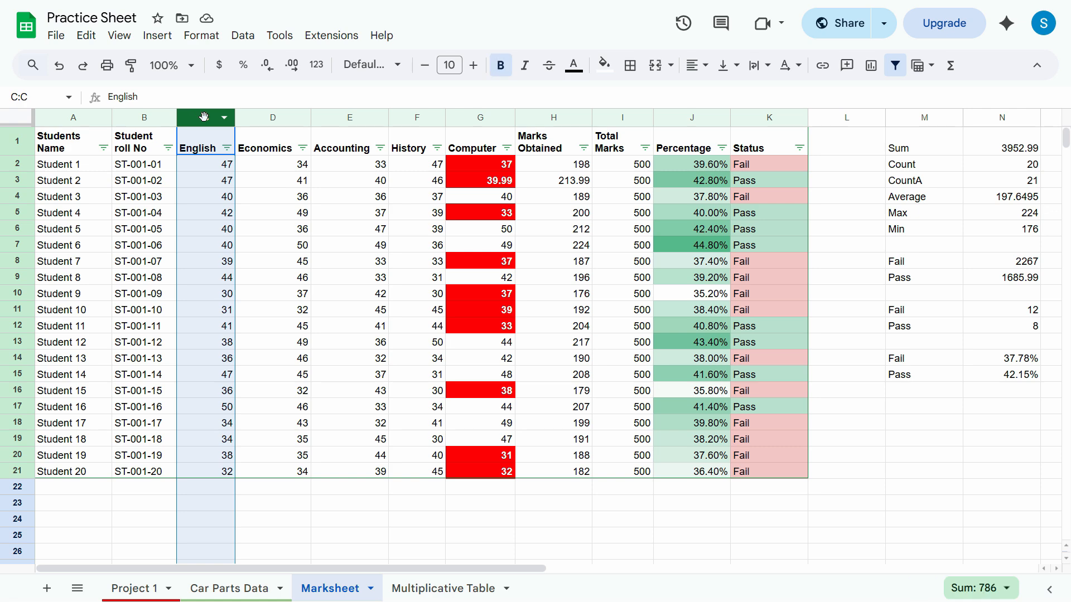
right_click(212, 117)
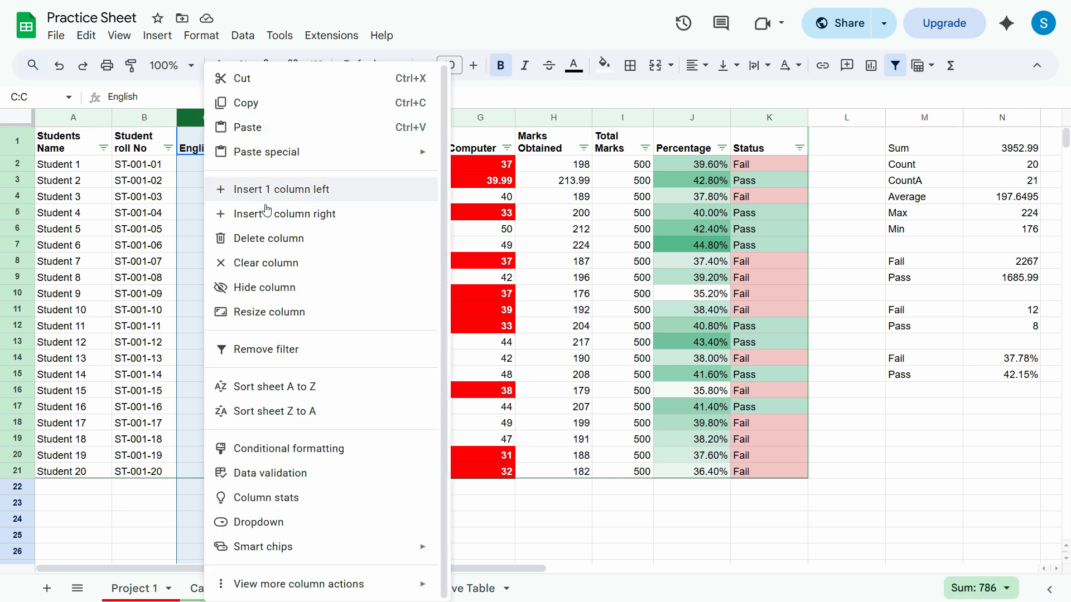
click(266, 221)
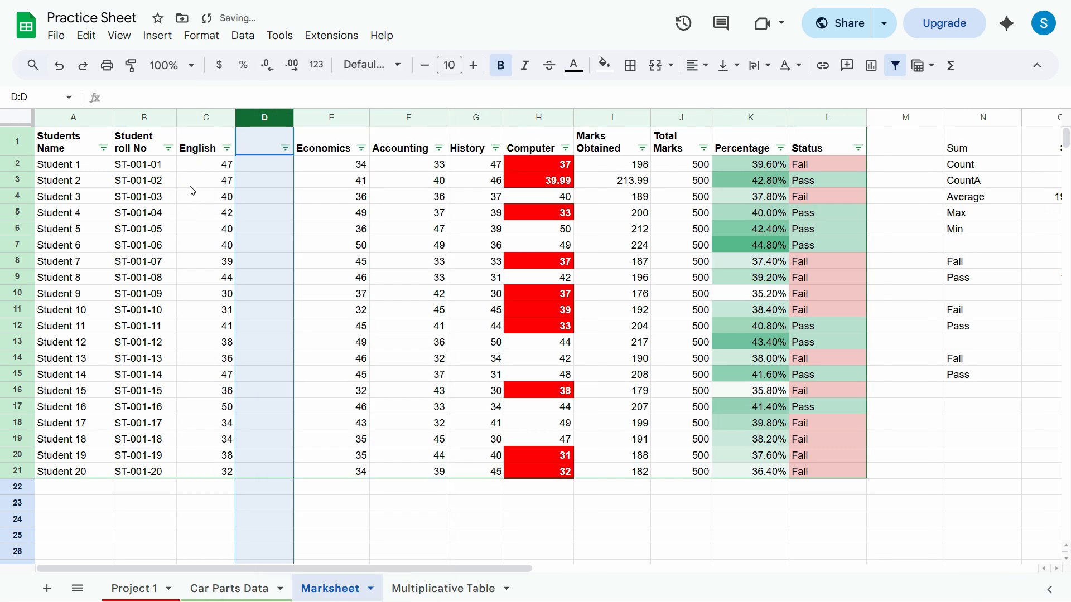
key(ctrl+z)
key(ctrl+alt+equal)
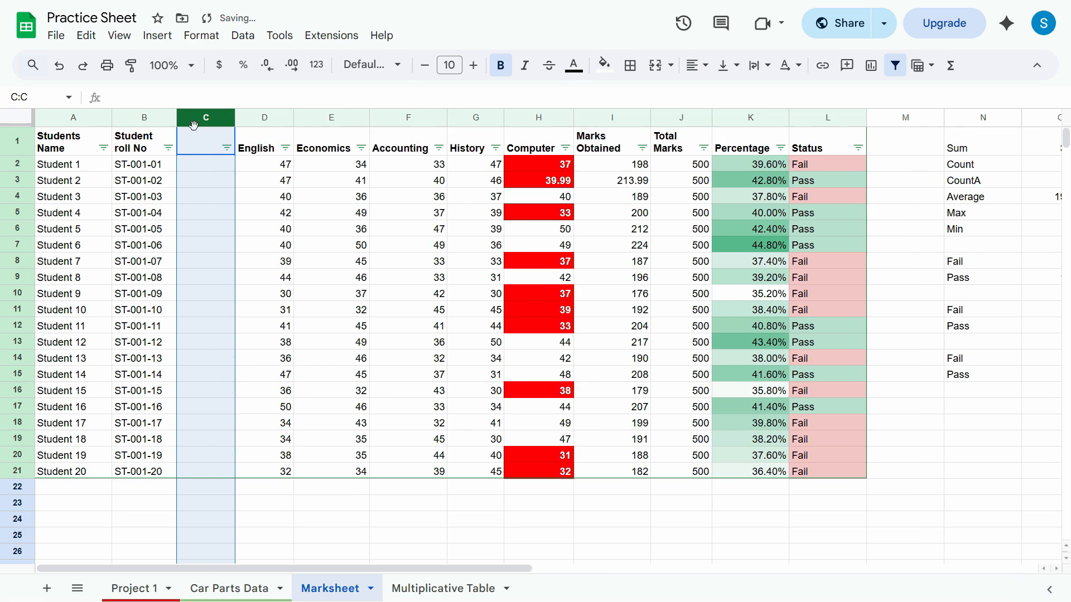
key(ctrl+z)
Repeat the trial insertion of a column on each side of English, right side first, undoing each one.
right_click(229, 137)
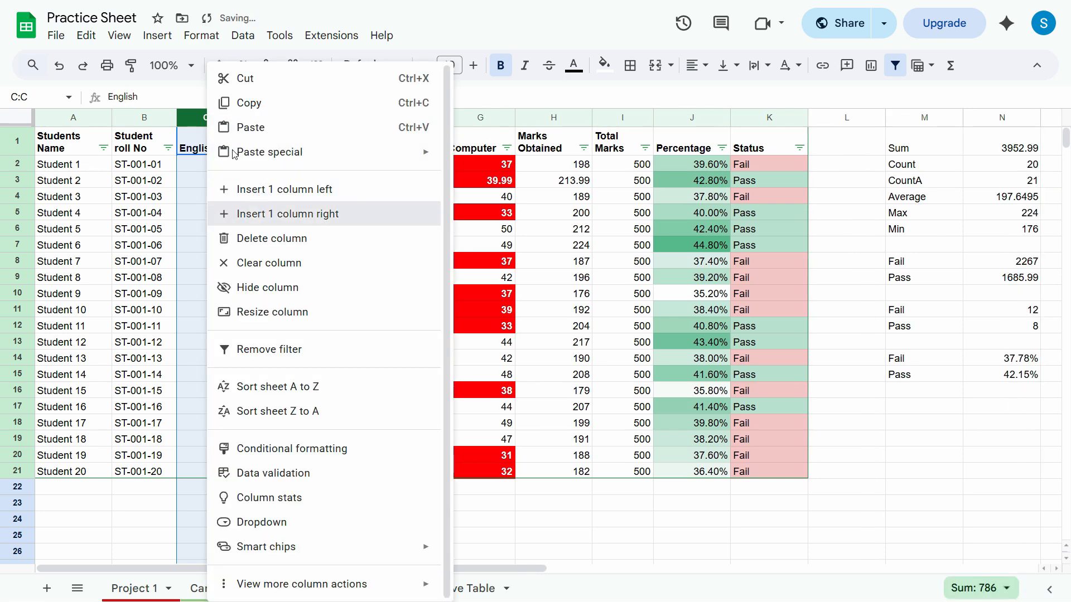
click(260, 214)
key(ctrl+z)
right_click(212, 123)
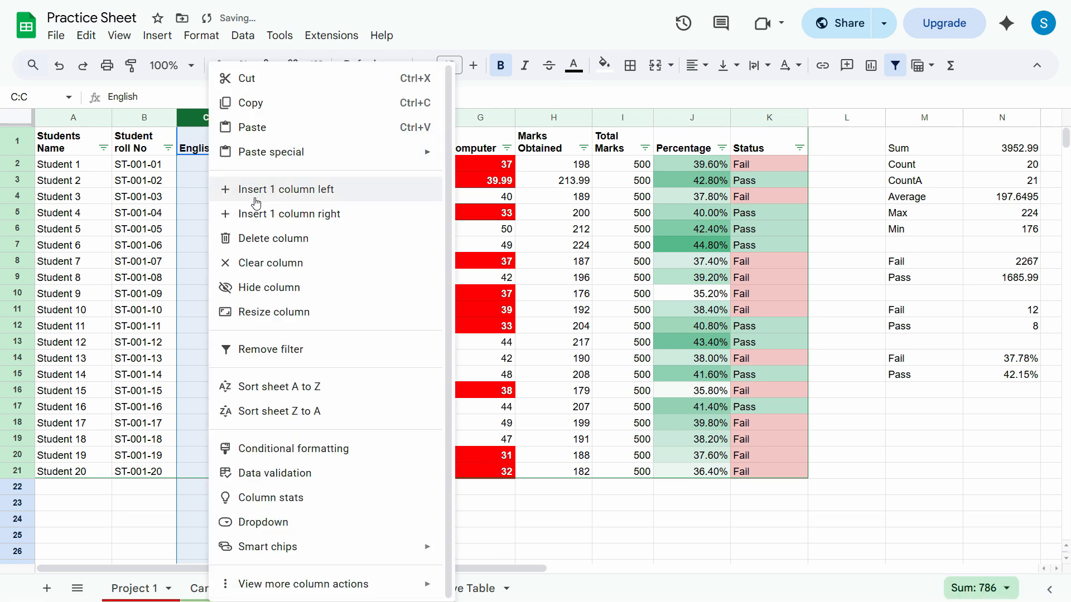
click(223, 187)
key(ctrl+z)
Insert one row above row 4 and undo it, and do the same with one row below it.
click(17, 196)
right_click(23, 196)
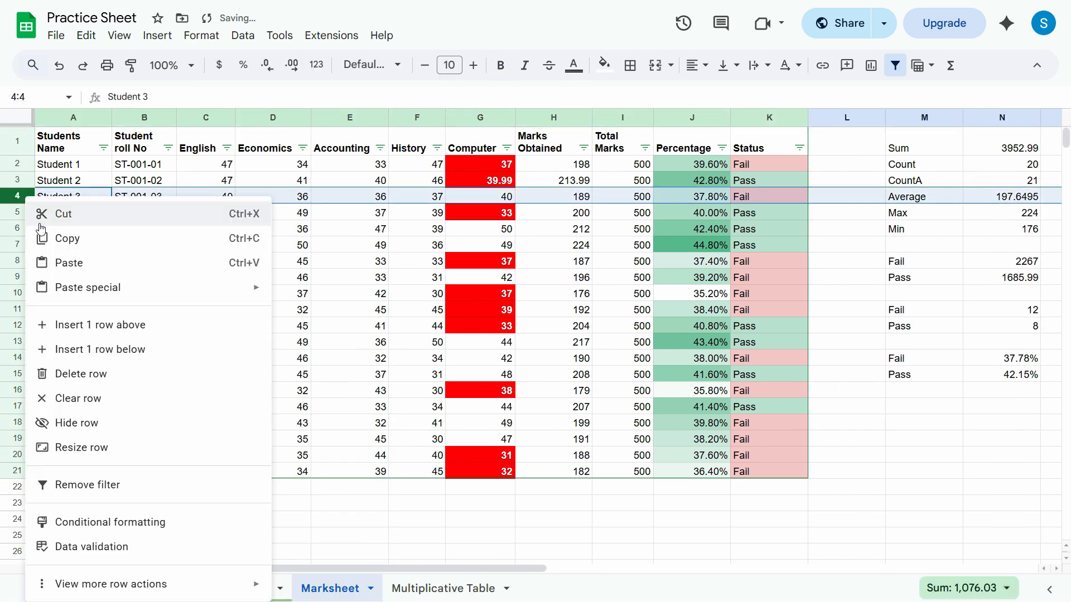
click(108, 326)
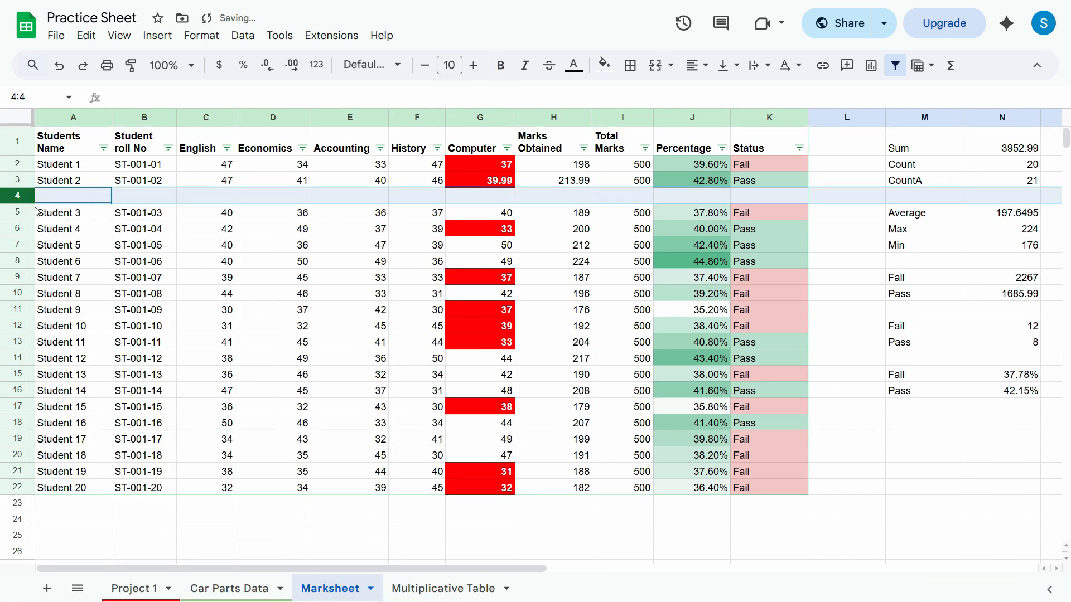
key(ctrl+z)
right_click(18, 196)
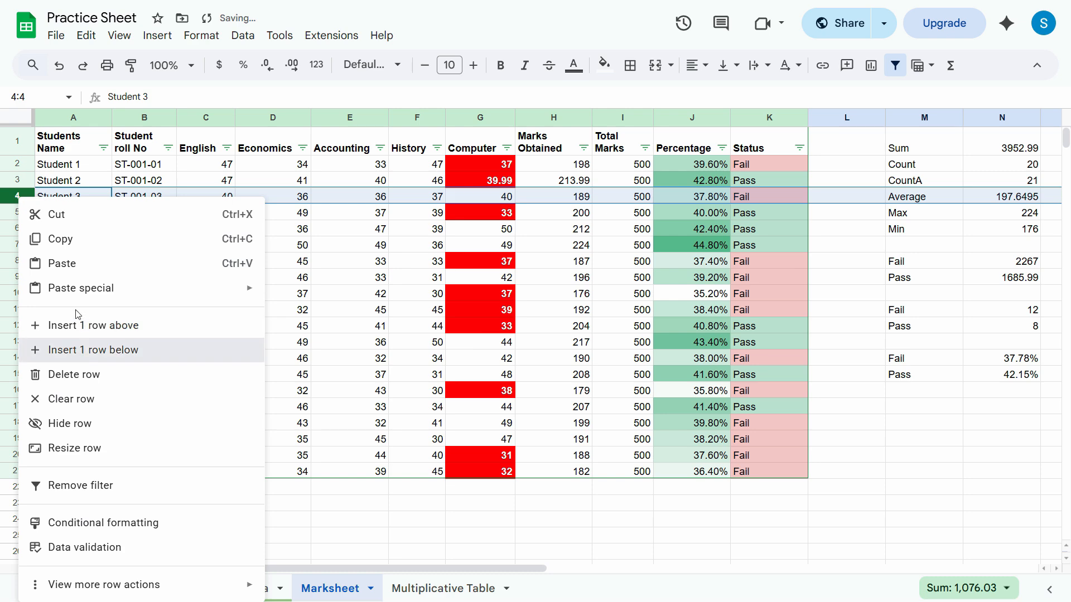
click(82, 351)
key(ctrl+z)
click(12, 197)
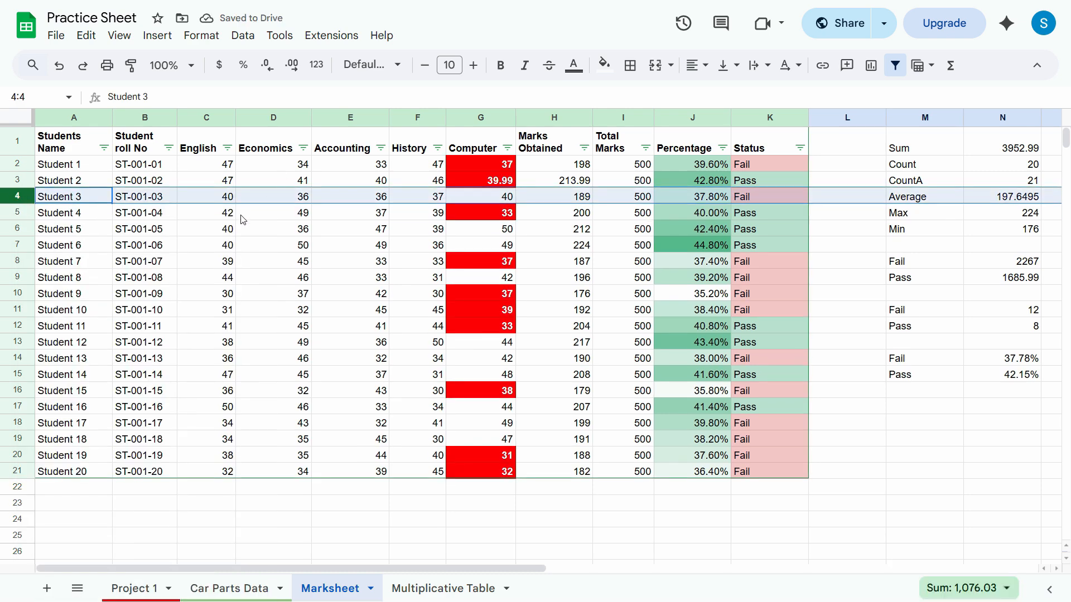
Review the available options for inserting cells, rows and columns at the Student 4 cell, and look over the Marksheet.
click(163, 245)
click(56, 213)
click(157, 35)
click(160, 40)
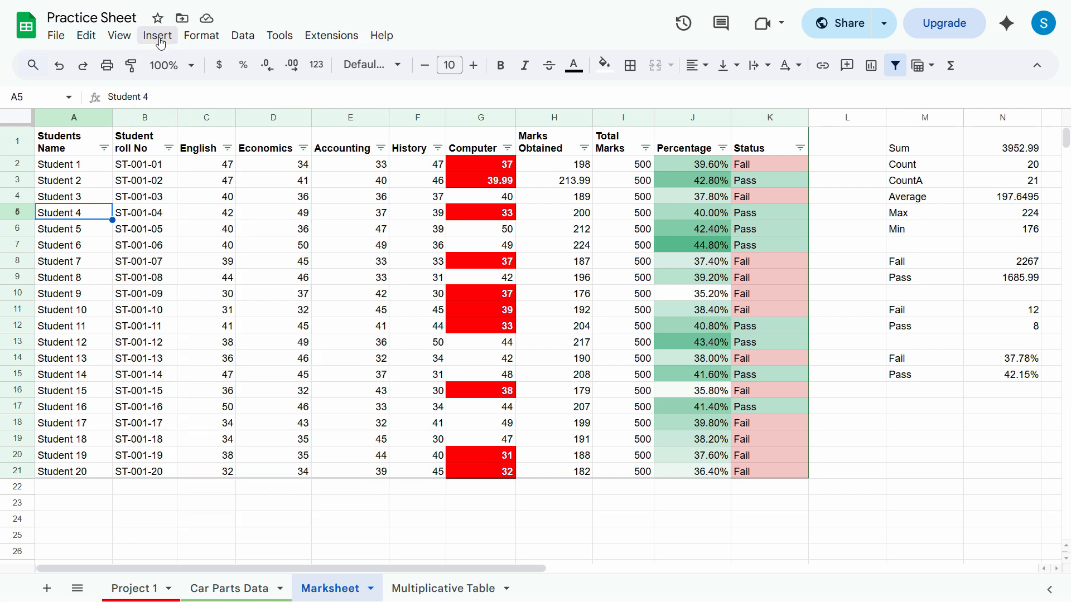
click(159, 38)
mouse_move(220, 73)
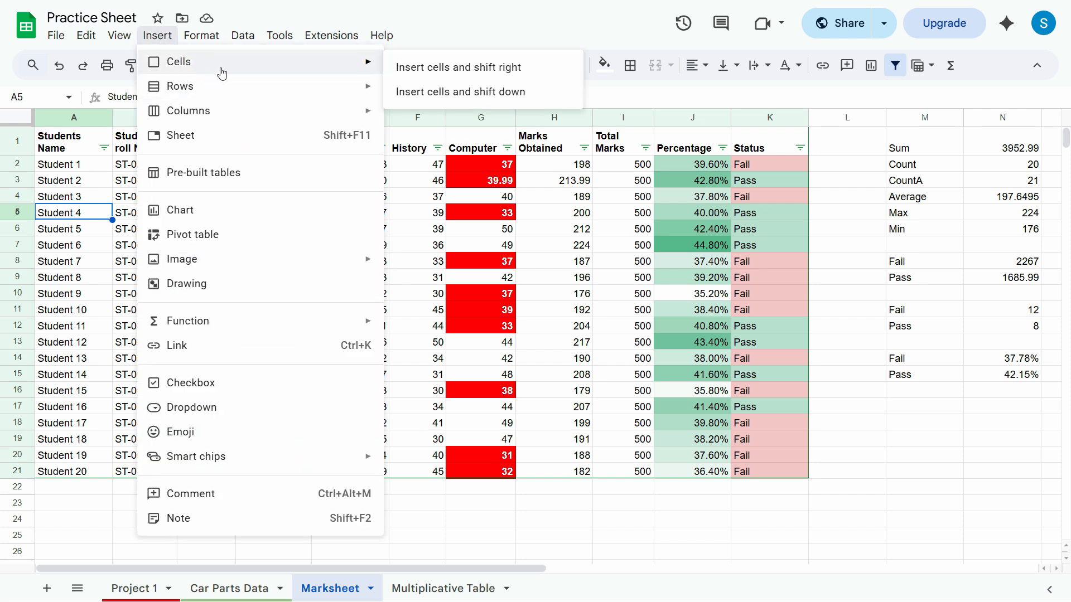
mouse_move(298, 88)
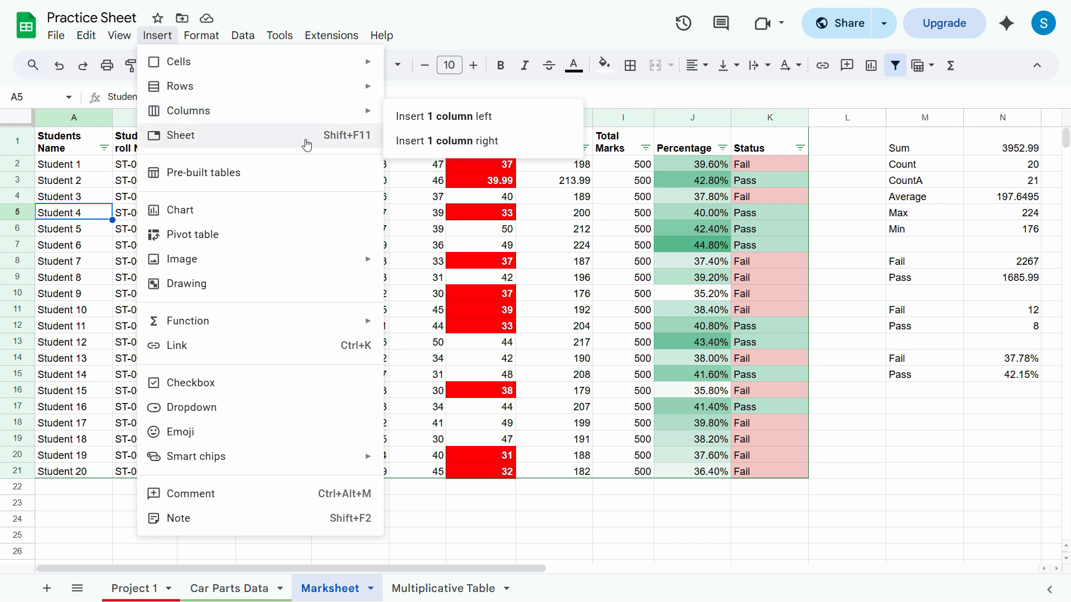
click(84, 167)
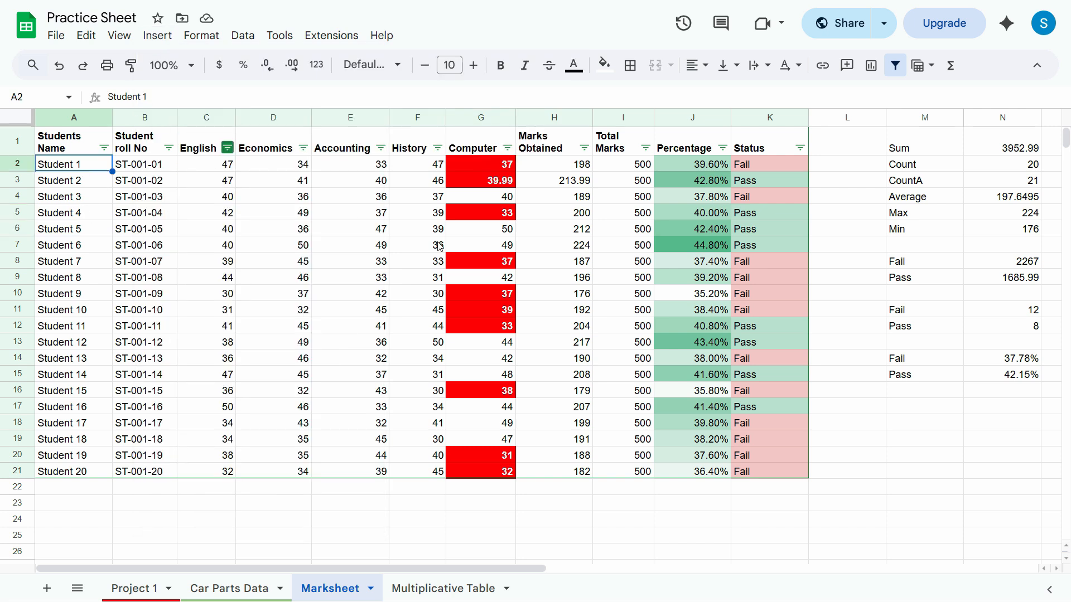
drag(514, 569, 574, 570)
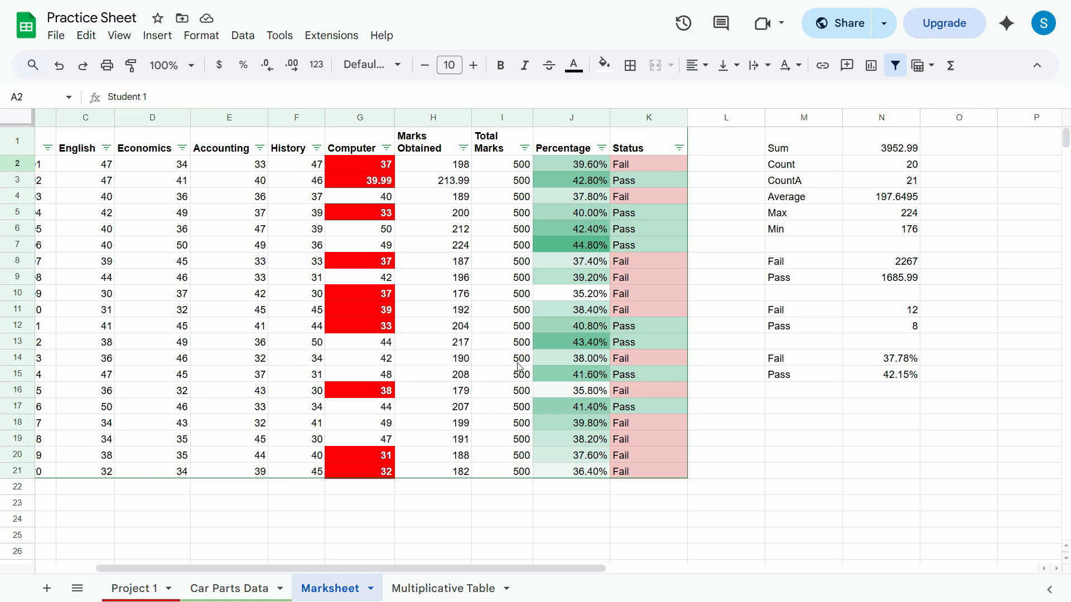
Switch to the Car Parts Data sheet and move the floating spreadsheet screenshot slightly to the right, below the Discount % row.
key(ctrl+shift+Page_Up)
click(714, 398)
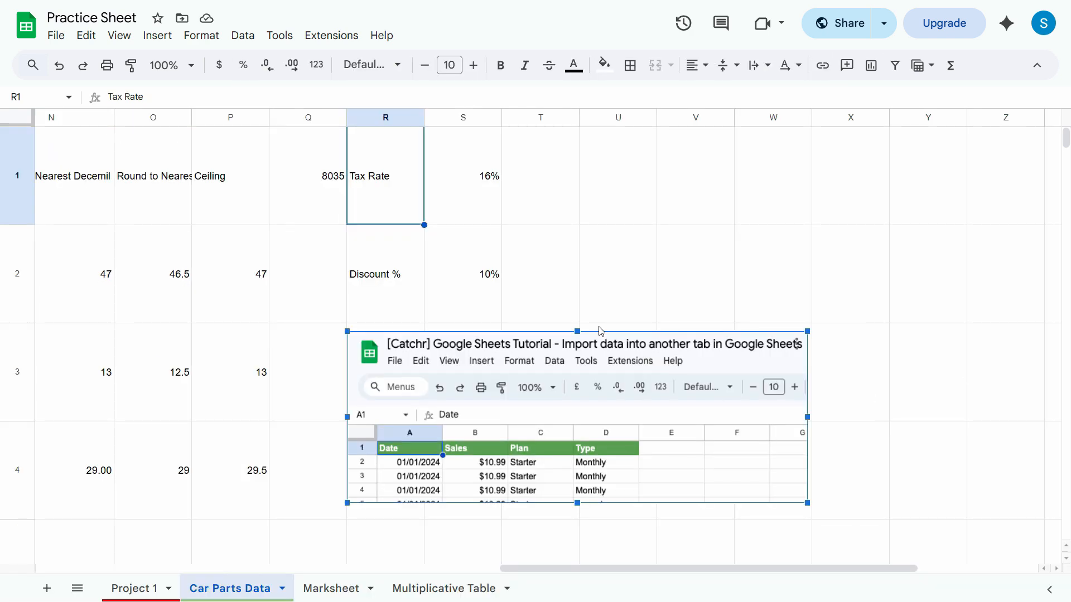
drag(504, 429, 563, 427)
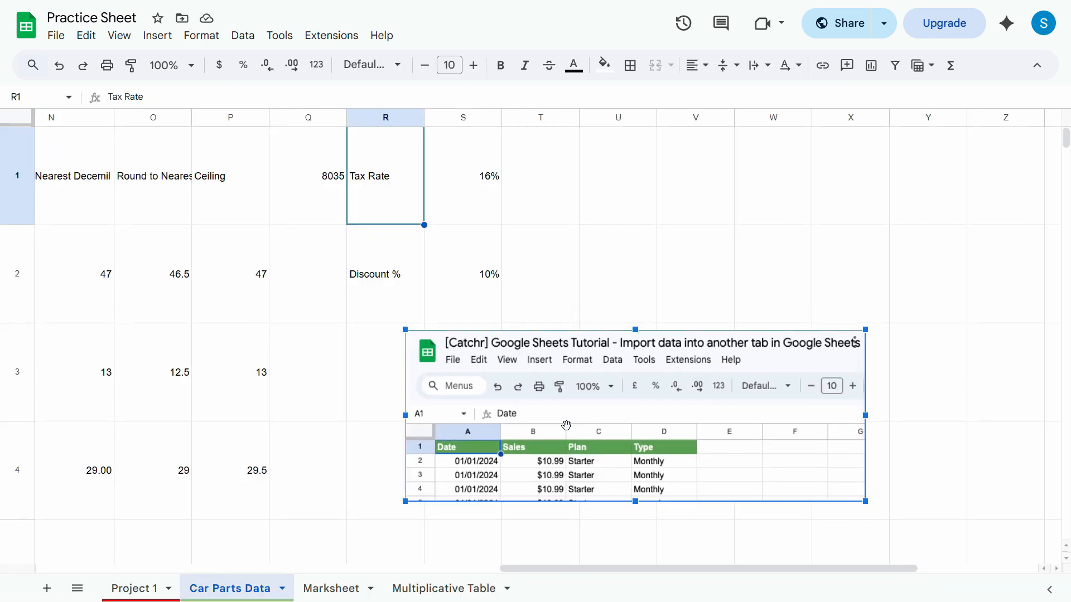
click(394, 281)
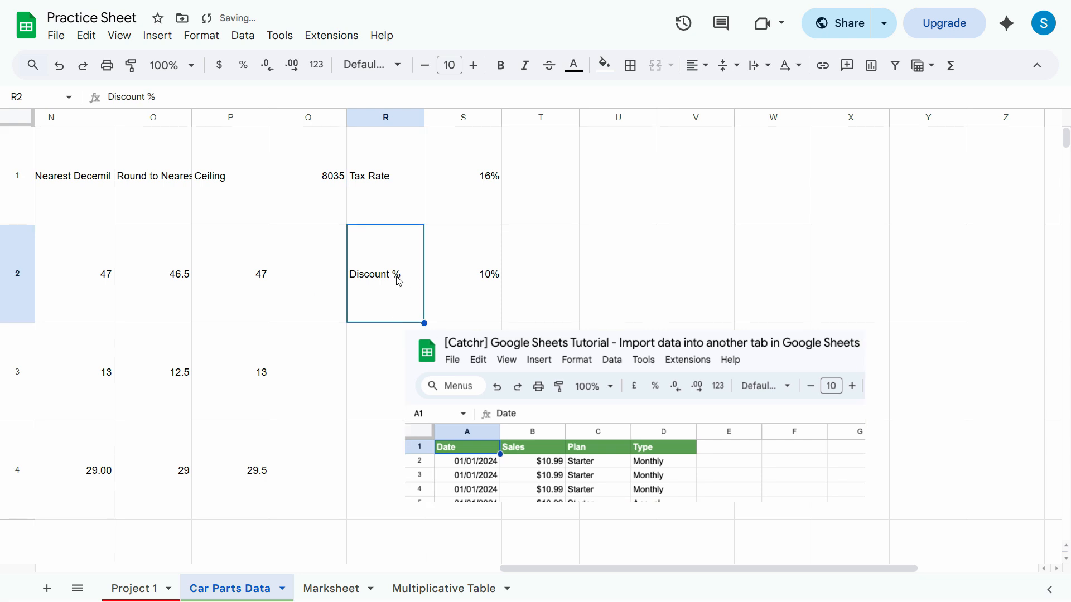
Start inserting a link on the Tax Rate value in cell S1.
click(476, 222)
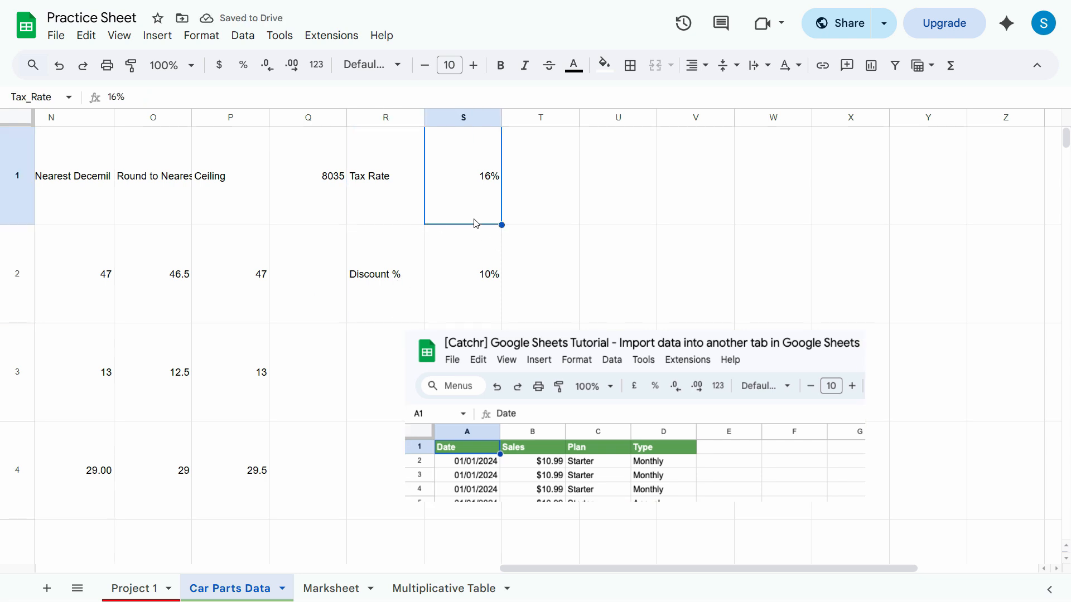
right_click(472, 186)
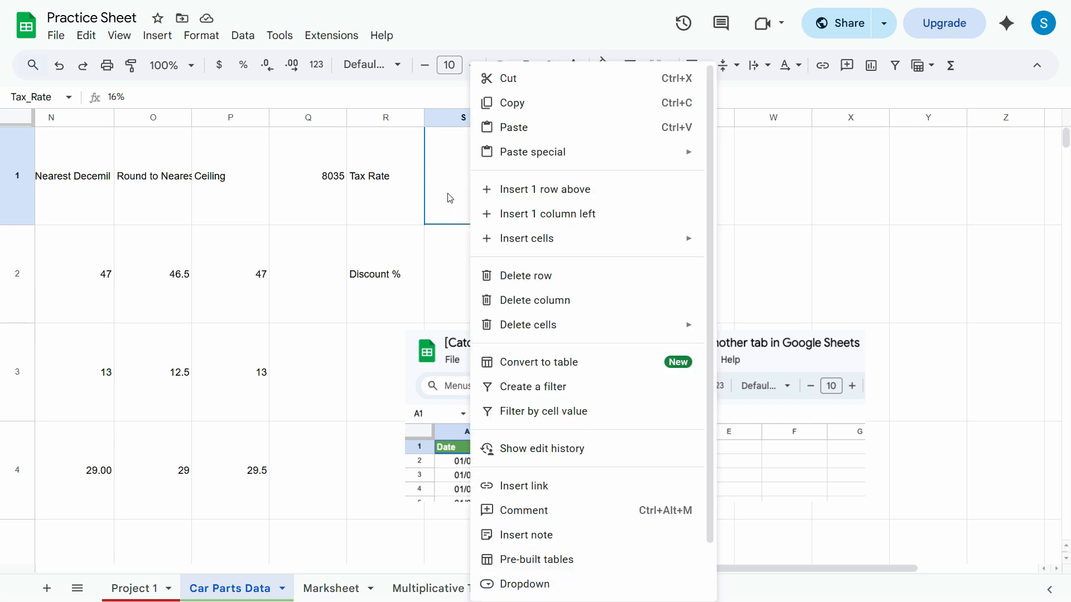
click(510, 486)
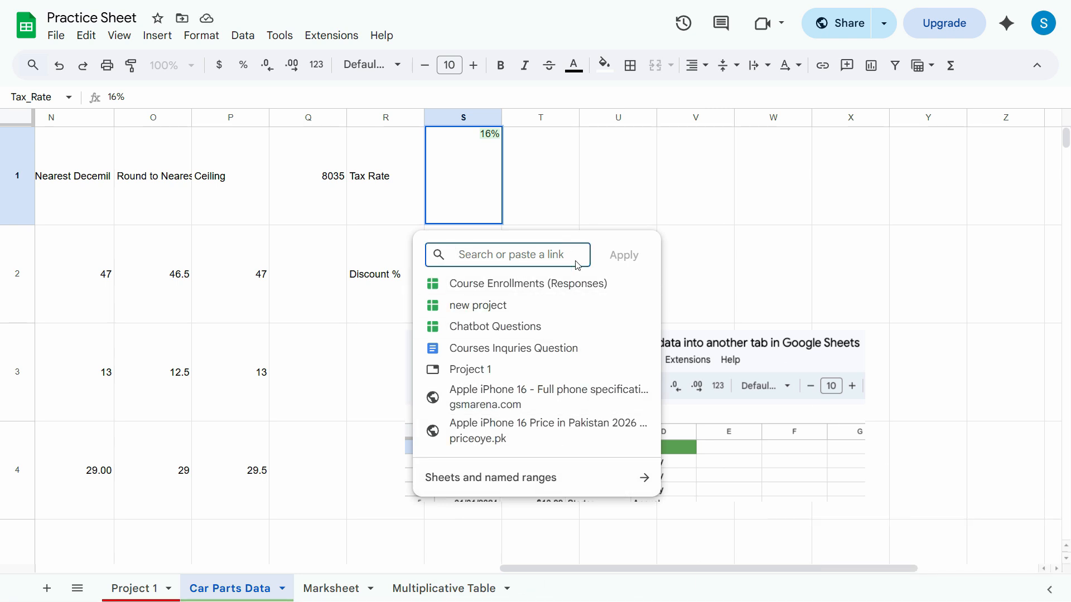
Switch to Google, search for "16% tax rate", and copy the address of the EY article on Pakistan's sales tax increase.
click(491, 41)
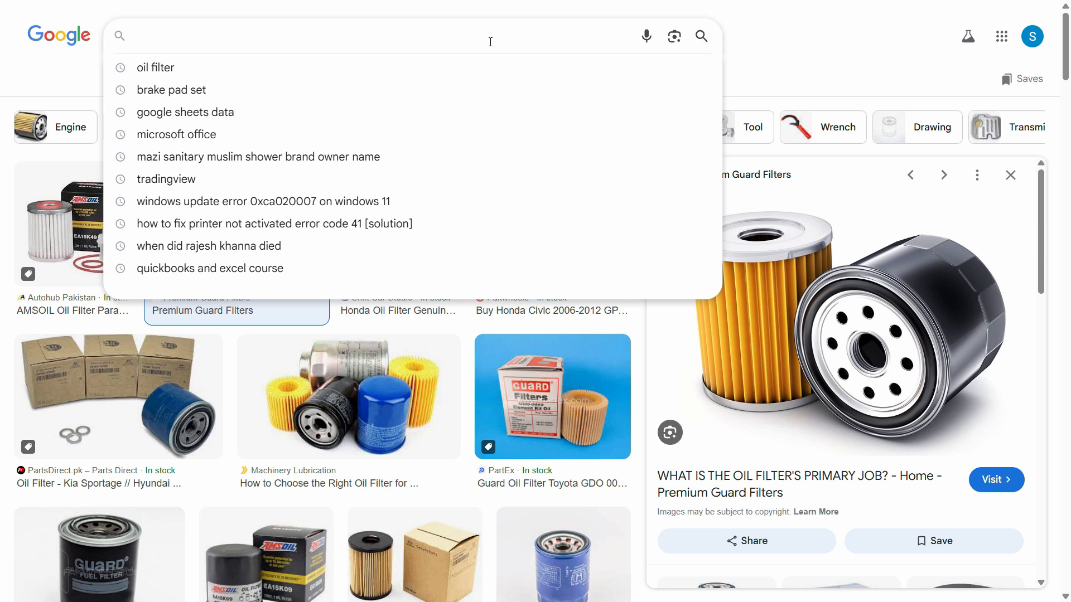
text(16)
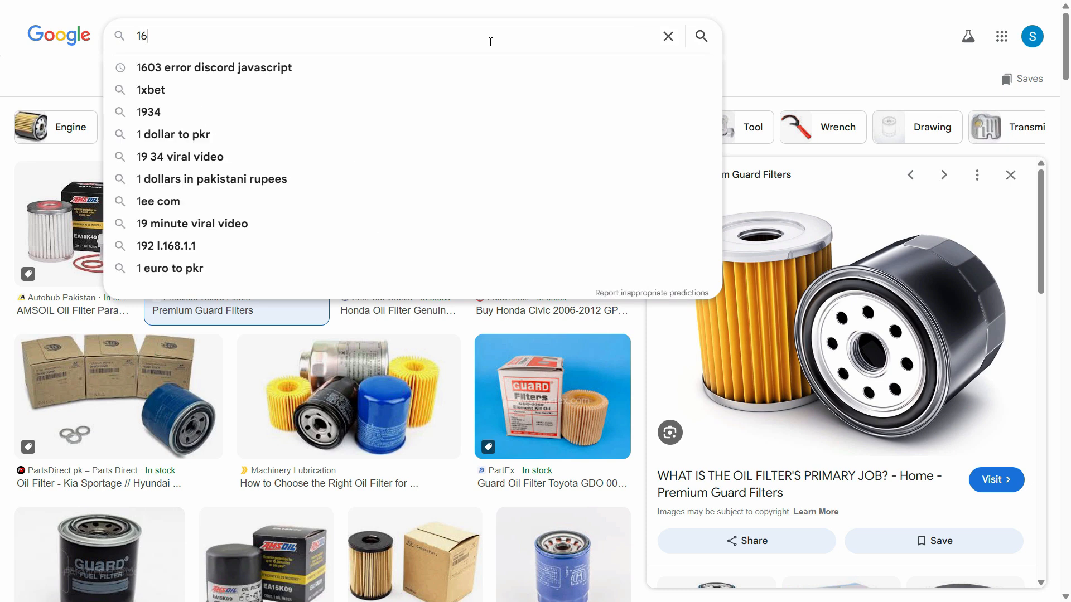
text(% tax rate)
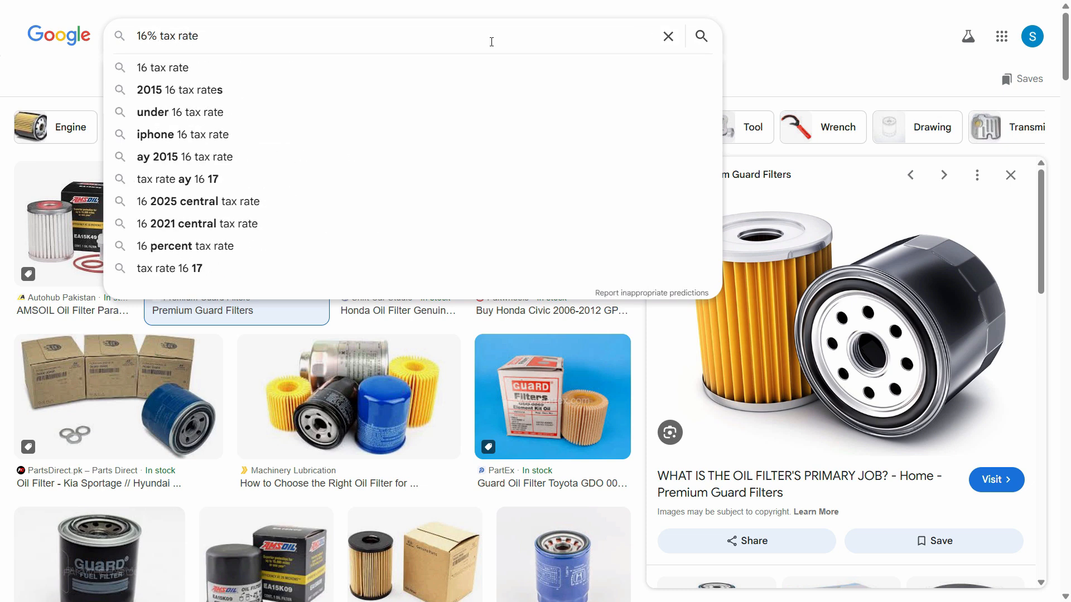
key(Return)
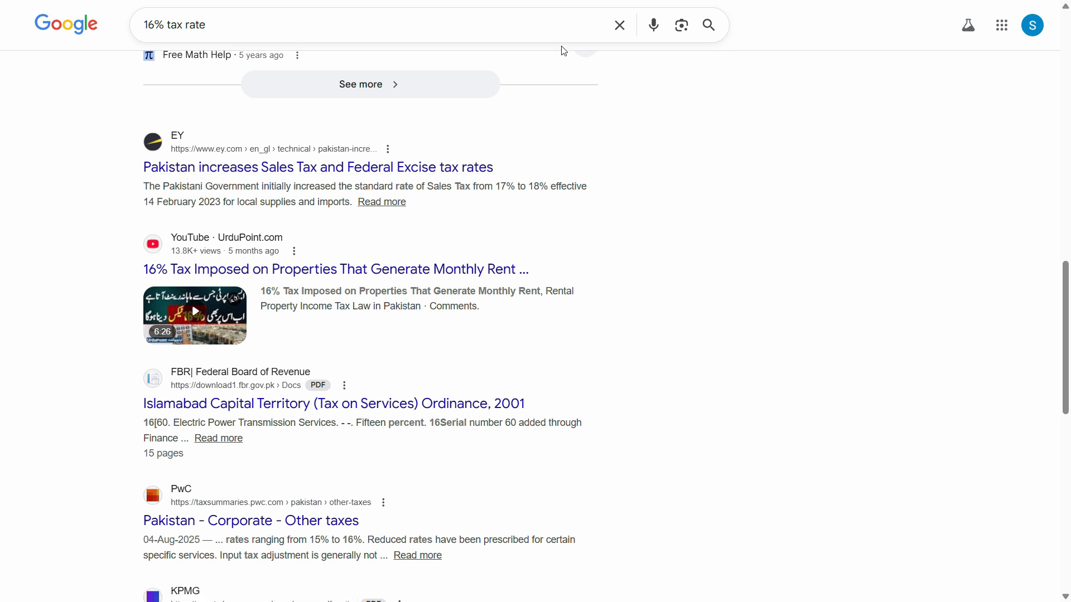
key(F11)
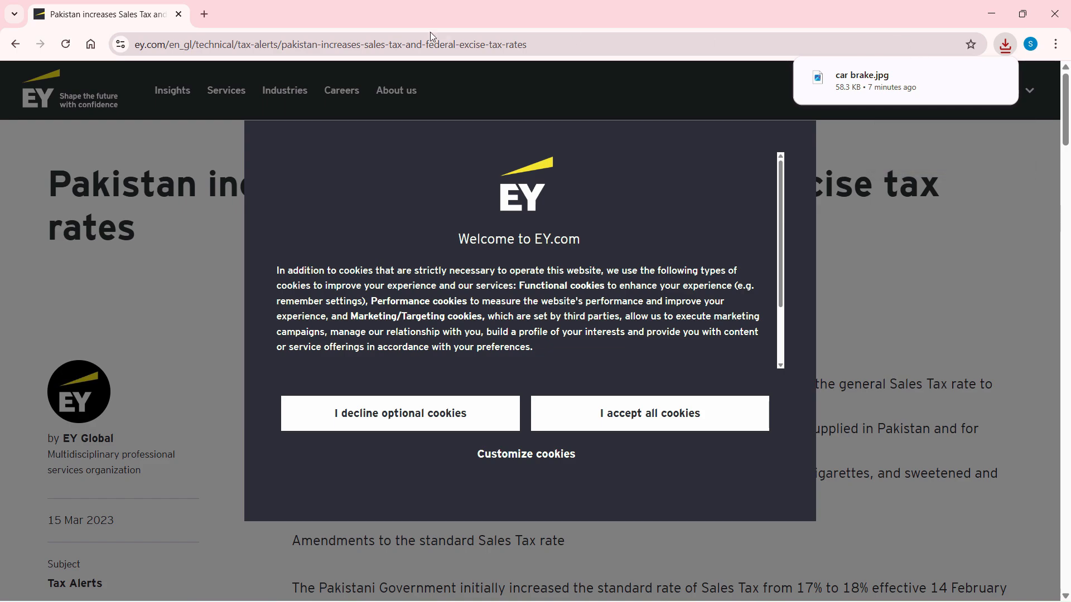
click(541, 50)
key(alt+Tab)
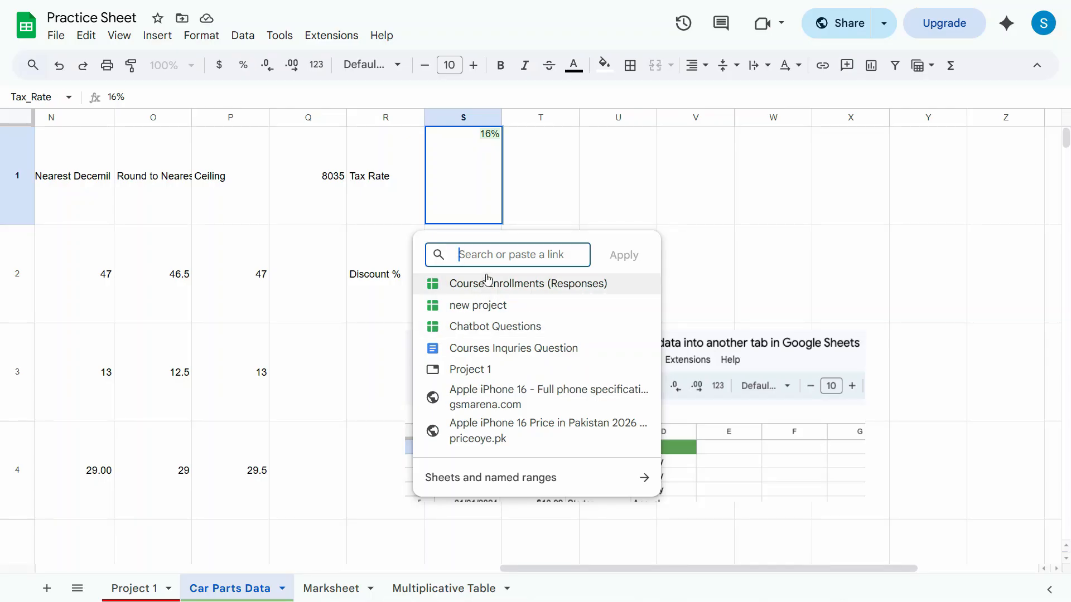
Apply the copied EY article address as the link on the 16% Tax Rate cell.
key(ctrl+v)
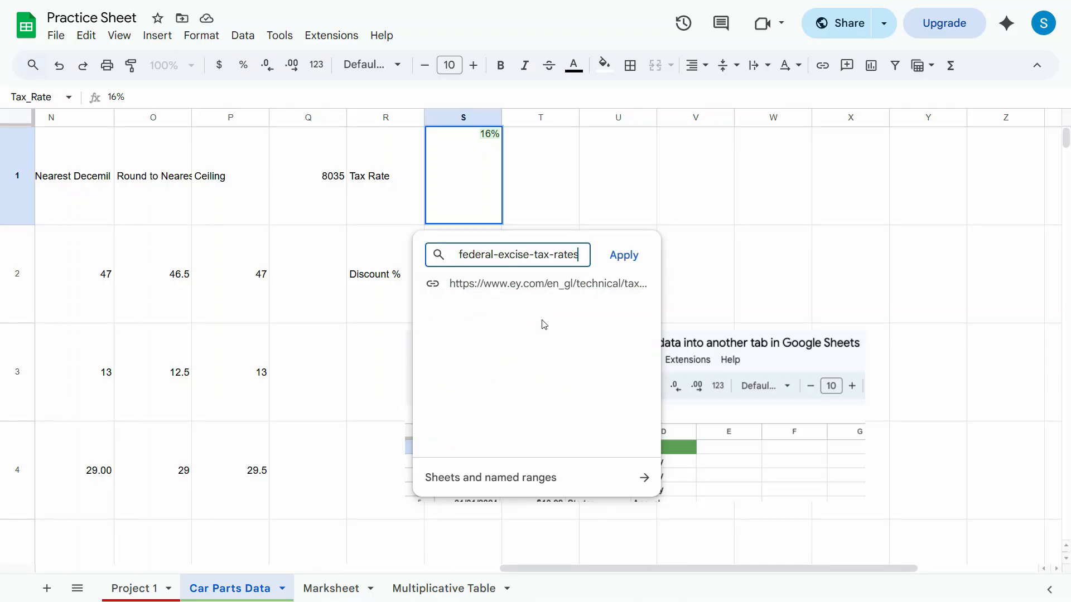
click(623, 255)
click(641, 246)
key(Right)
key(Right)
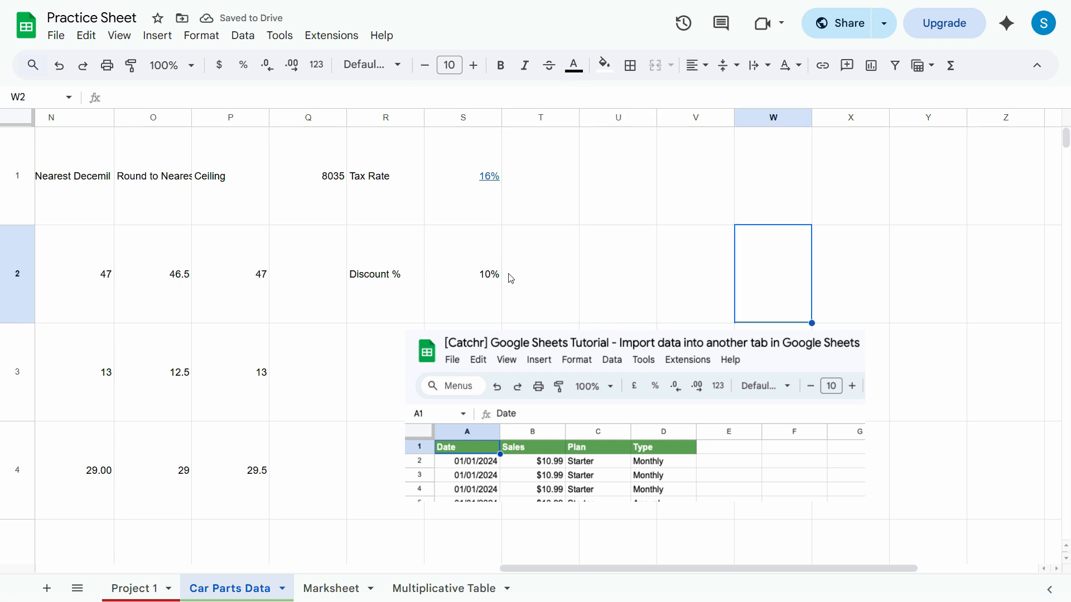
Preview the link on the Tax Rate value, follow it to the EY article, and return to the spreadsheet.
mouse_move(486, 202)
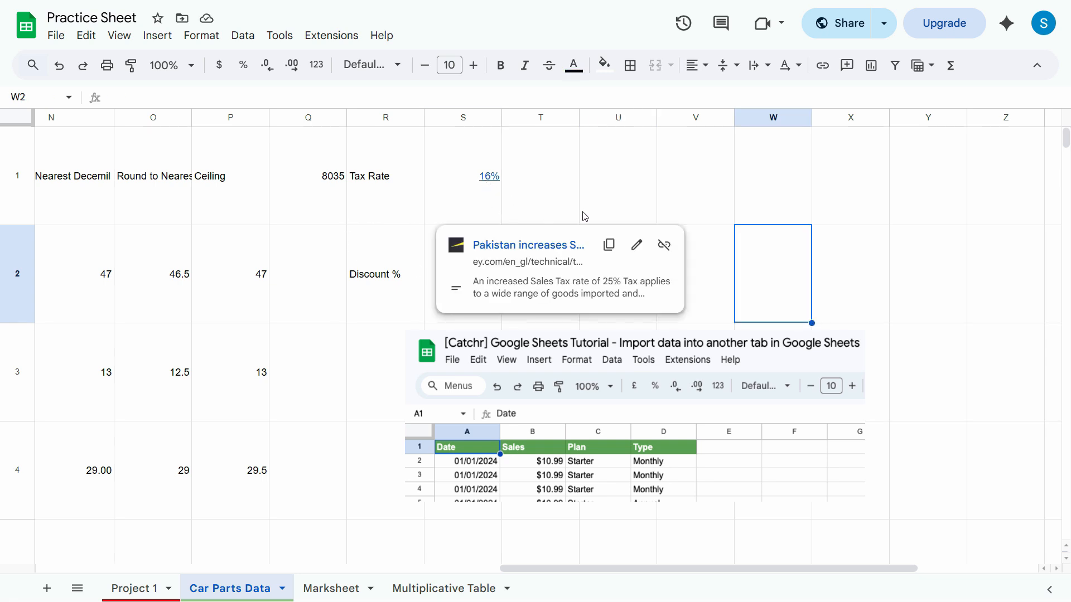
click(491, 180)
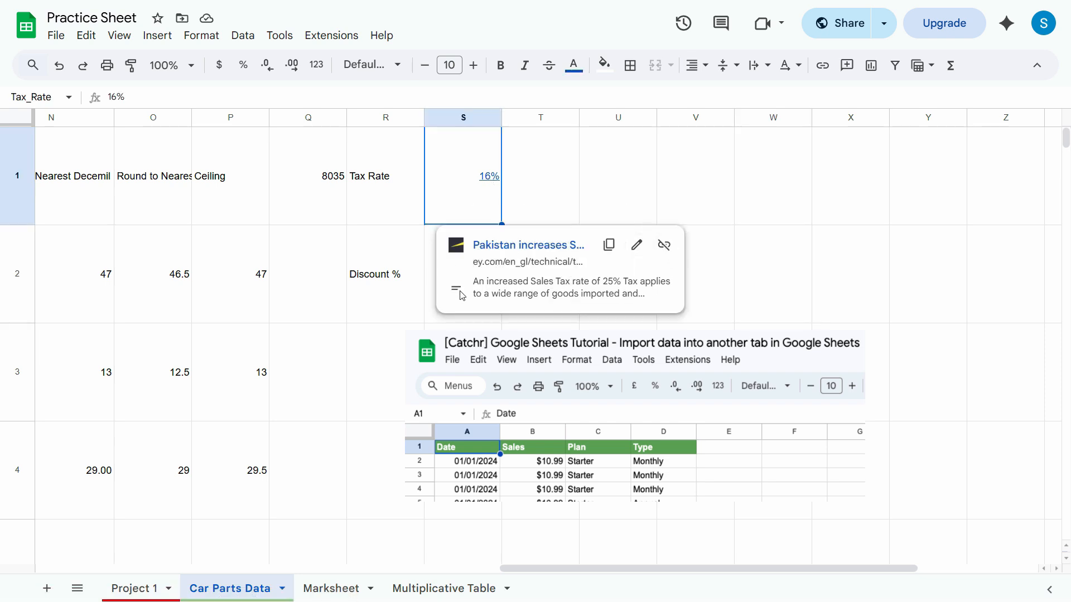
click(504, 247)
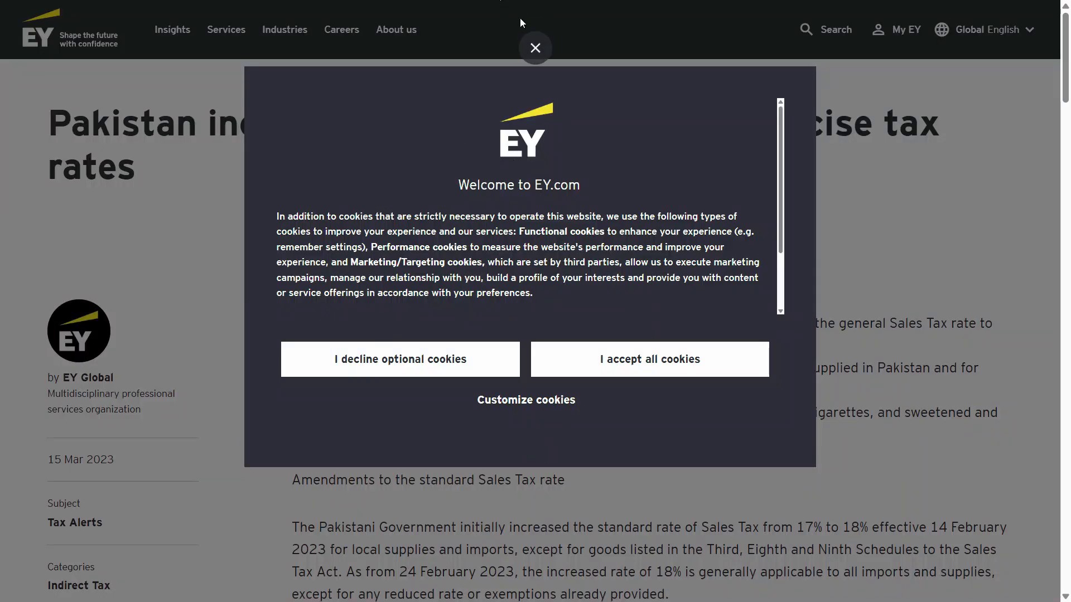
click(539, 50)
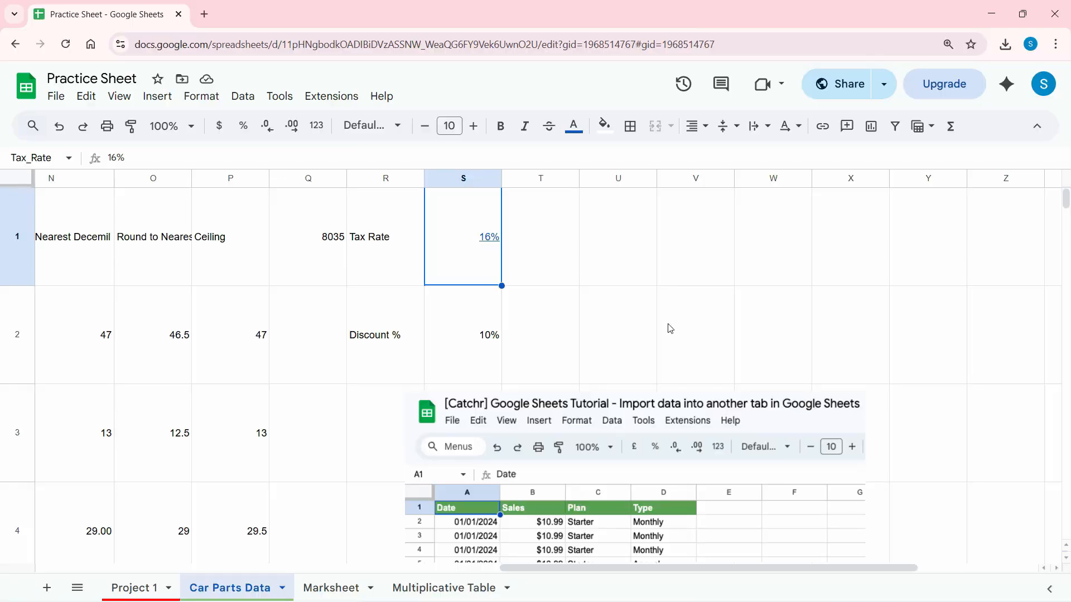
Check the floating screenshot's image options, and move the image down and slightly left so it spans rows 3 to 5.
click(628, 452)
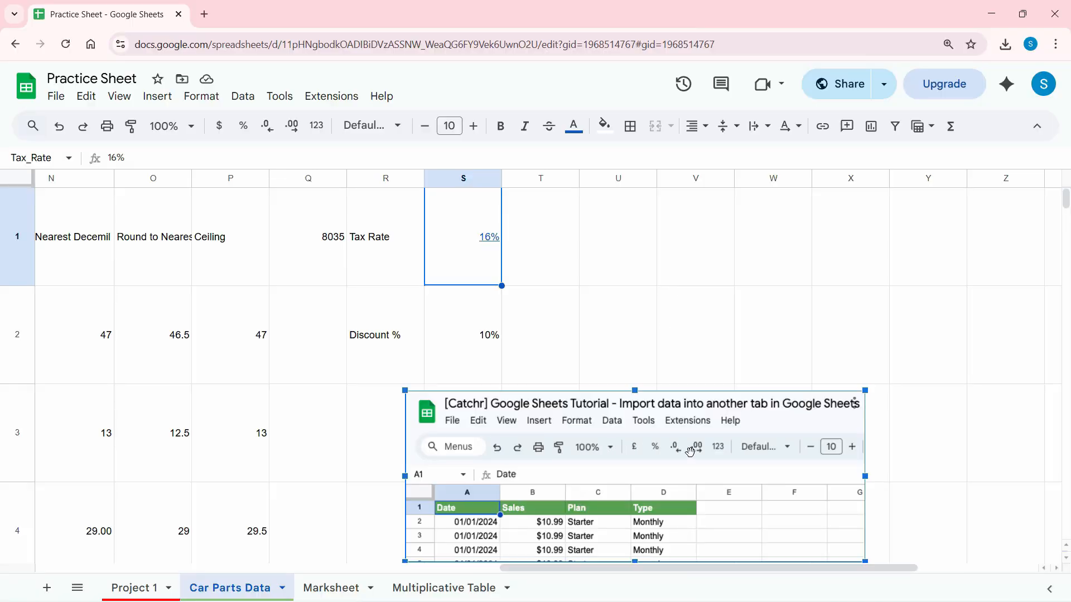
click(855, 404)
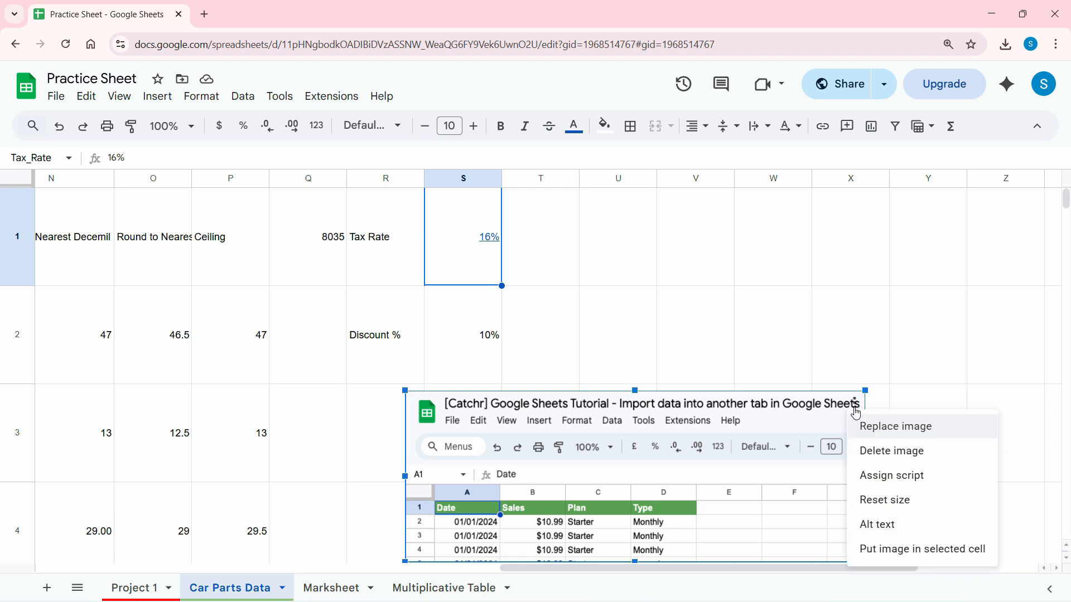
click(857, 409)
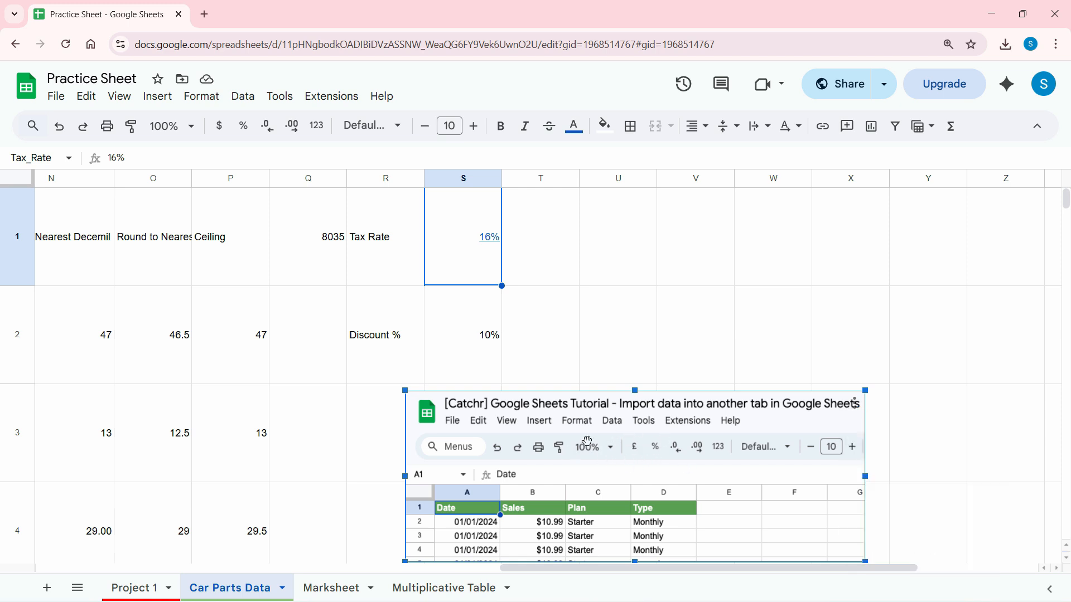
drag(585, 438, 554, 490)
click(604, 239)
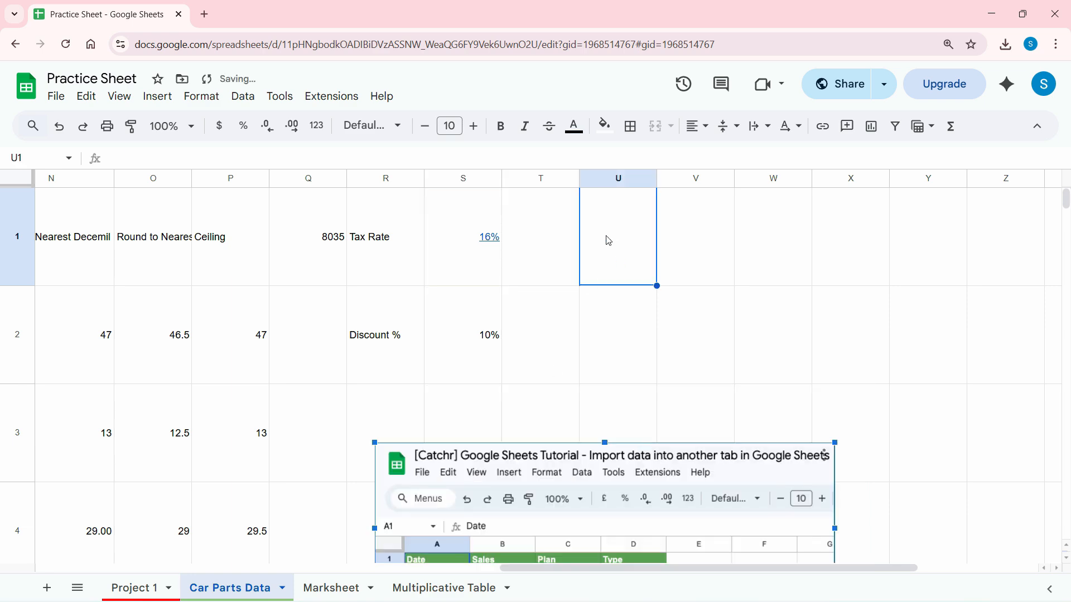
shift+click(615, 373)
drag(689, 227, 688, 366)
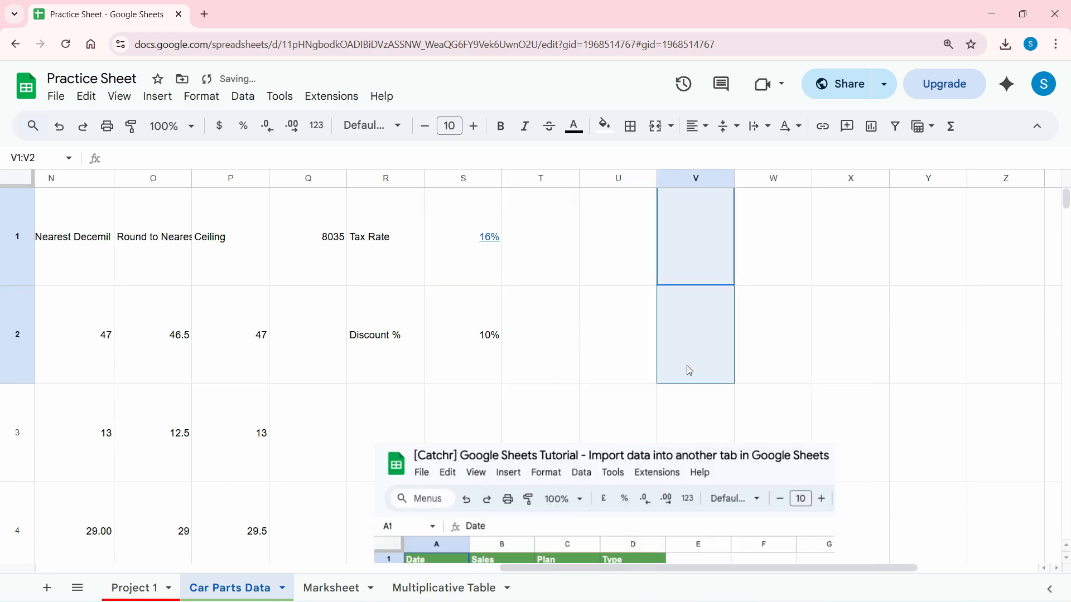
scroll(747, 314, down, 2)
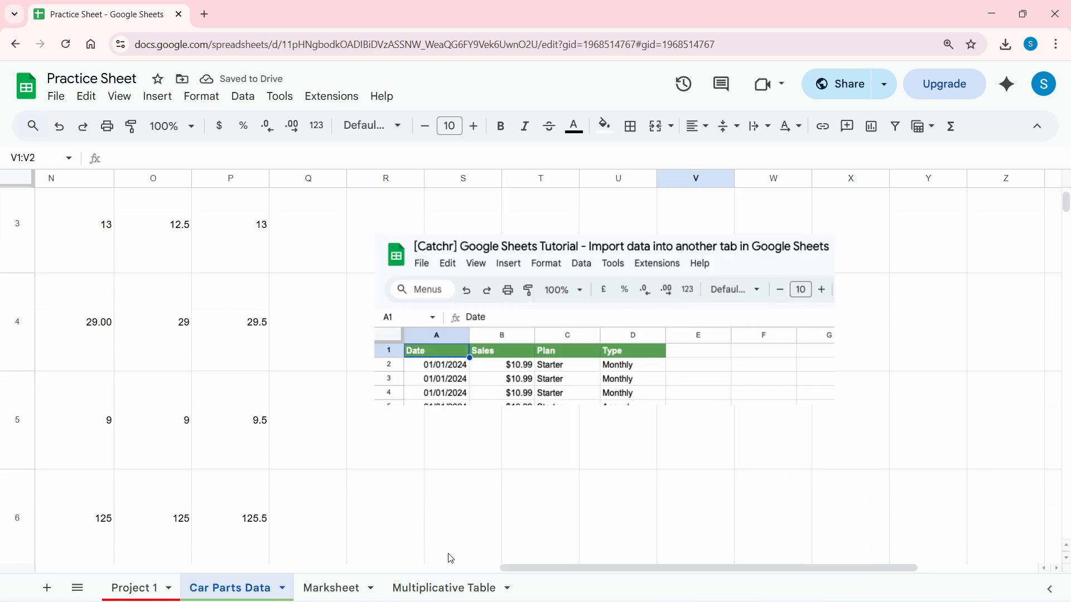
Switch to the Marksheet, examine the Percentage formula in J2 and the empty cells L2:L21 beside Status, and select L1.
click(350, 587)
drag(719, 225, 731, 419)
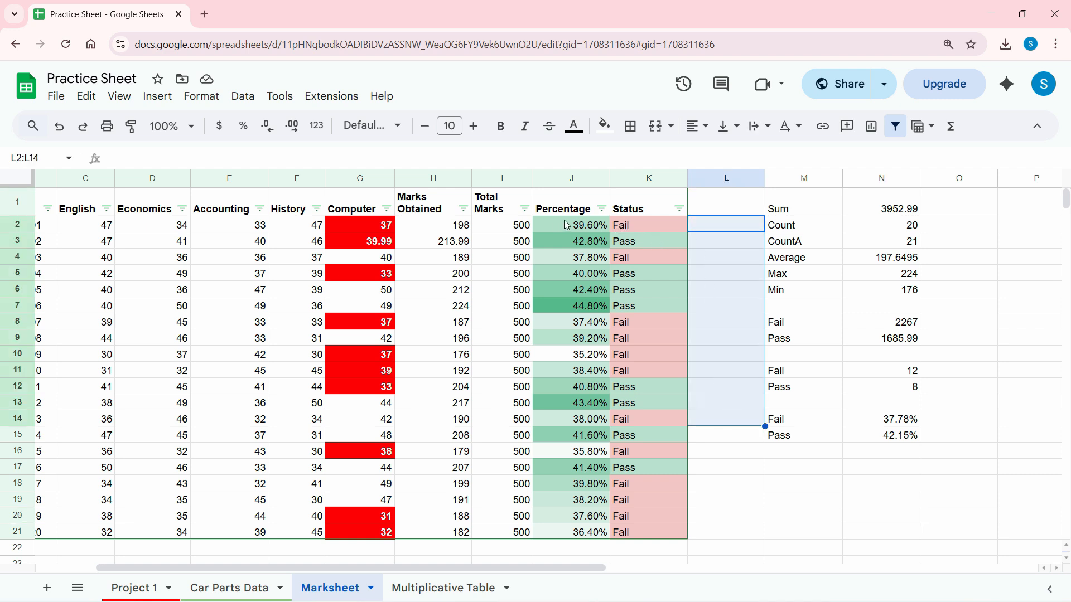
click(720, 228)
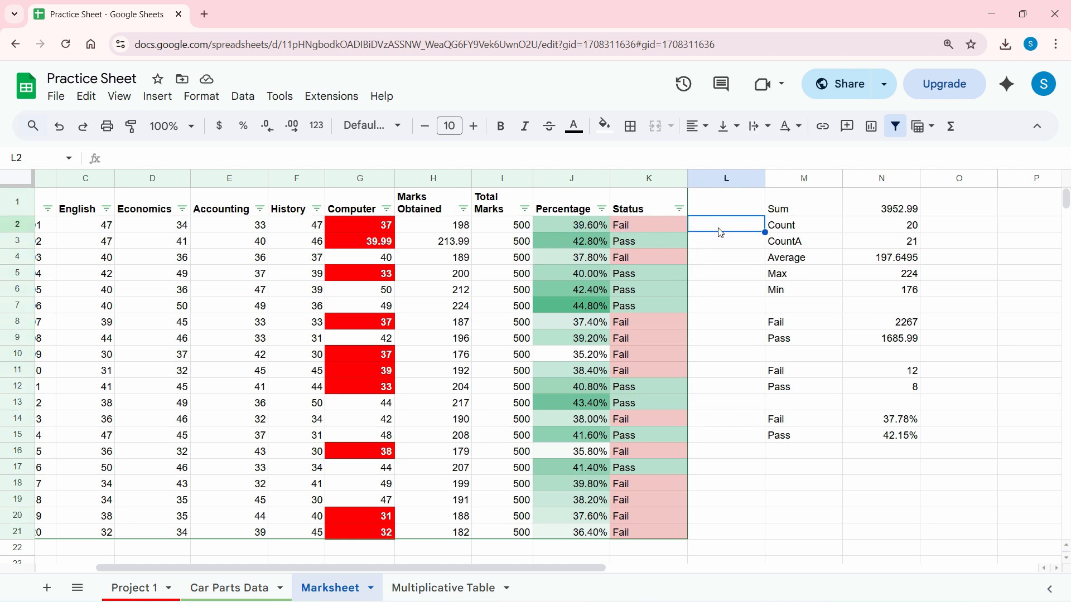
drag(715, 230, 723, 516)
click(592, 230)
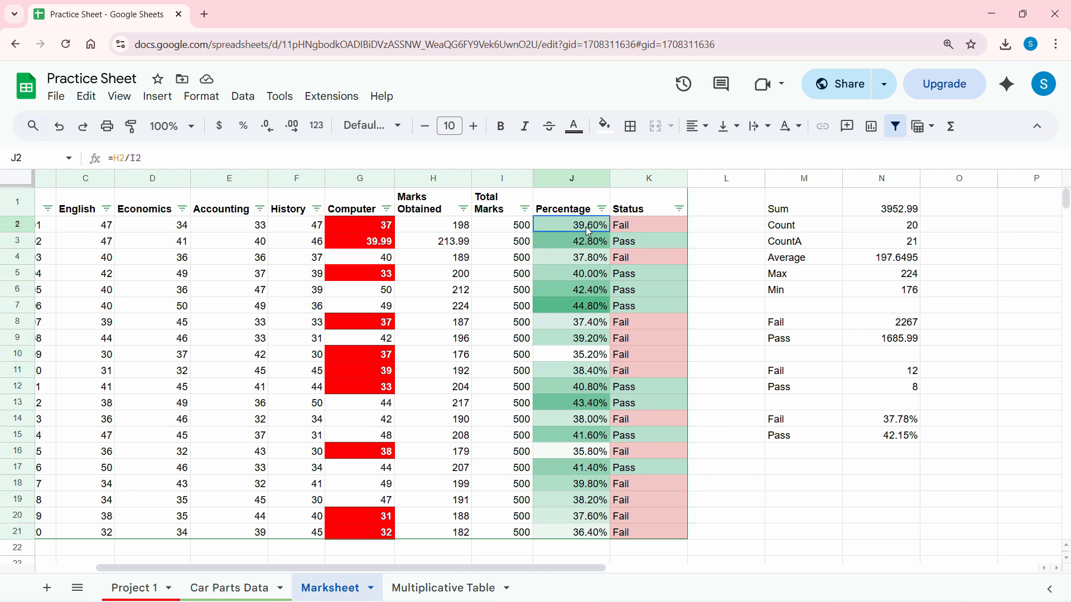
click(715, 227)
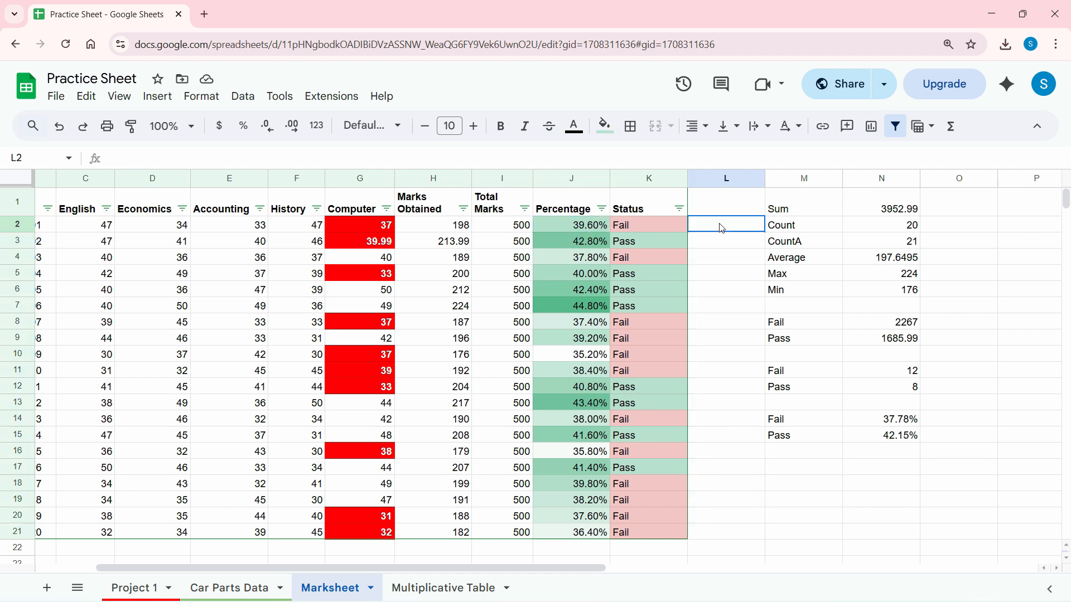
click(596, 229)
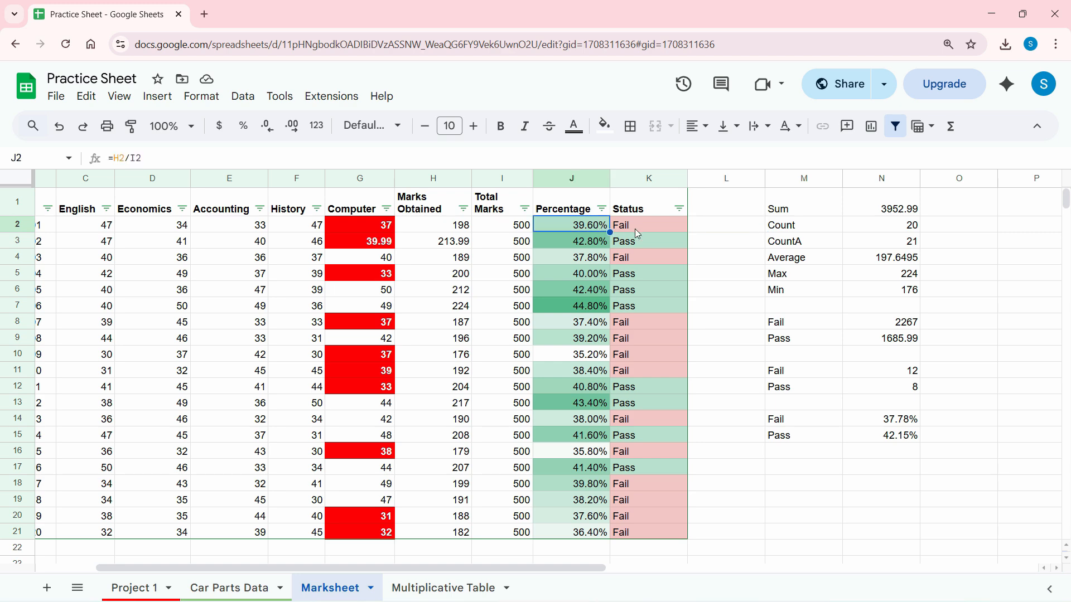
drag(711, 228, 715, 380)
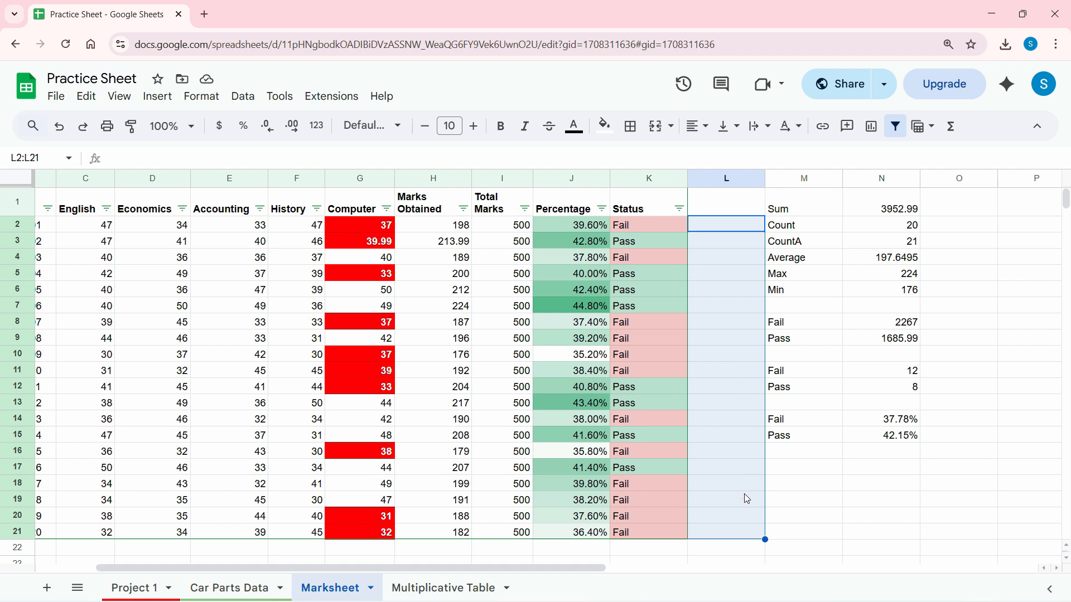
click(729, 201)
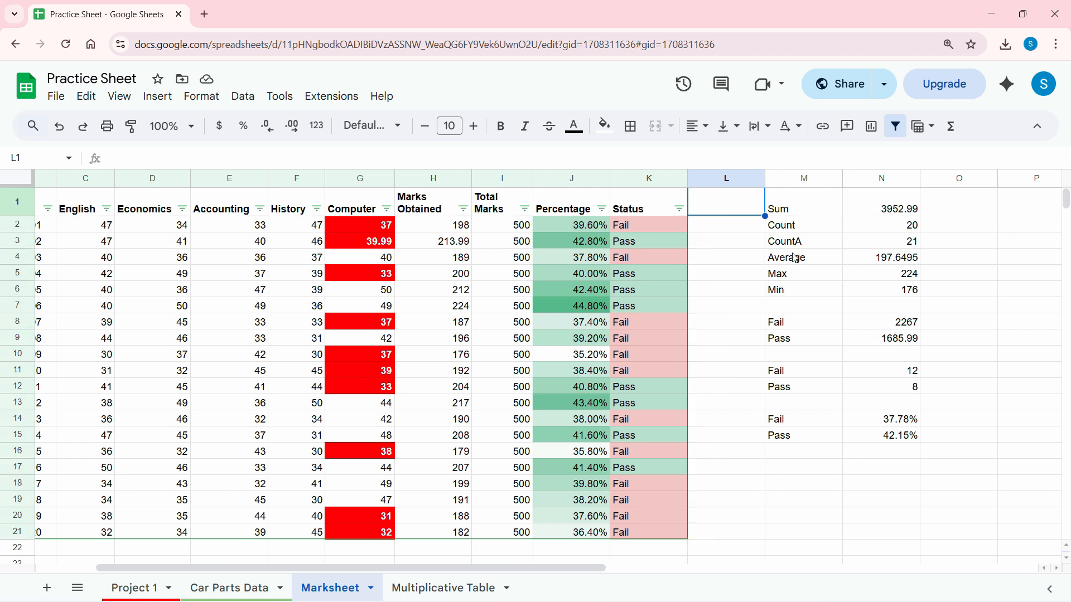
Enter the heading "Checked ?" in L1, and insert checkboxes in L2:L21 with the browser in full-screen view.
text(Checked ?)
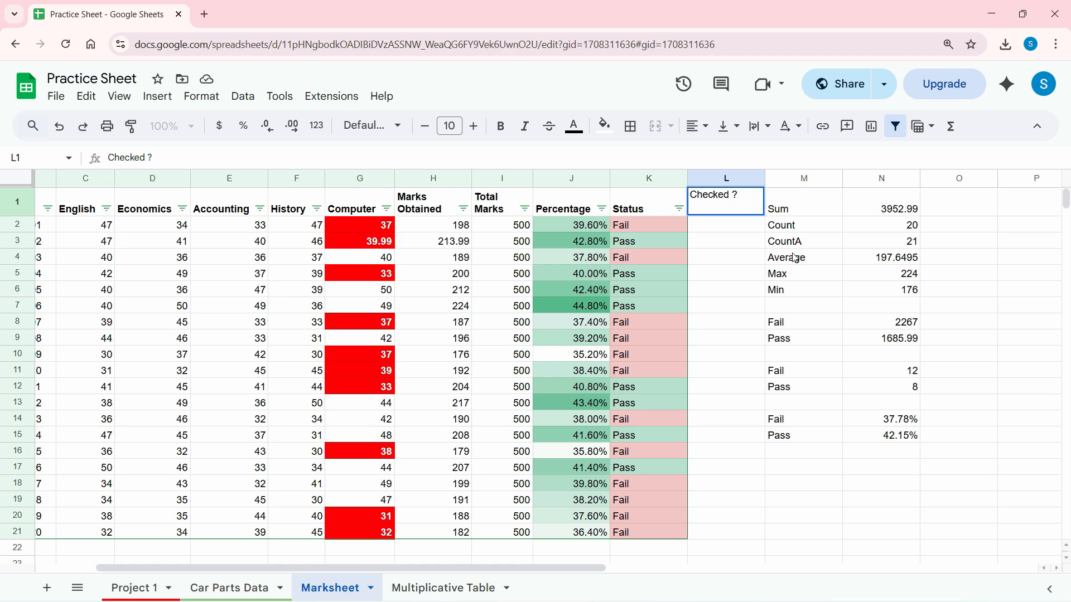
click(729, 225)
key(ctrl+shift+Down)
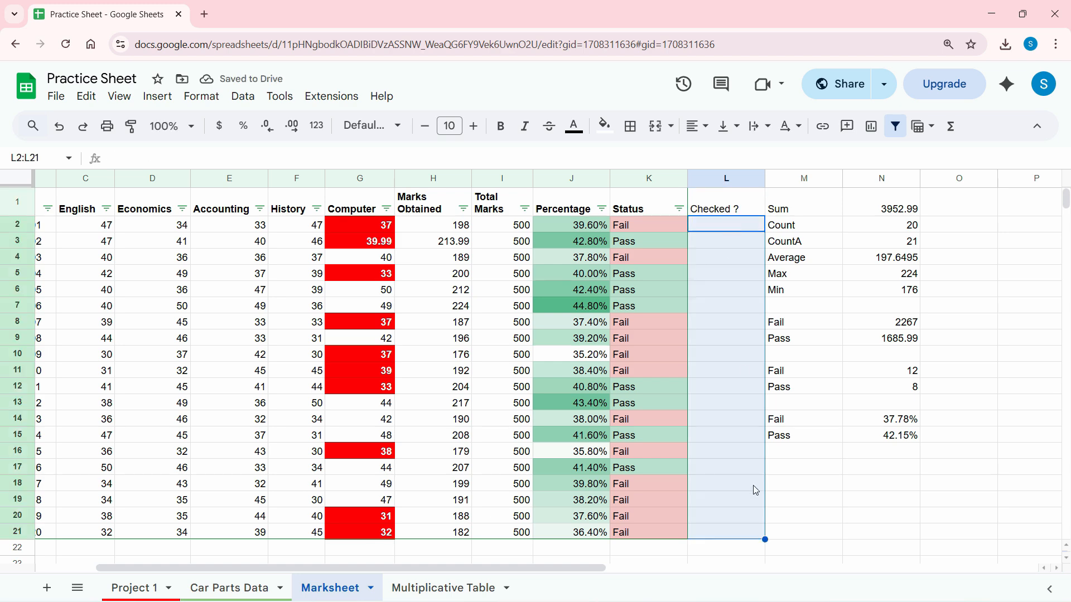
click(1056, 44)
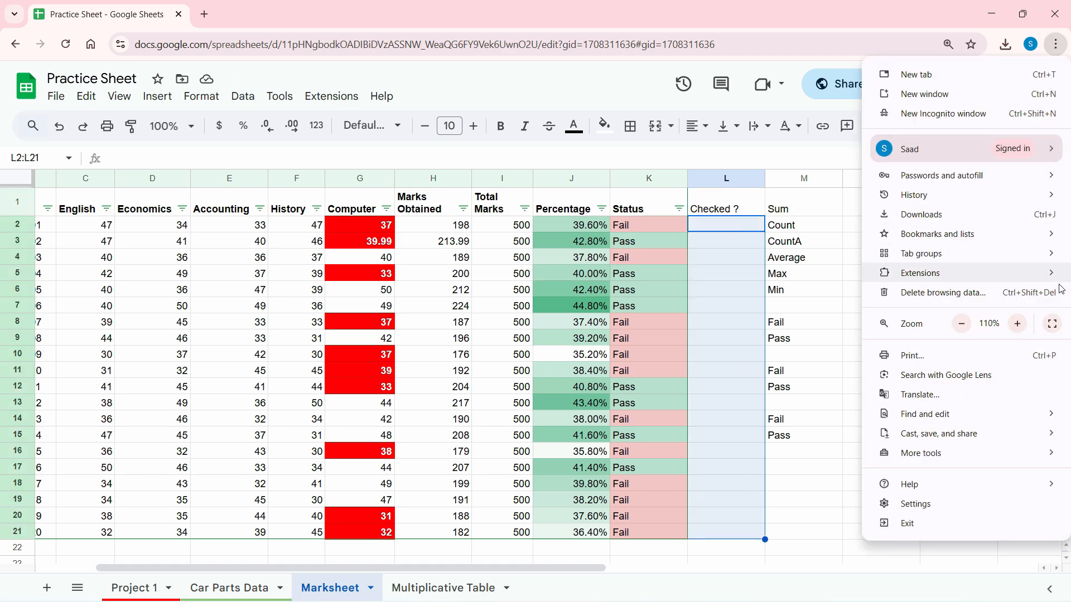
click(1057, 319)
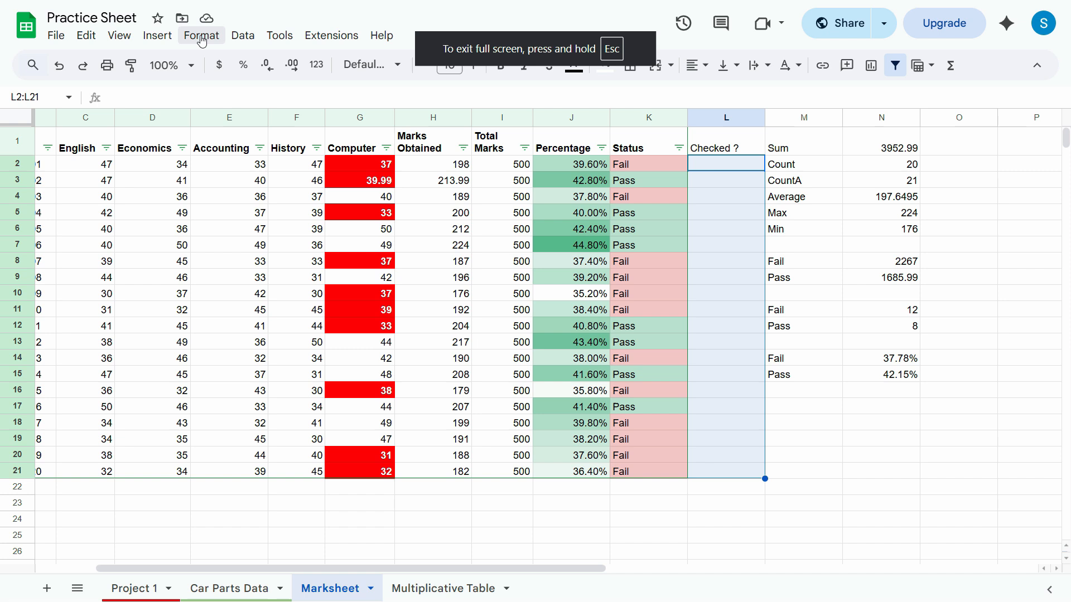
click(157, 36)
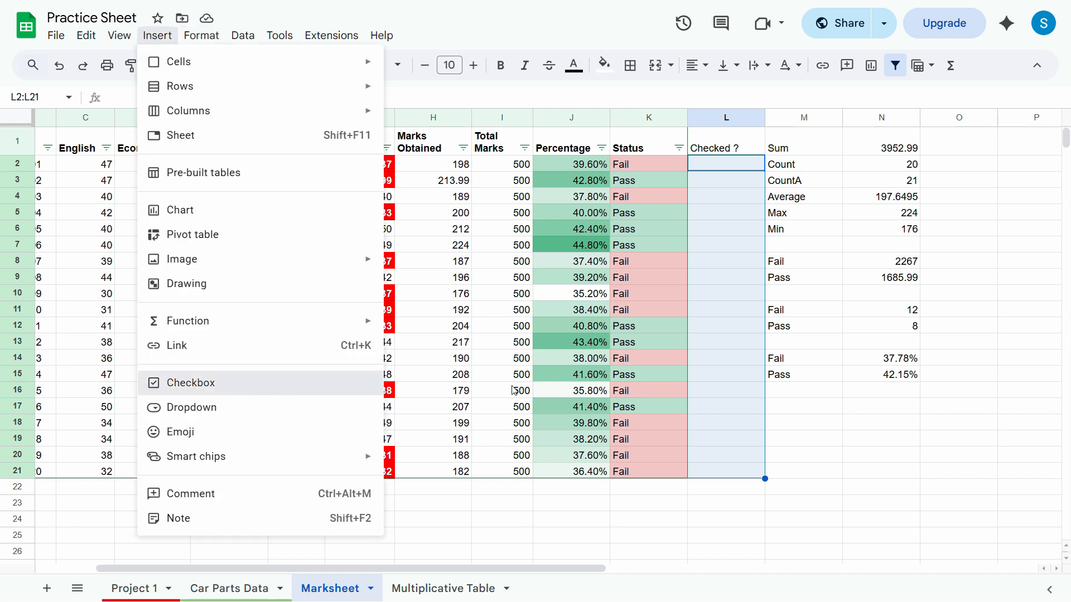
click(218, 389)
click(748, 282)
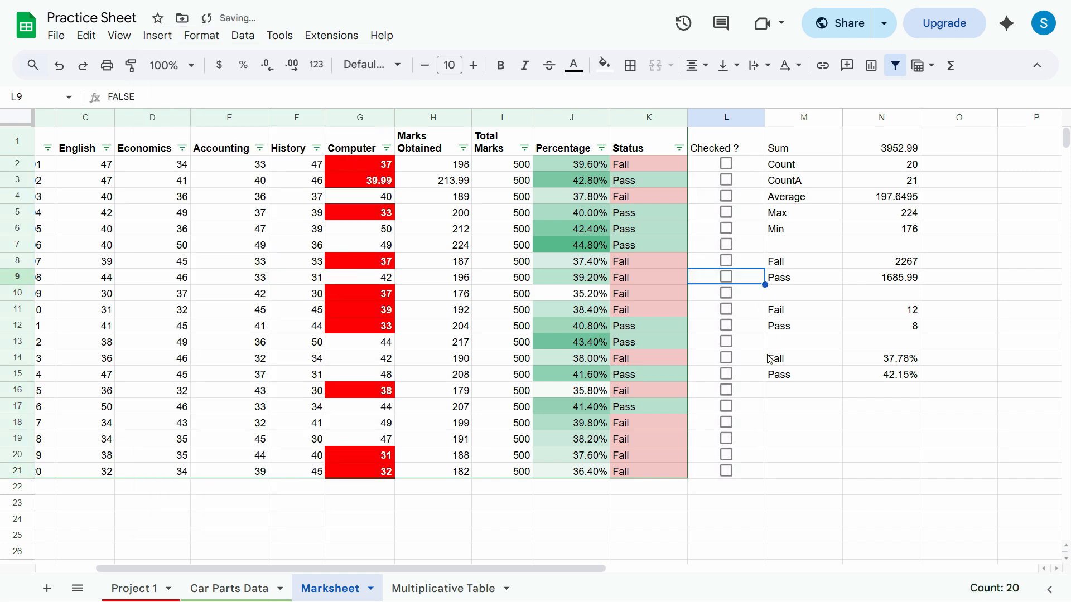
Tick the checkboxes in L2 through L7 of the Checked ? column.
click(725, 164)
click(725, 195)
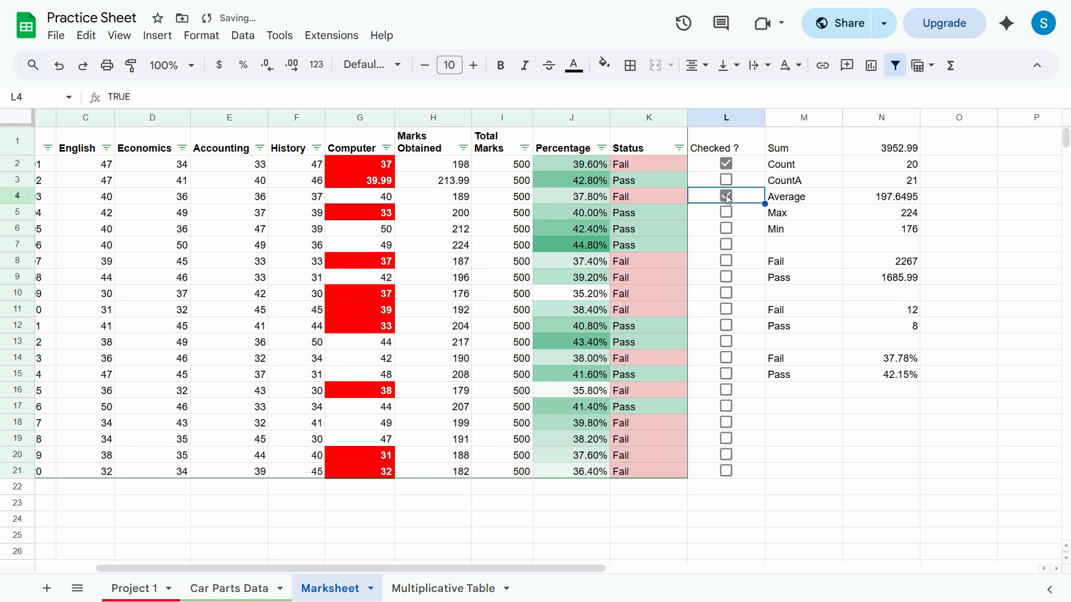
click(726, 180)
click(728, 217)
click(725, 228)
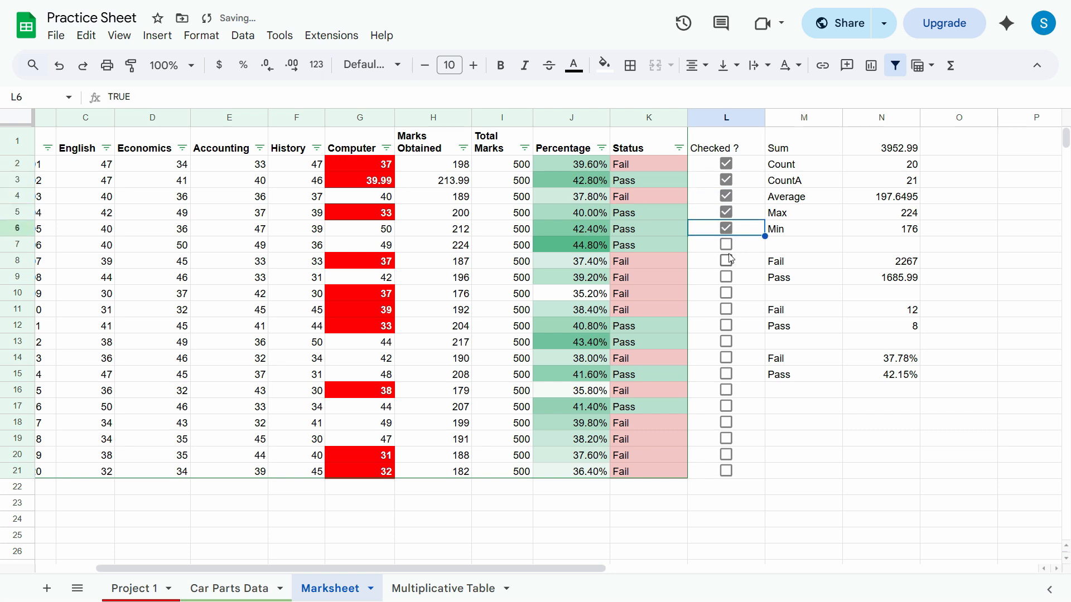
click(726, 244)
right_click(732, 169)
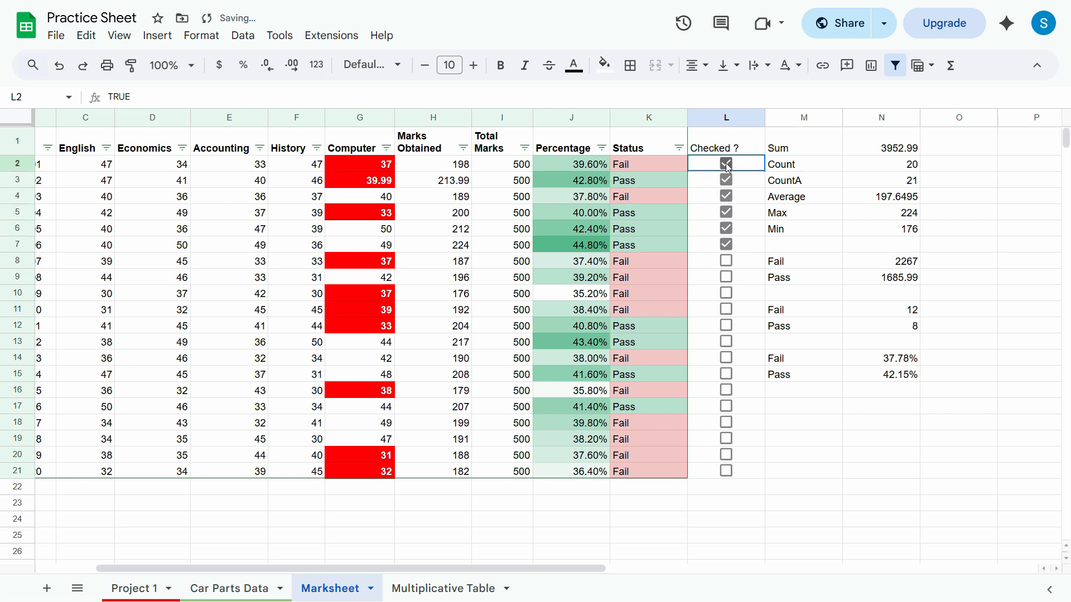
click(693, 217)
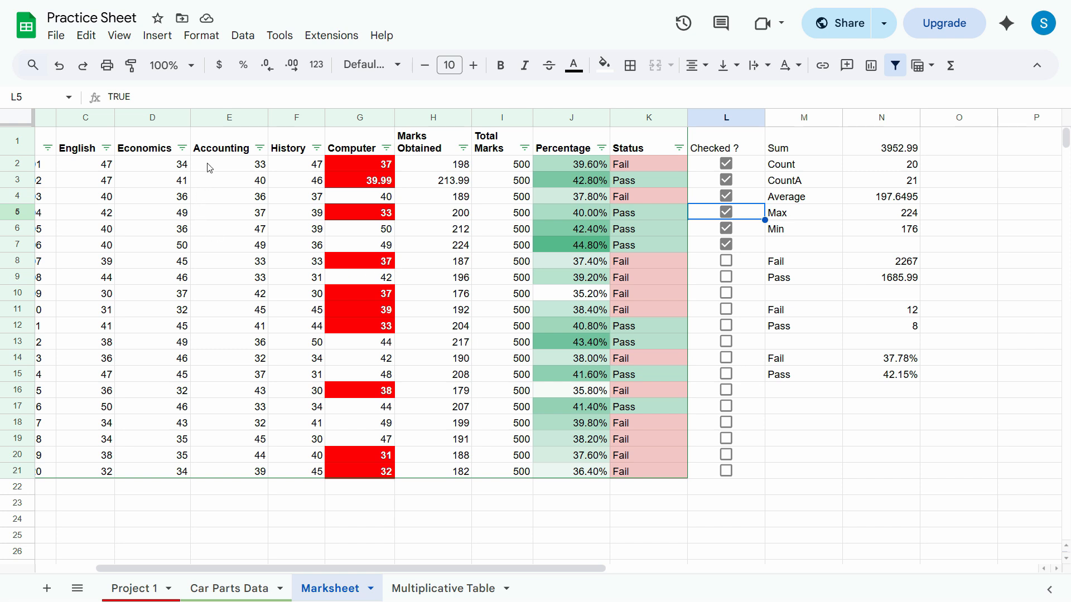
Examine row 2's values and formulas from History through Computer, Marks Obtained and Total Marks to Percentage.
click(290, 166)
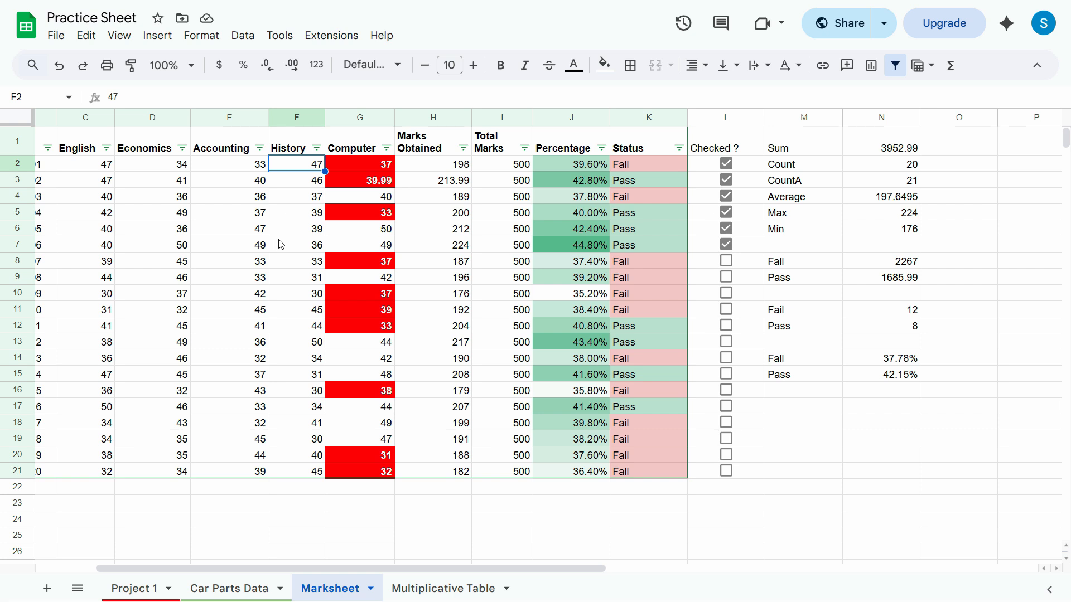
click(380, 163)
click(449, 170)
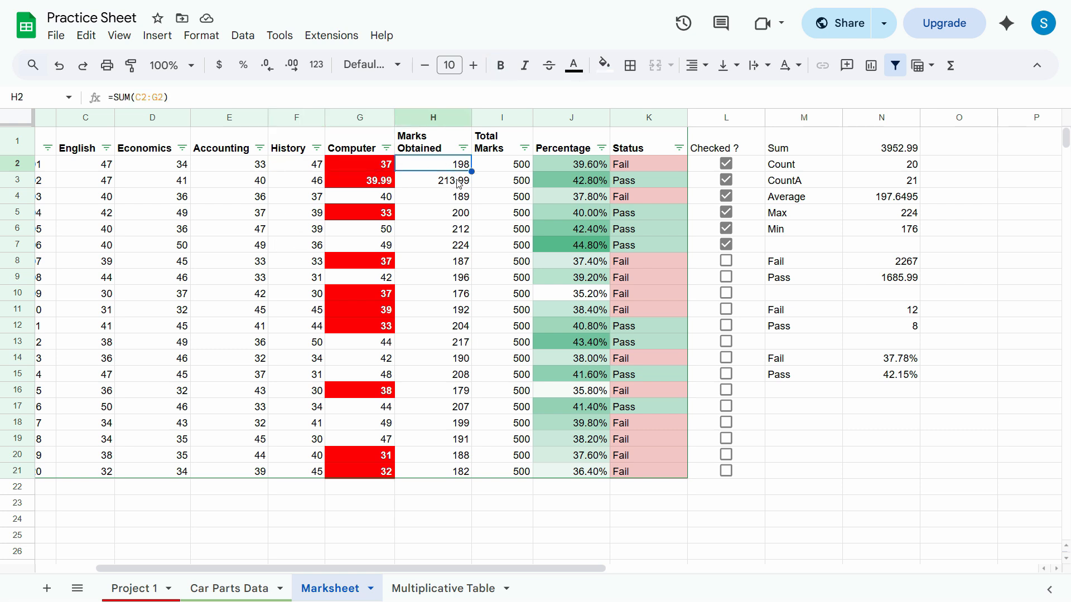
click(497, 173)
click(574, 168)
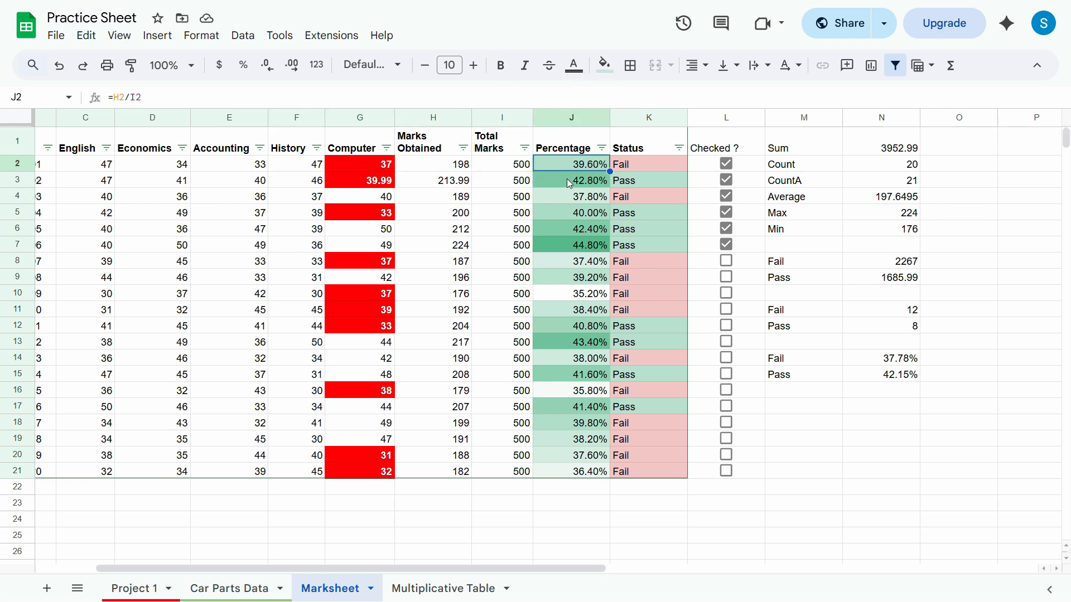
click(566, 180)
click(566, 166)
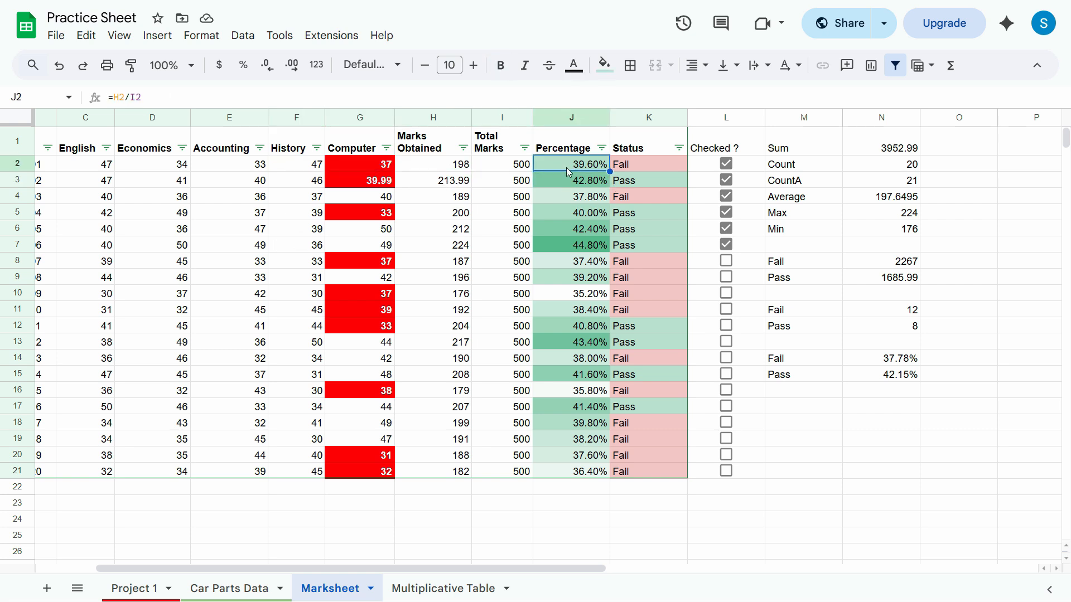